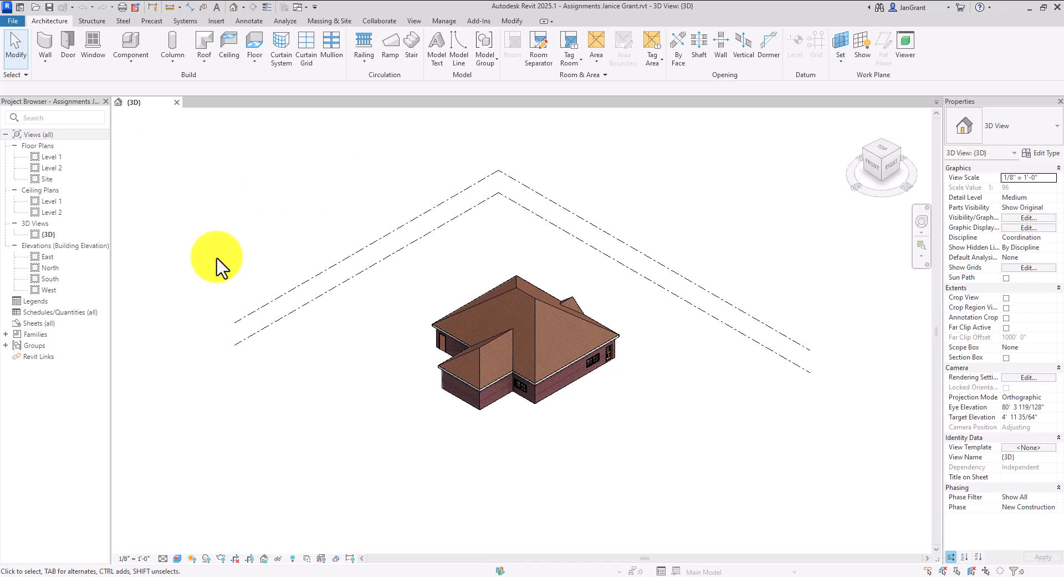
Open the Level 1 floor plan and select it in the Project Browser
double_click(51, 157)
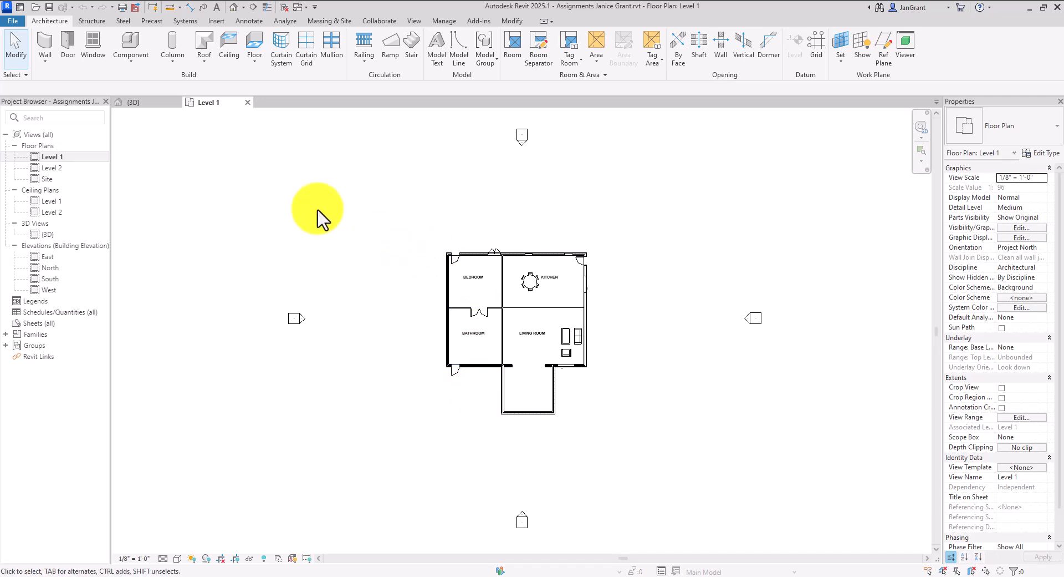
left_click(71, 160)
Rename Level 1 to FIRST FLOOR PLAN, also renaming its matching level and views
right_click(71, 160)
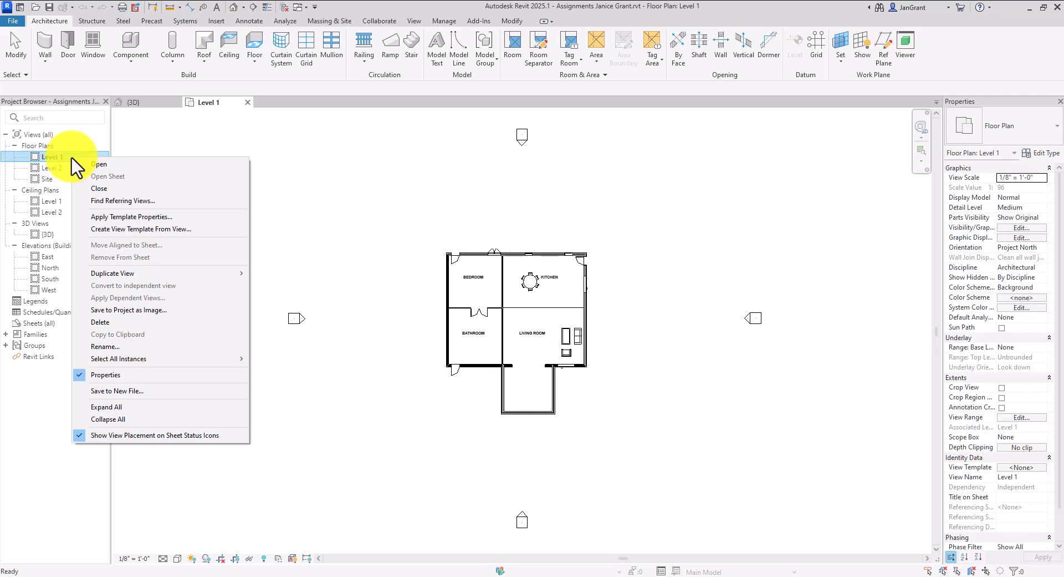
left_click(140, 348)
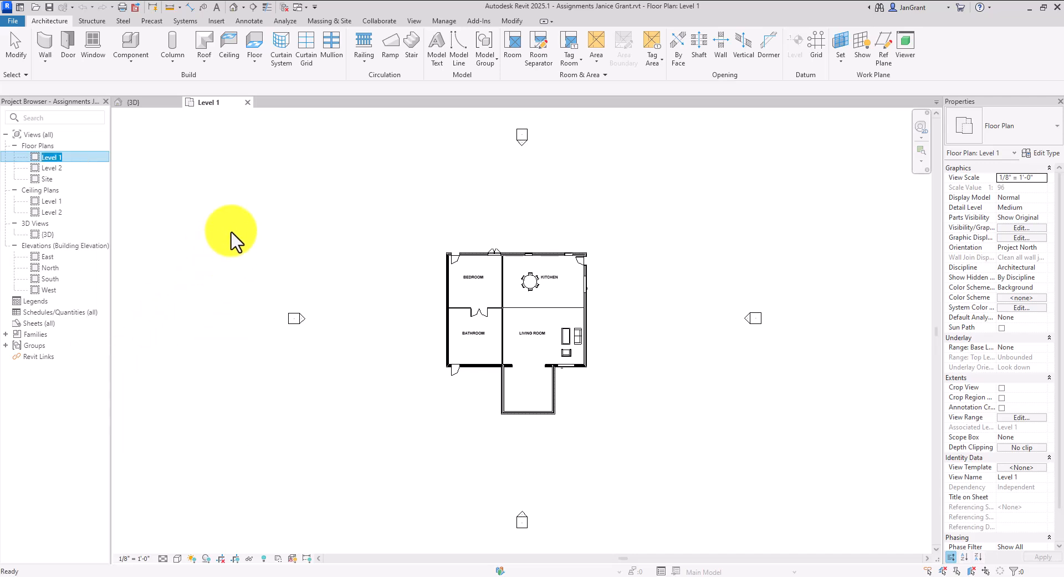
type("FIRST FLOOR PLAN")
key("Return")
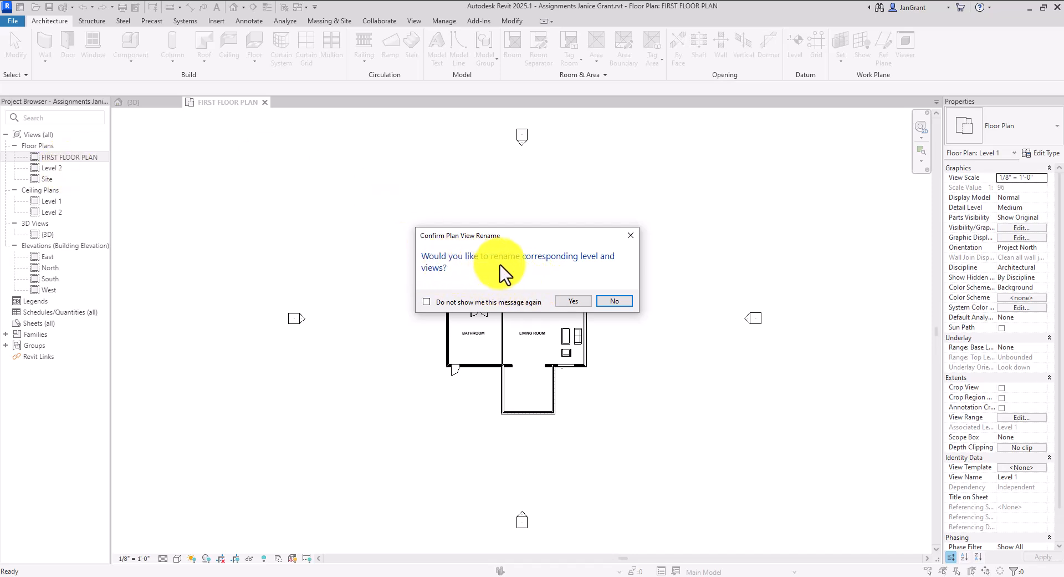
left_click(575, 303)
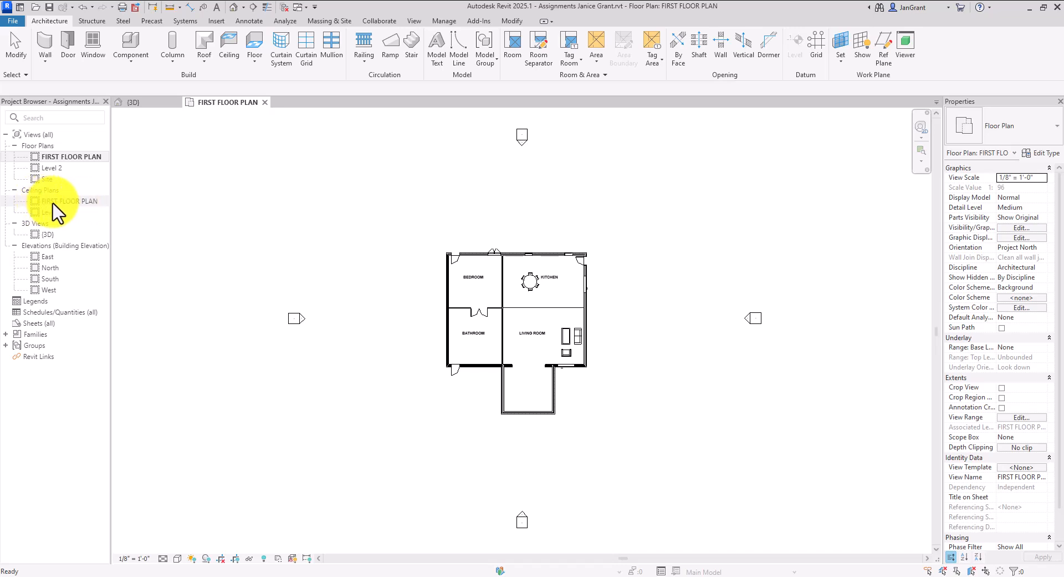
Collapse the Ceiling Plans list and select the Level 2 floor plan
double_click(14, 190)
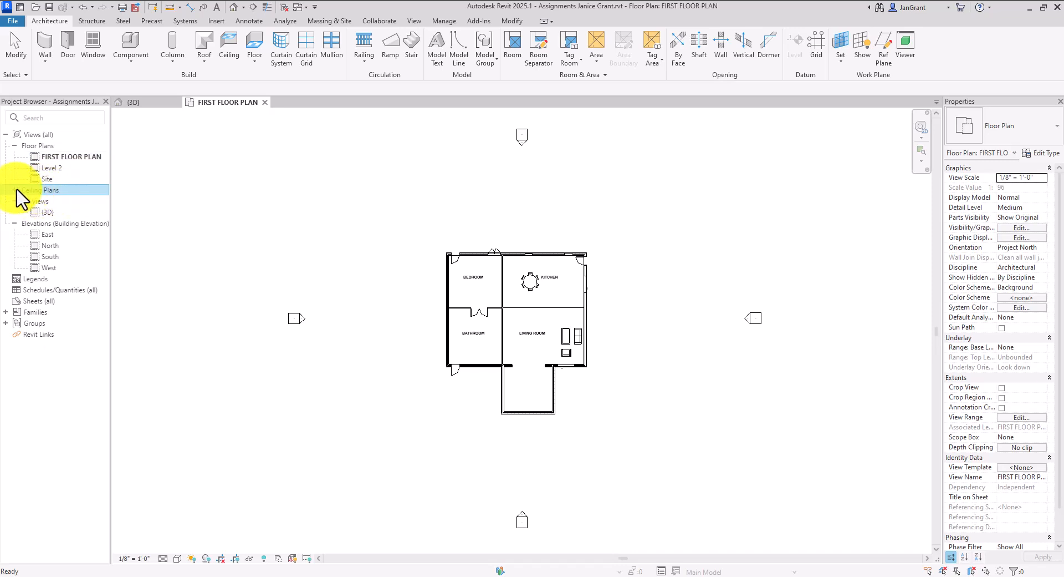
left_click(14, 190)
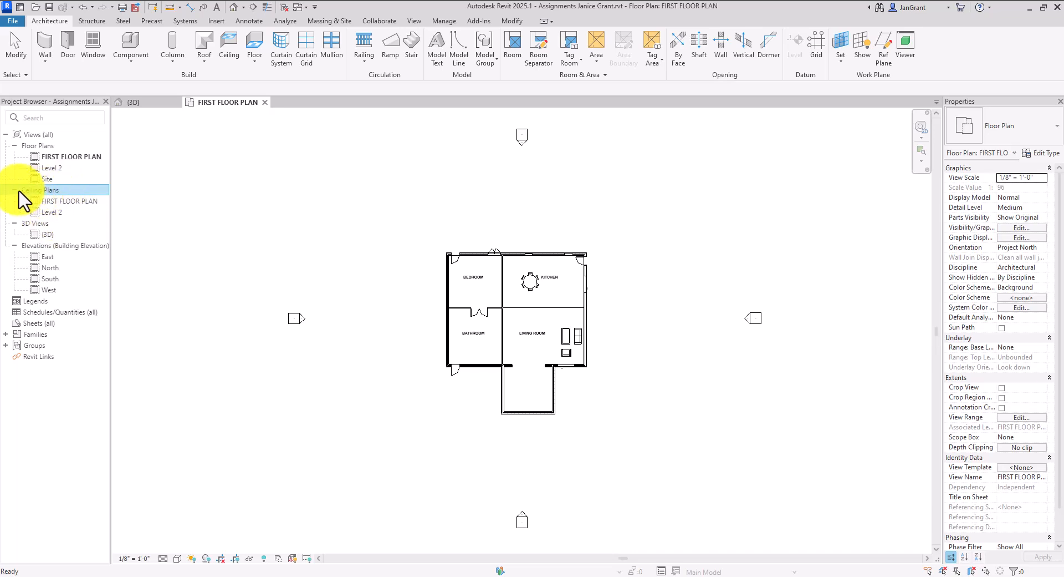
left_click(15, 189)
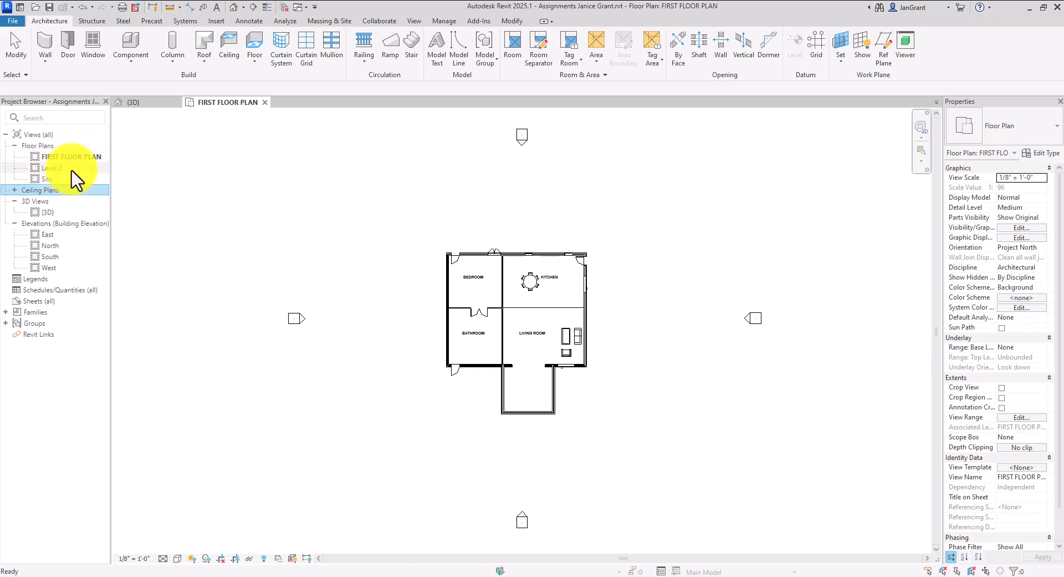
left_click(52, 168)
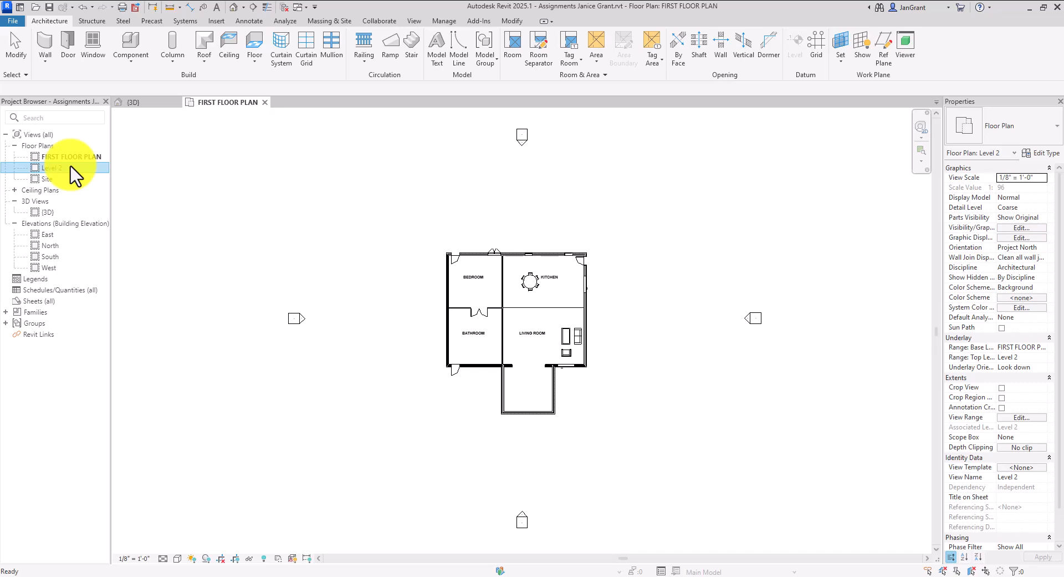
Rename Level 2 to ROOF PLAN, renaming its matching level too
right_click(74, 176)
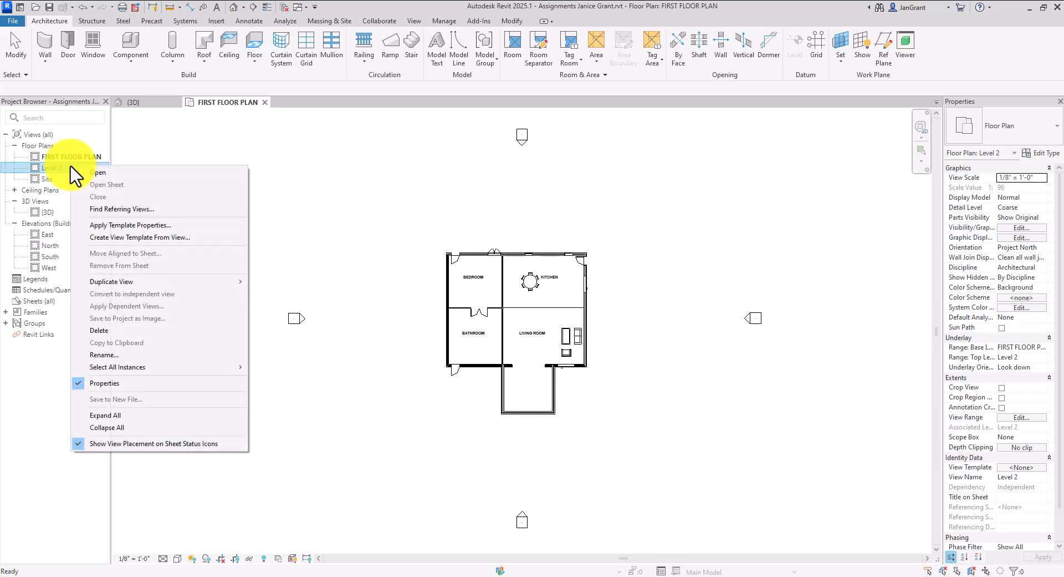
left_click(172, 354)
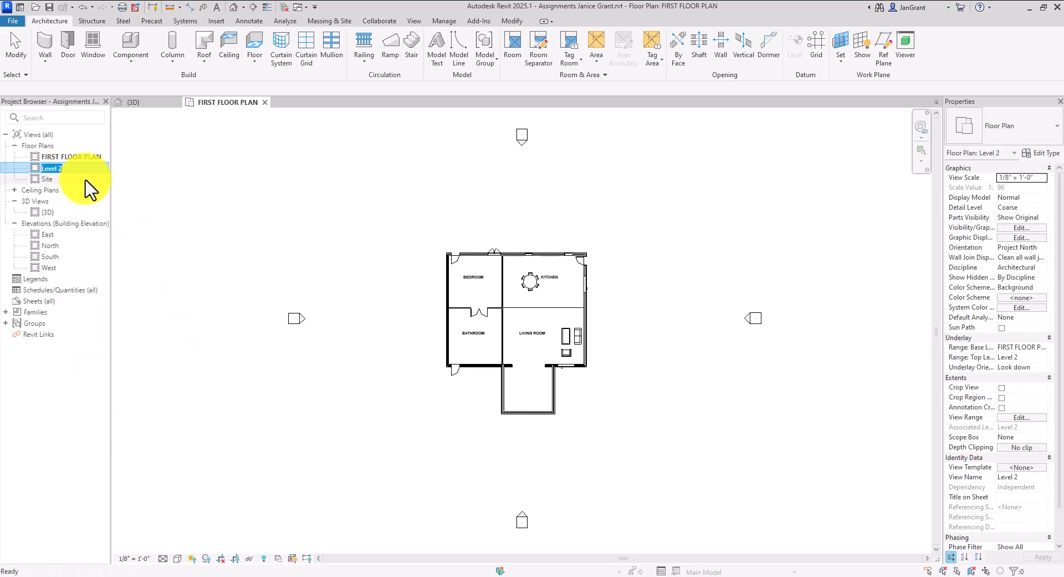
type("ROOF PLAN")
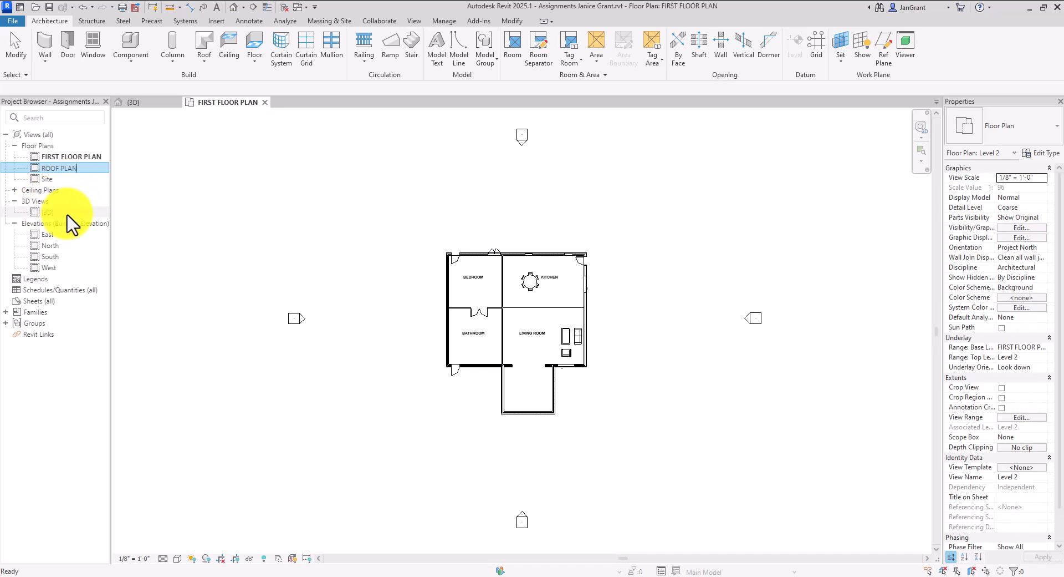
key("Return")
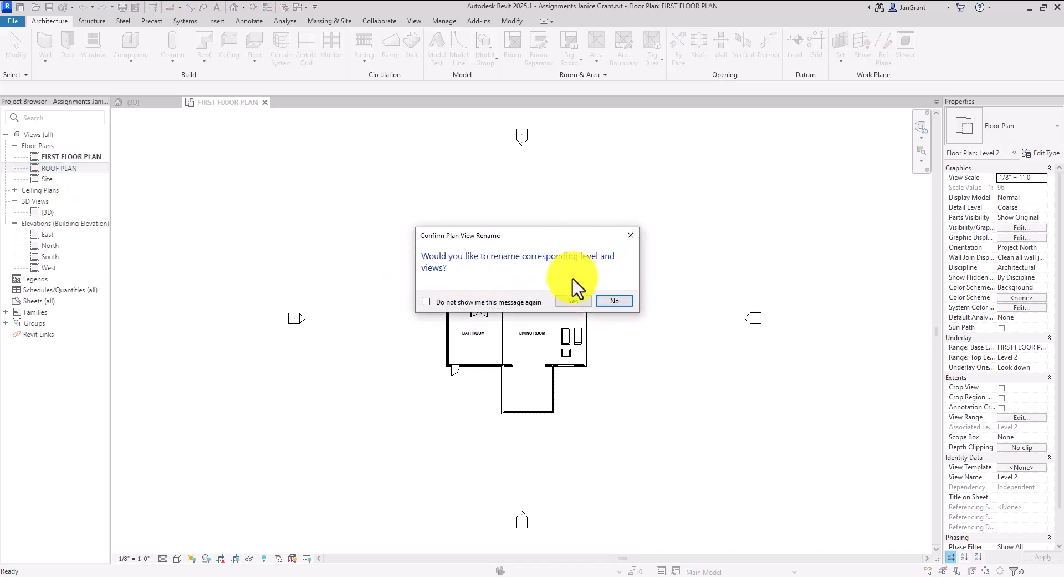
left_click(574, 300)
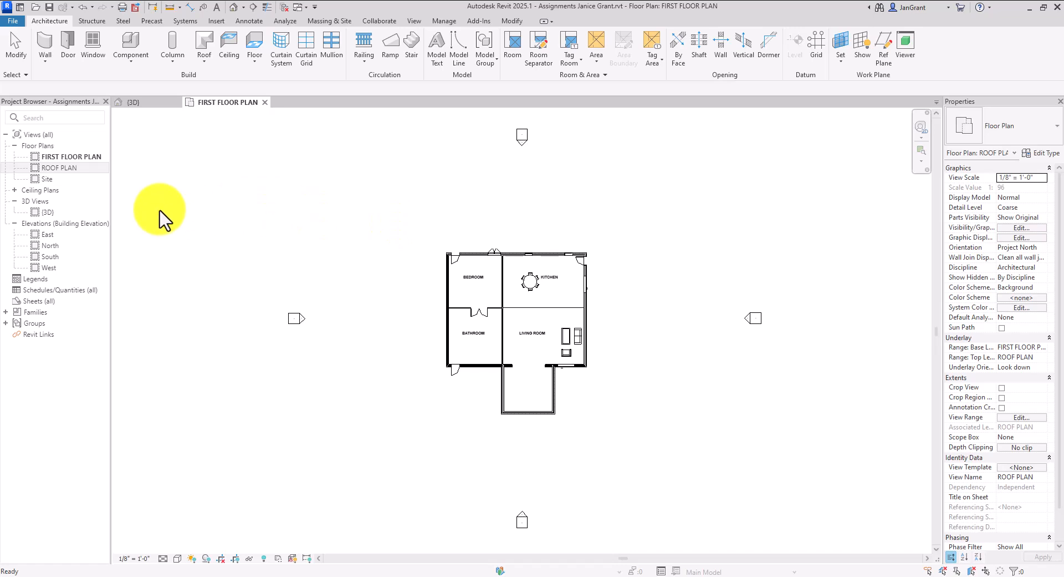
Open the {3D} view and create {3D} Copy 1 using Duplicate with Detailing
right_click(62, 218)
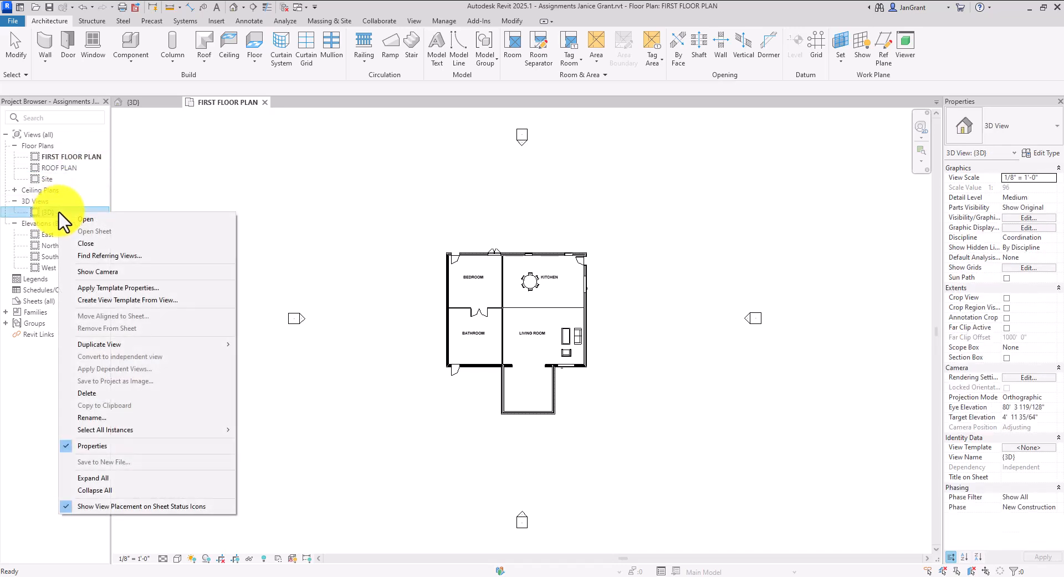
left_click(308, 197)
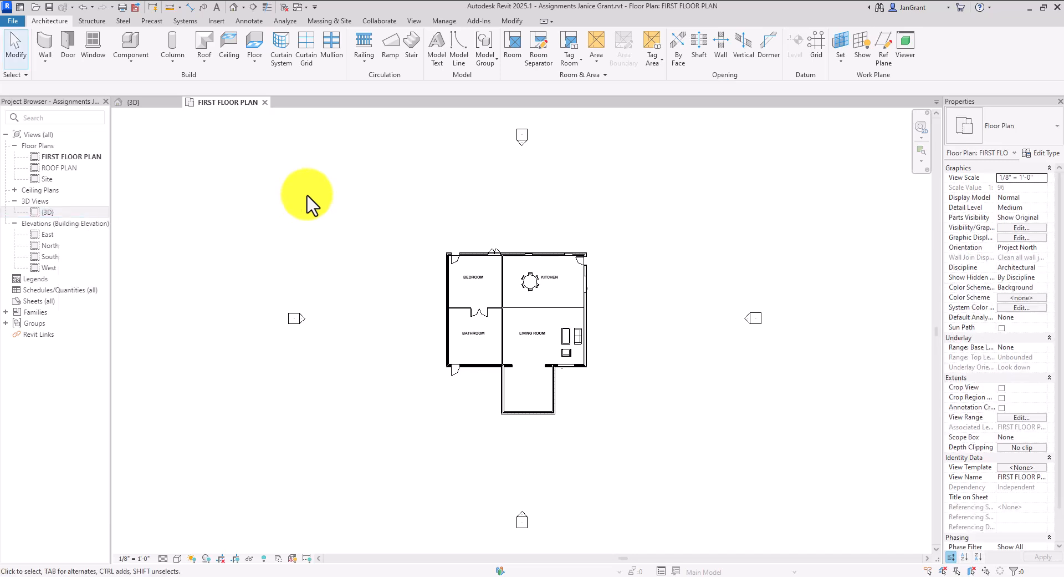
double_click(63, 214)
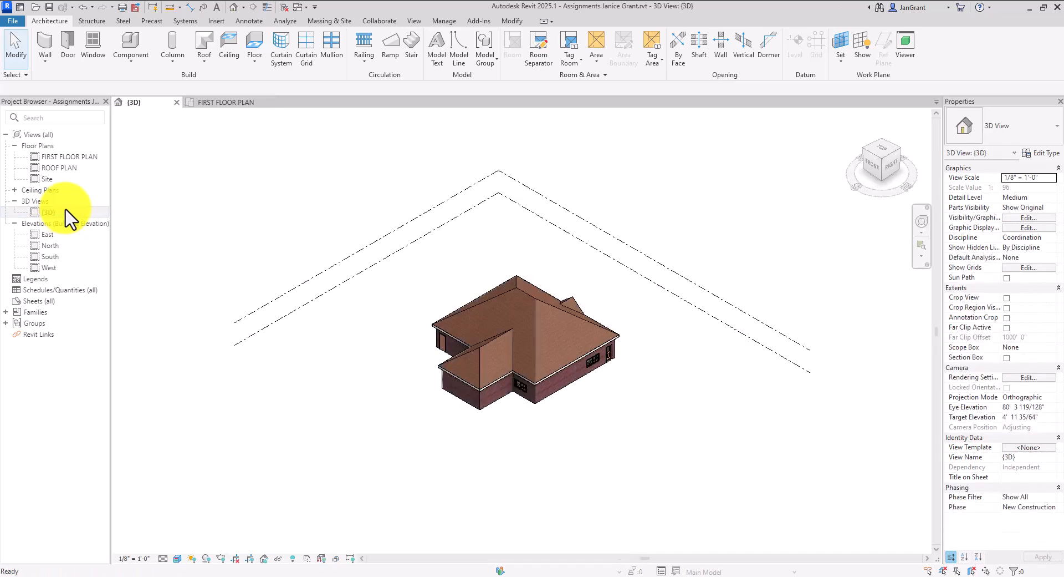
right_click(62, 211)
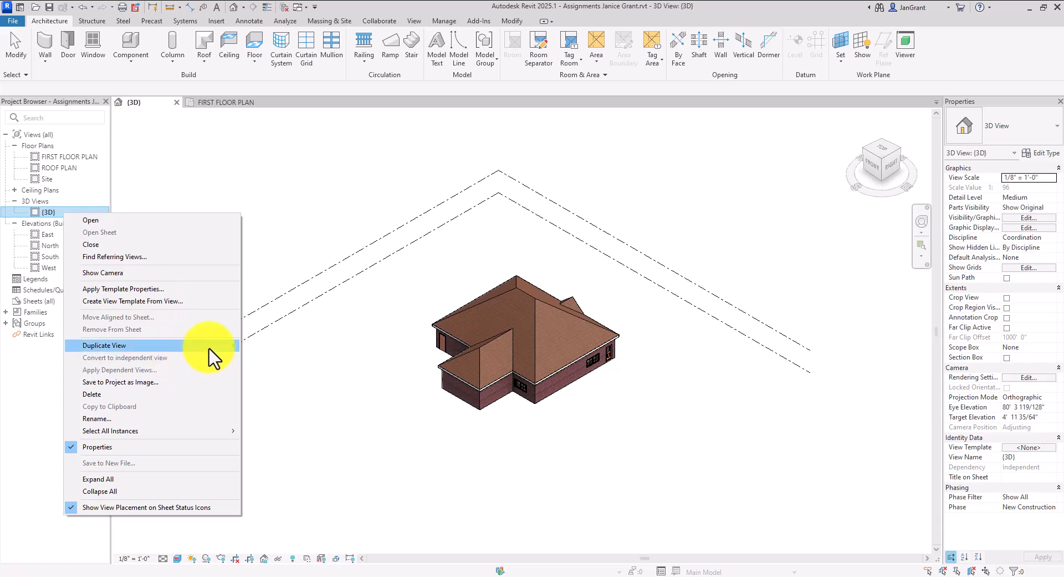
mouse_move(213, 357)
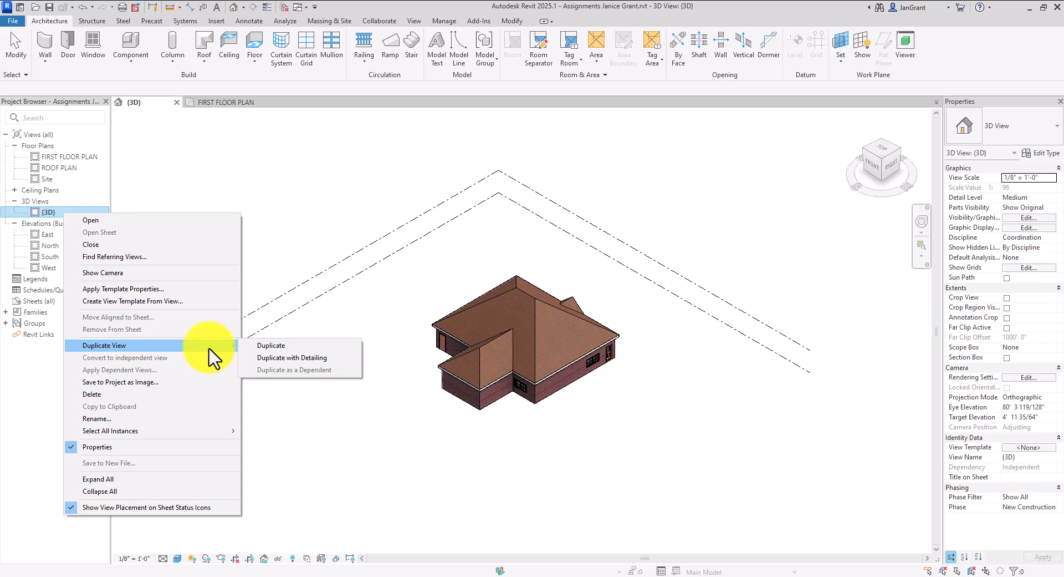
left_click(332, 358)
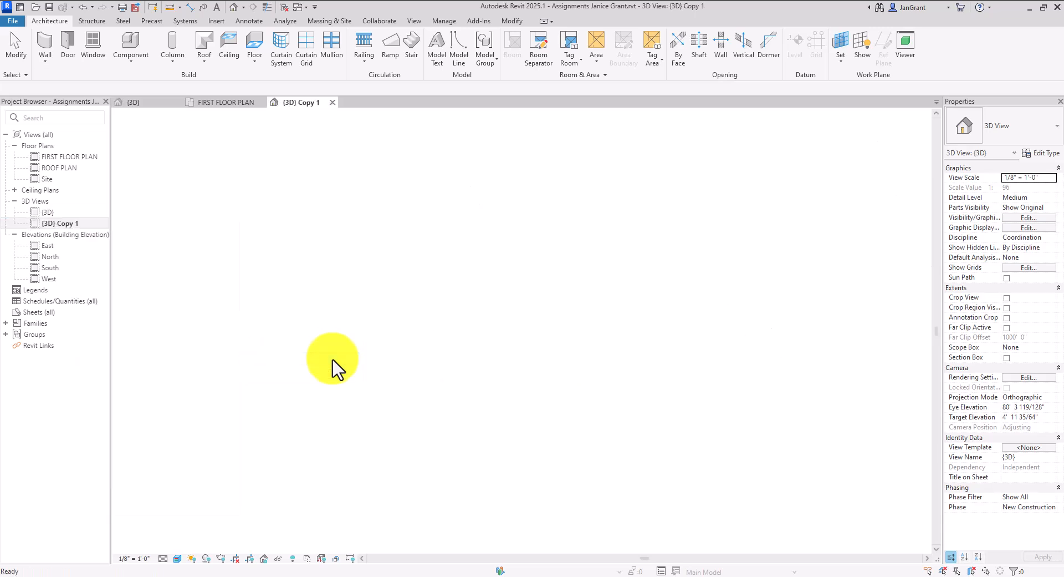
Rename {3D} Copy 1 to PERSPECTIVE VIEW
right_click(69, 224)
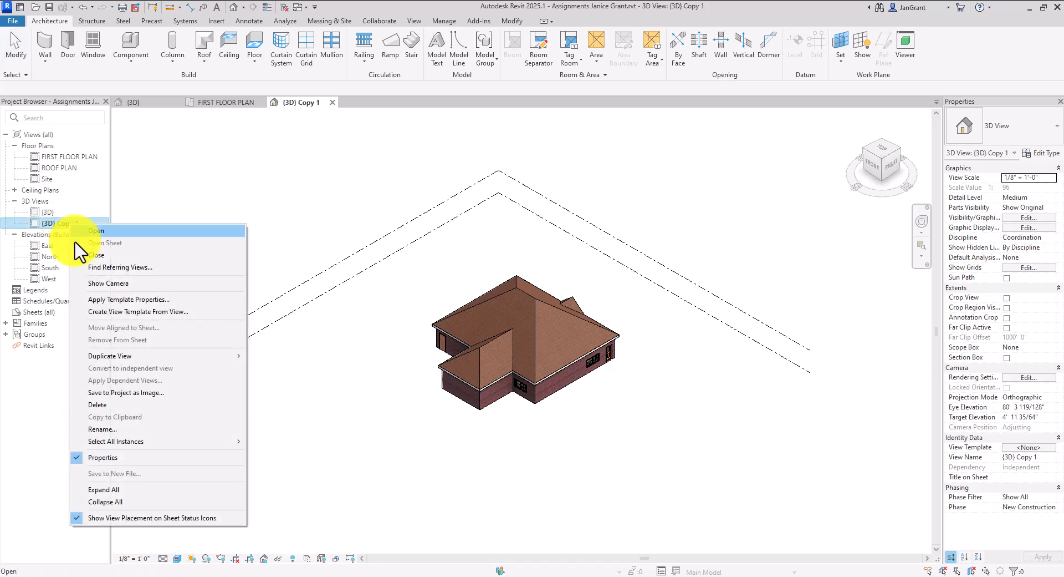
left_click(121, 430)
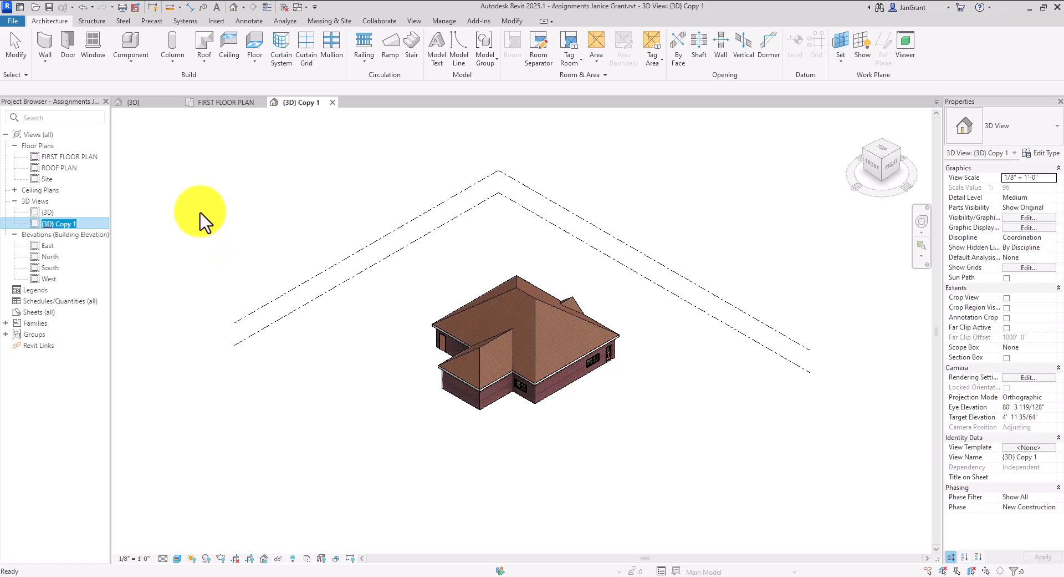
type("pER")
type("ERSPECTI")
type("VE VIEW")
key("Return")
Rename the East and North elevations to EAST ELEVATION and NORTH ELEVATION
right_click(60, 248)
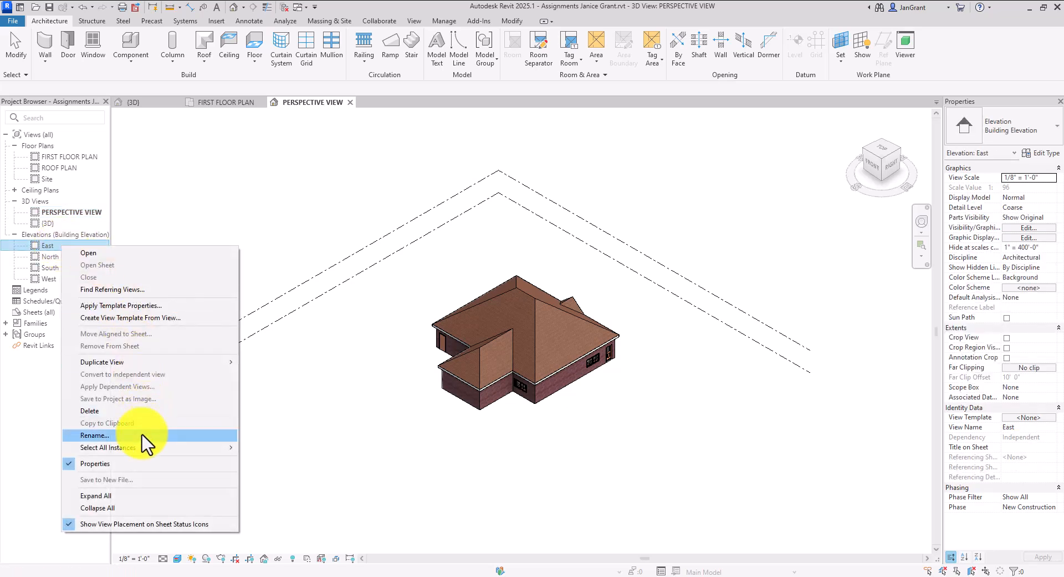
left_click(208, 435)
type("EAS")
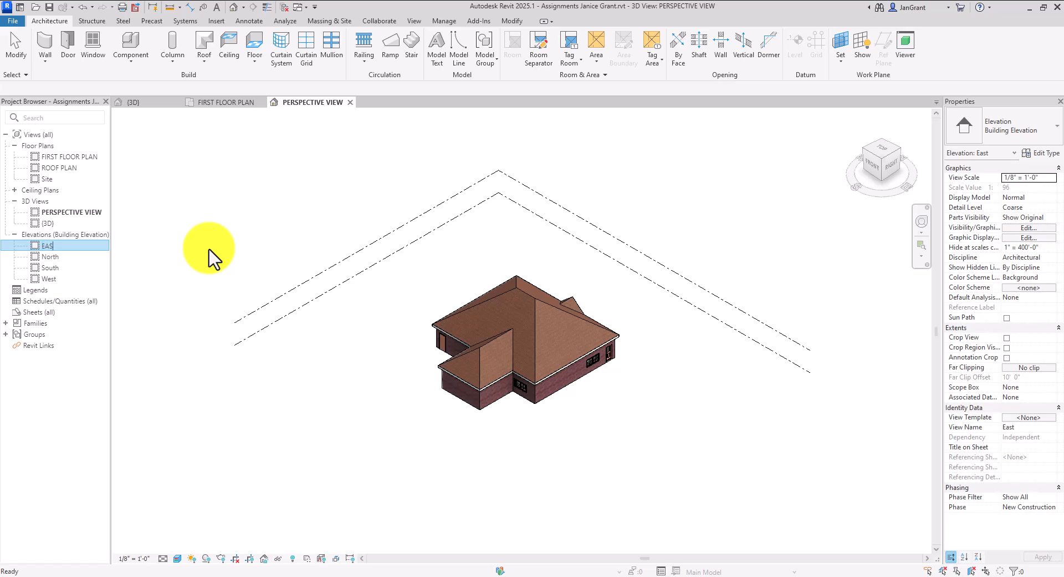
type("T ELEVATION")
right_click(62, 257)
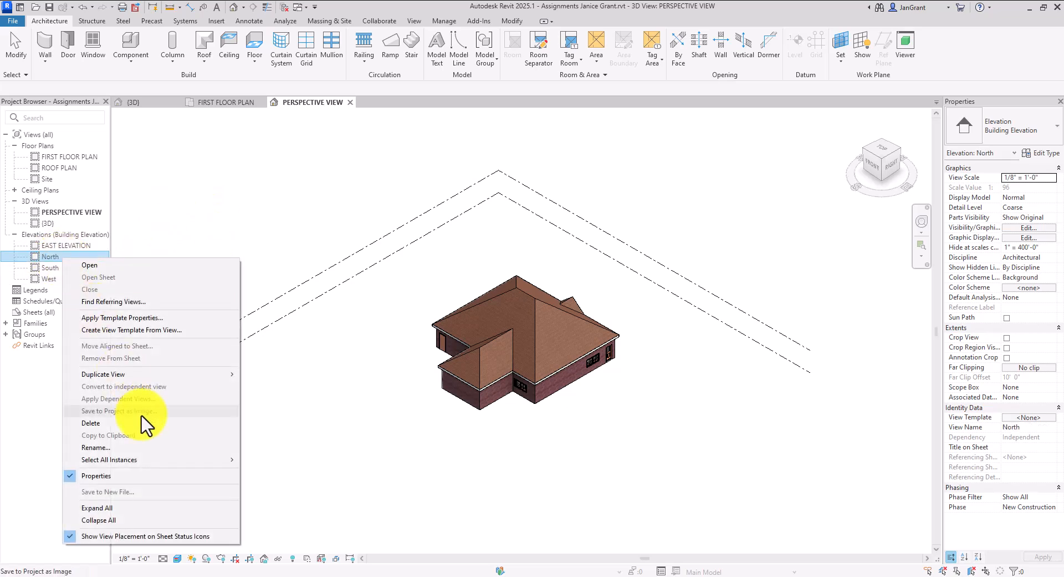
left_click(142, 448)
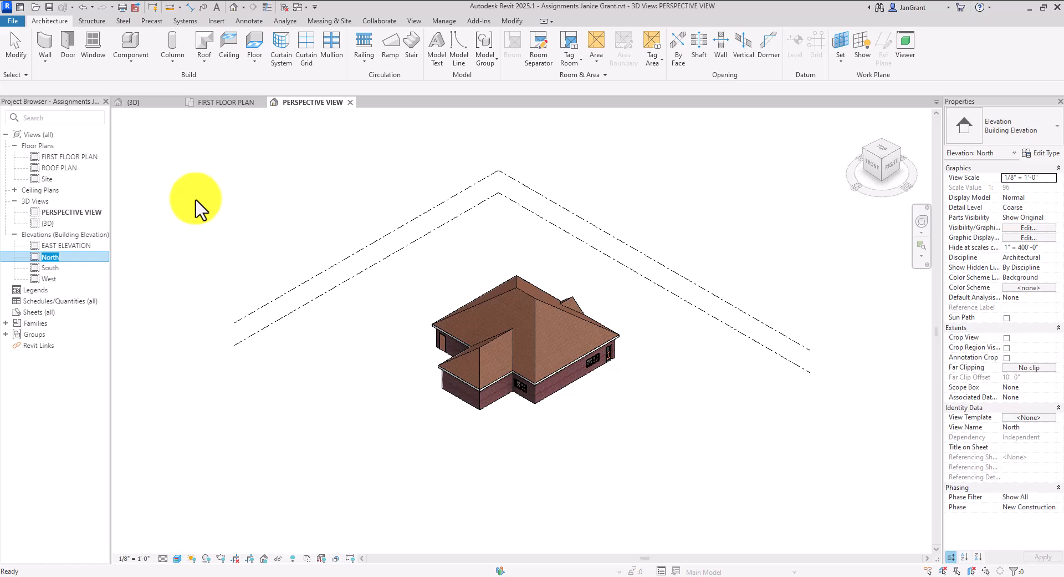
type("NORTH ELEVATION")
key("Return")
Rename the South and West elevations to SOUTH ELEVATION and WEST ELEVATION
right_click(70, 269)
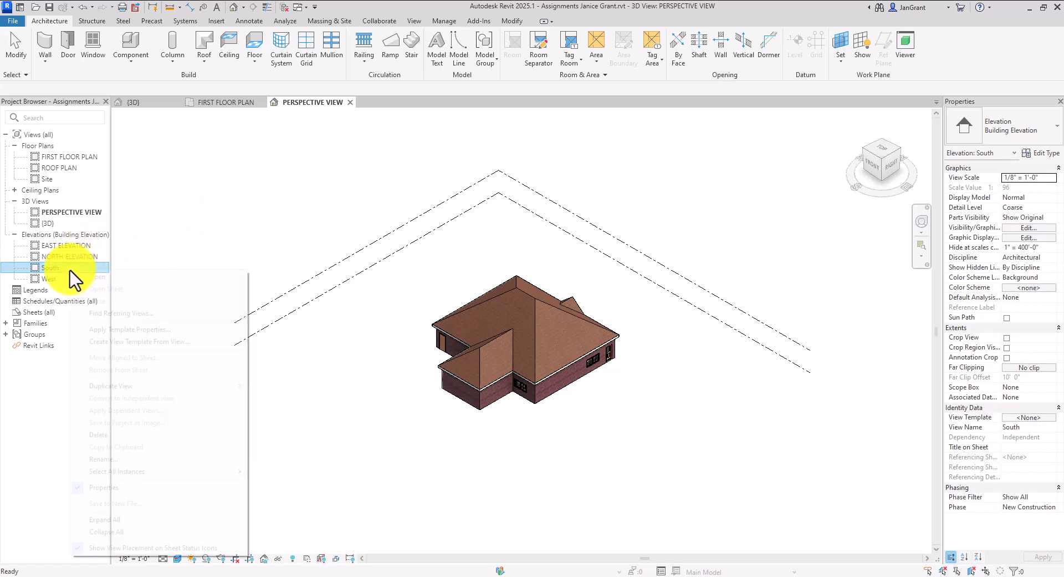
left_click(169, 460)
type("SOUTH")
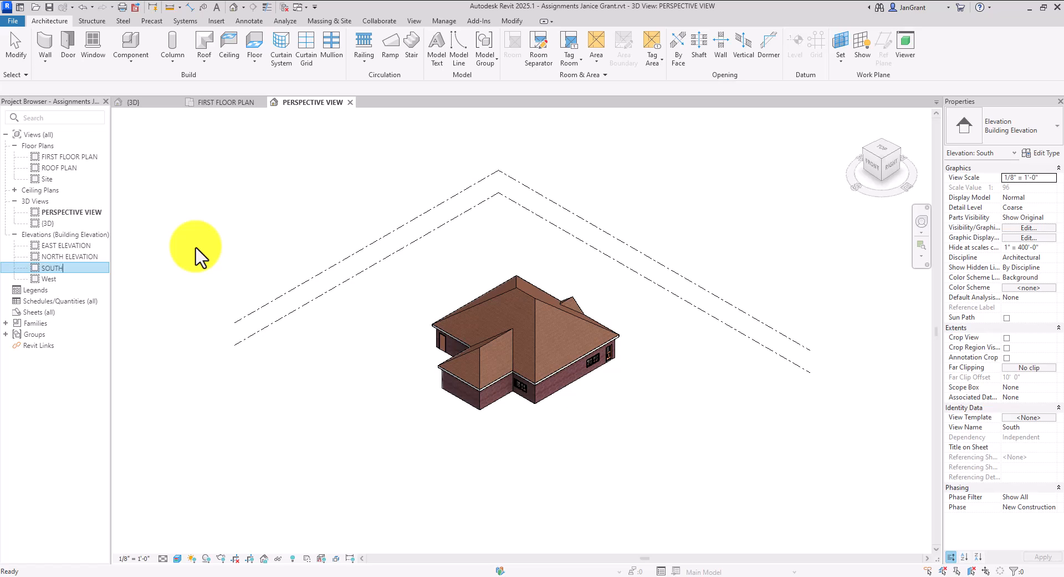
type(" ELEVATION")
right_click(59, 281)
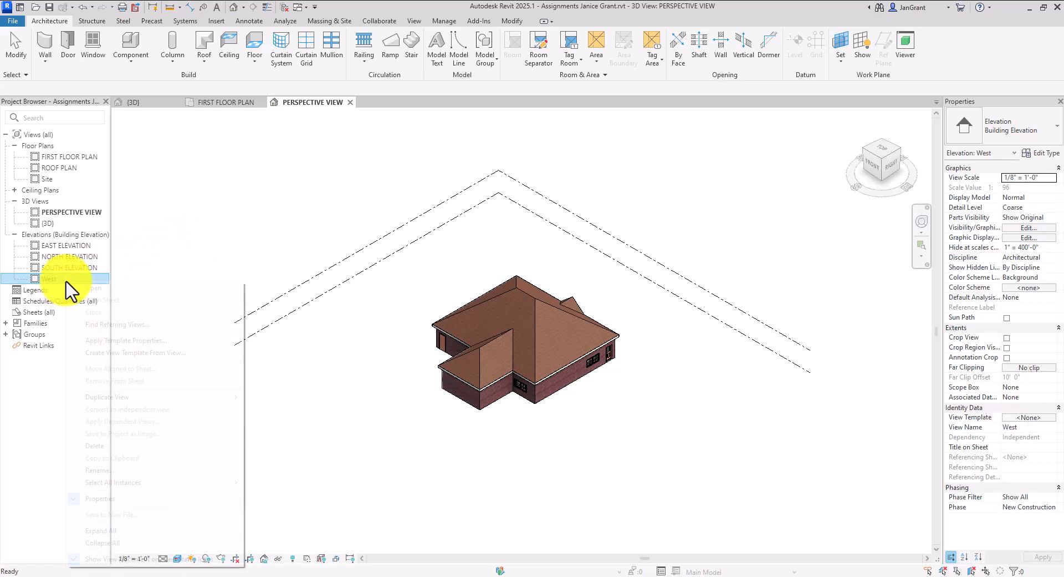
right_click(66, 278)
left_click(158, 470)
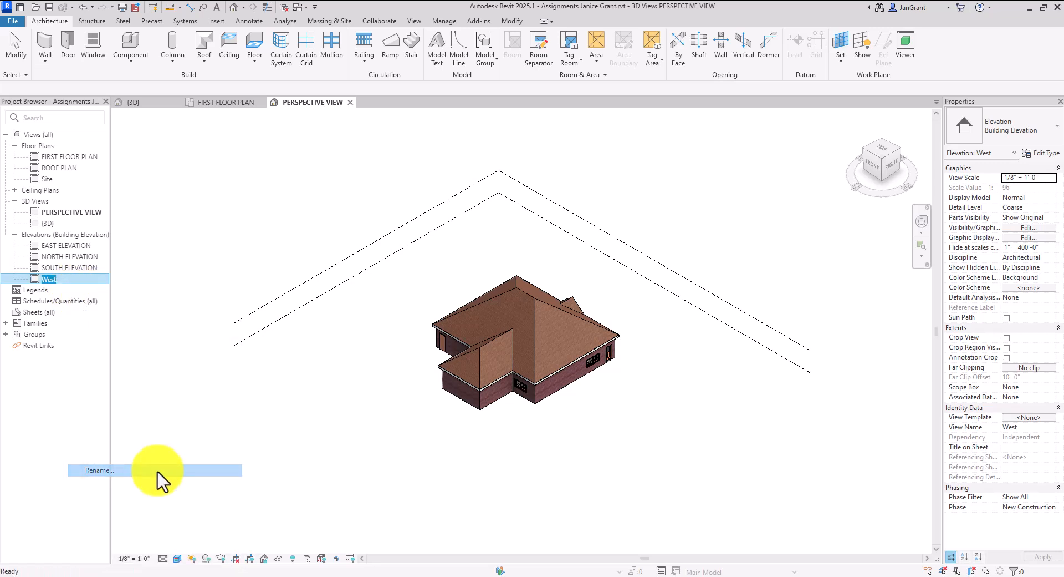
type("WEST ELEVATION")
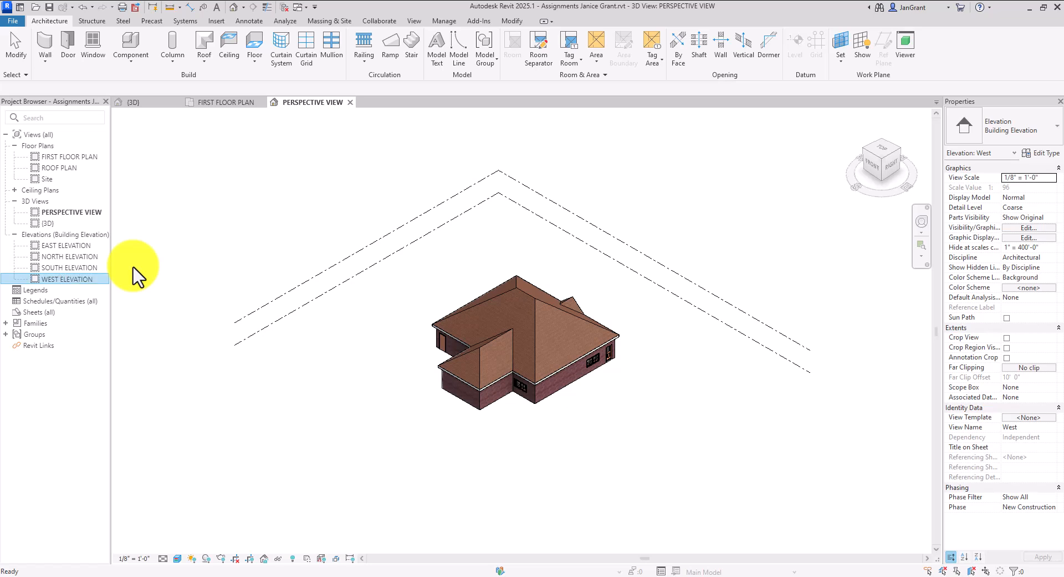
left_click(173, 237)
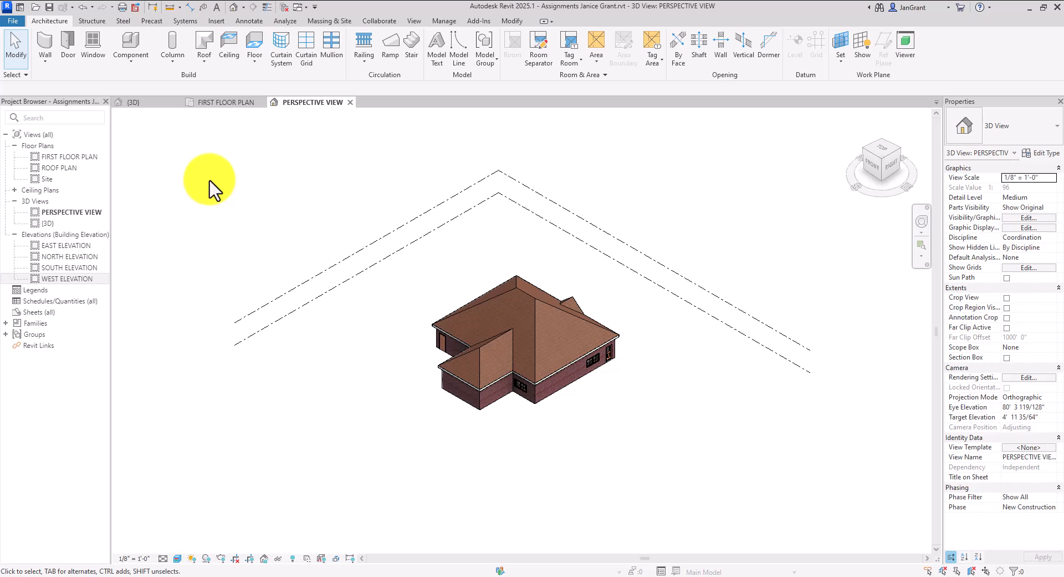
Load the B 11 x 17 Horizontal titleblock from the Autodesk library's Titleblocks category
left_click(217, 21)
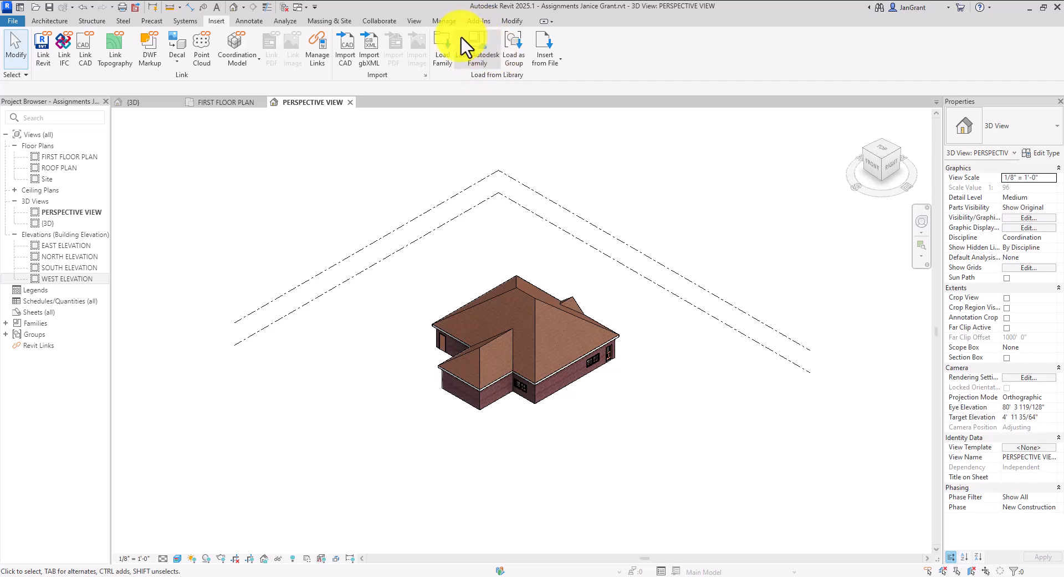
left_click(495, 51)
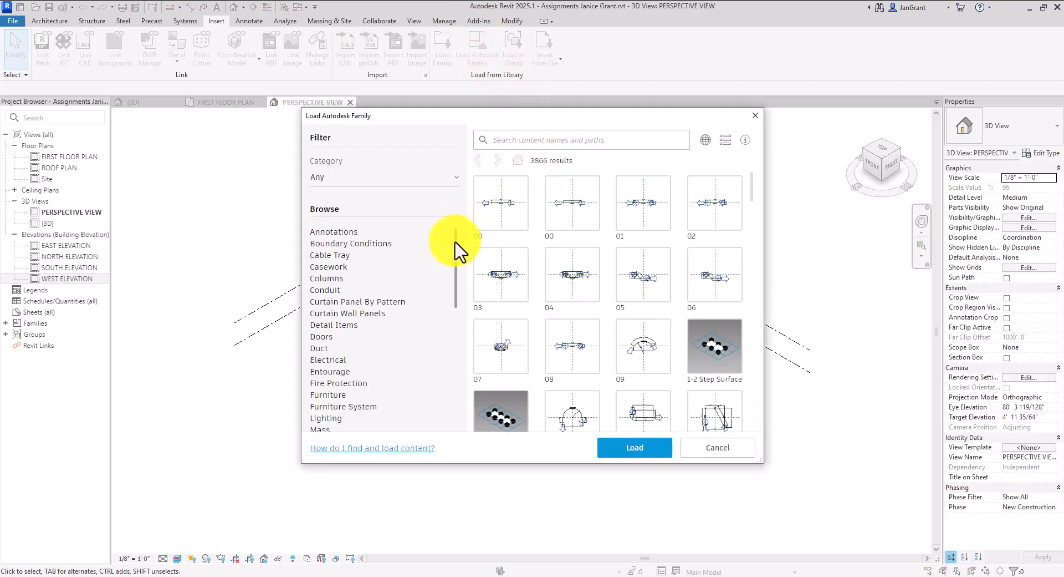
left_click_drag(458, 252, 463, 379)
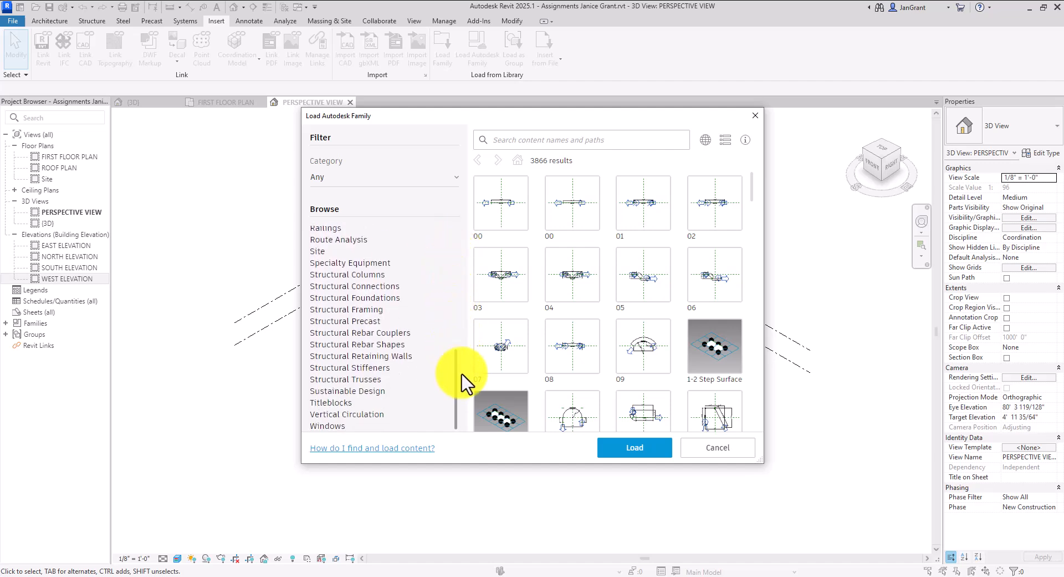
left_click(343, 403)
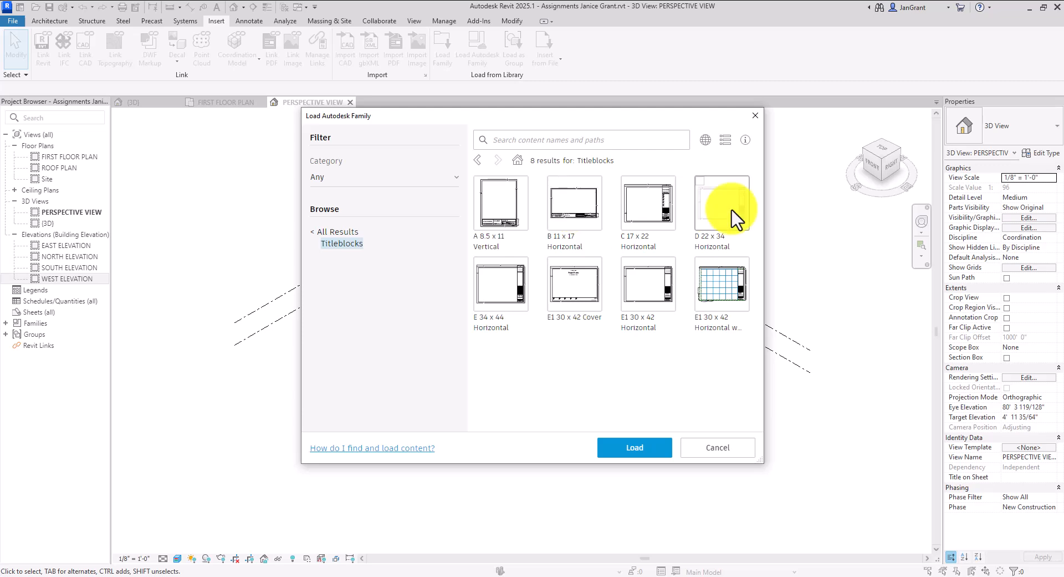
left_click(575, 211)
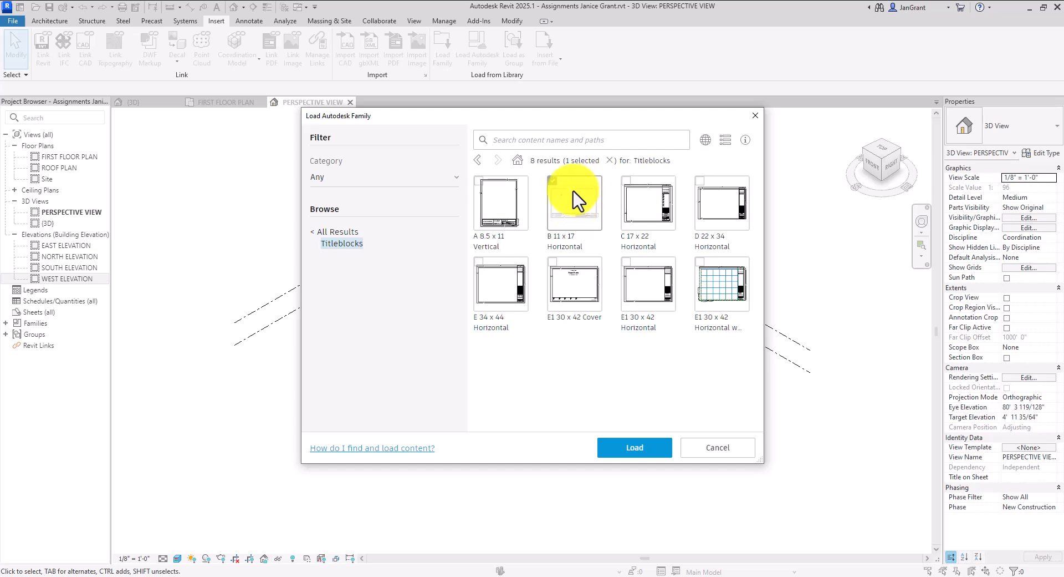
left_click(636, 450)
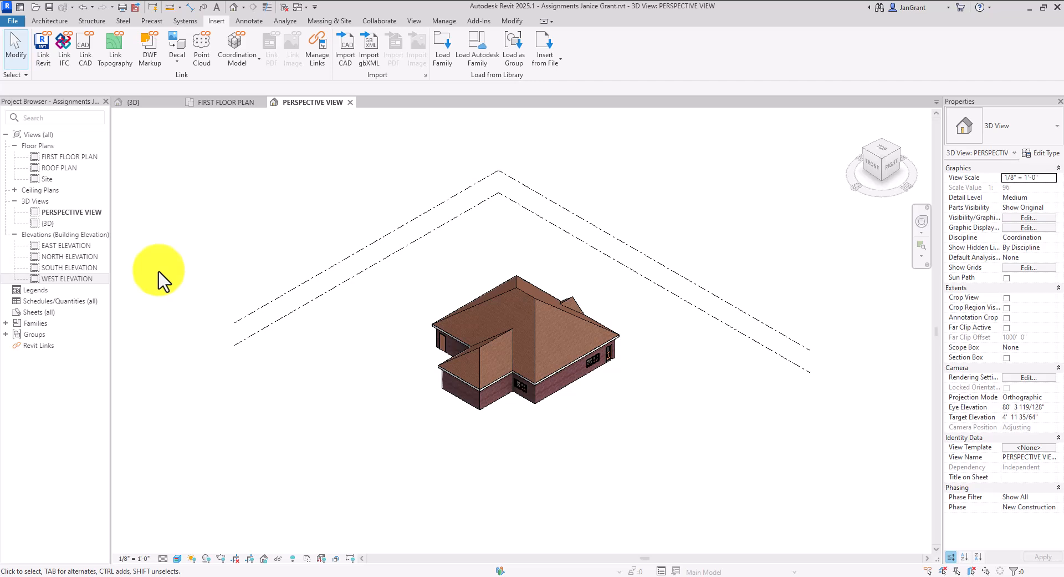
left_click(67, 312)
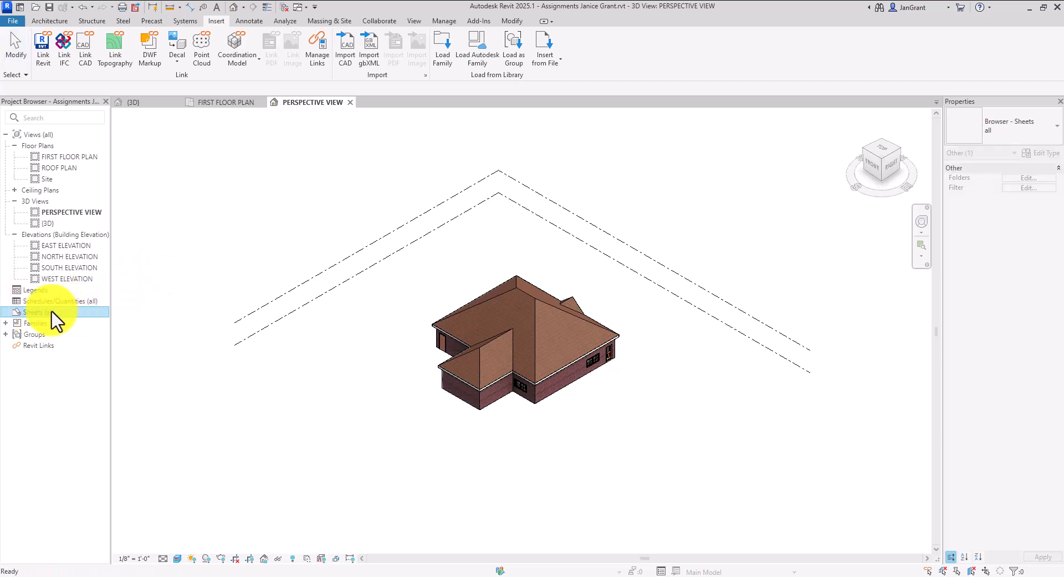
right_click(47, 315)
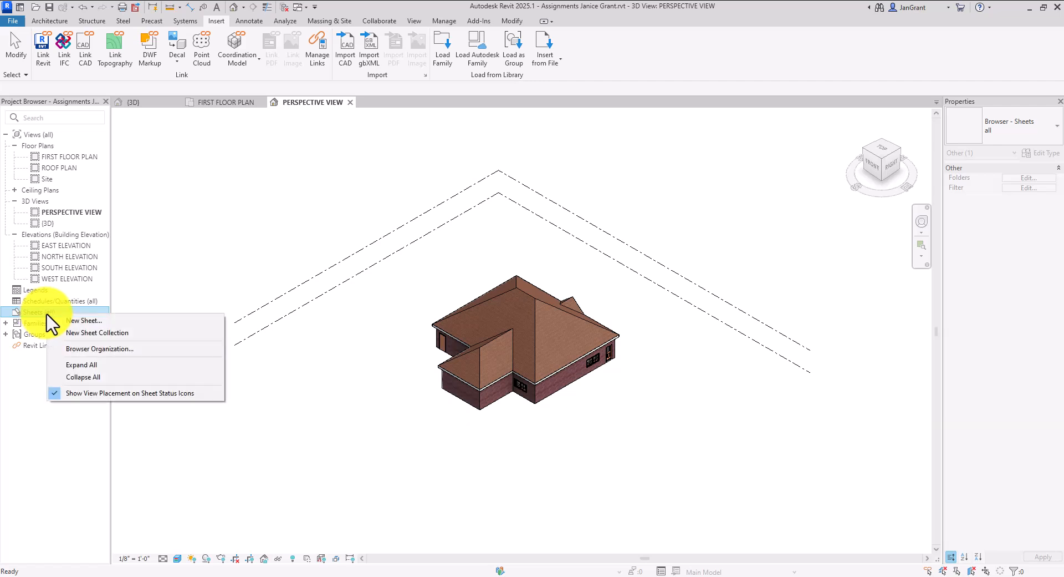
Create new sheet A101 using the B 11 x 17 Horizontal titleblock
left_click(90, 320)
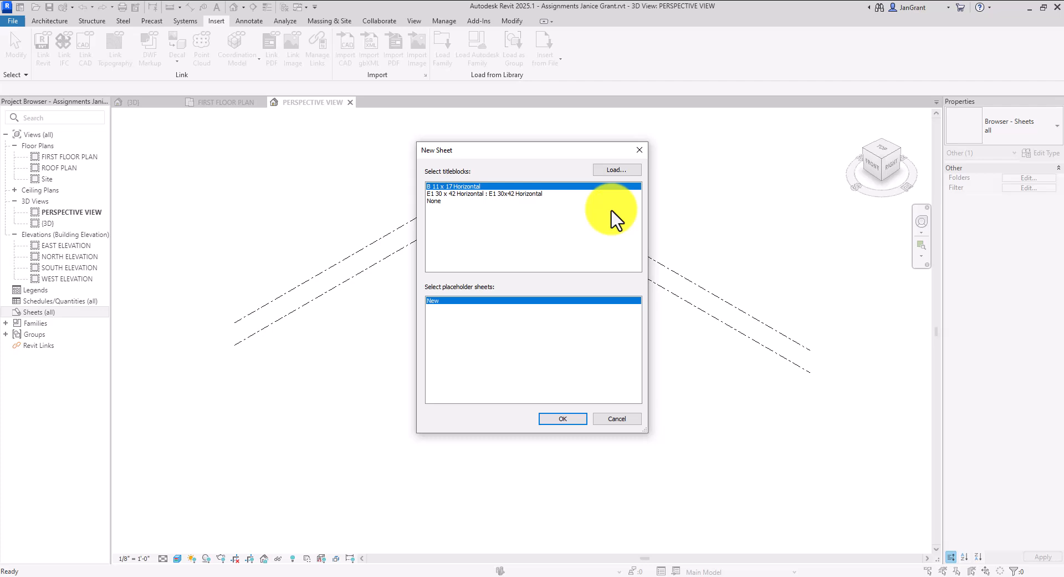
left_click(622, 171)
left_click(470, 181)
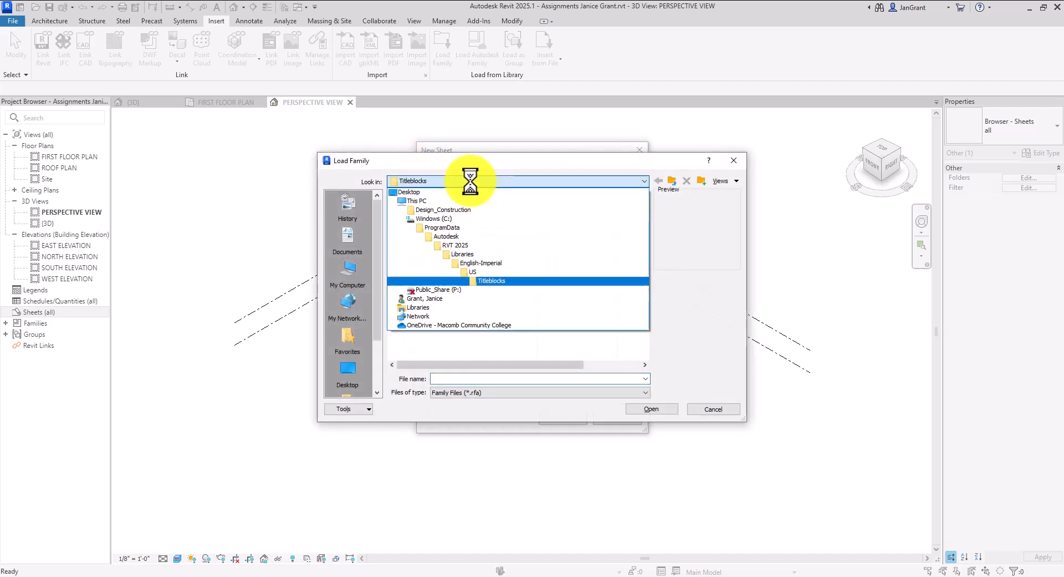
left_click(509, 281)
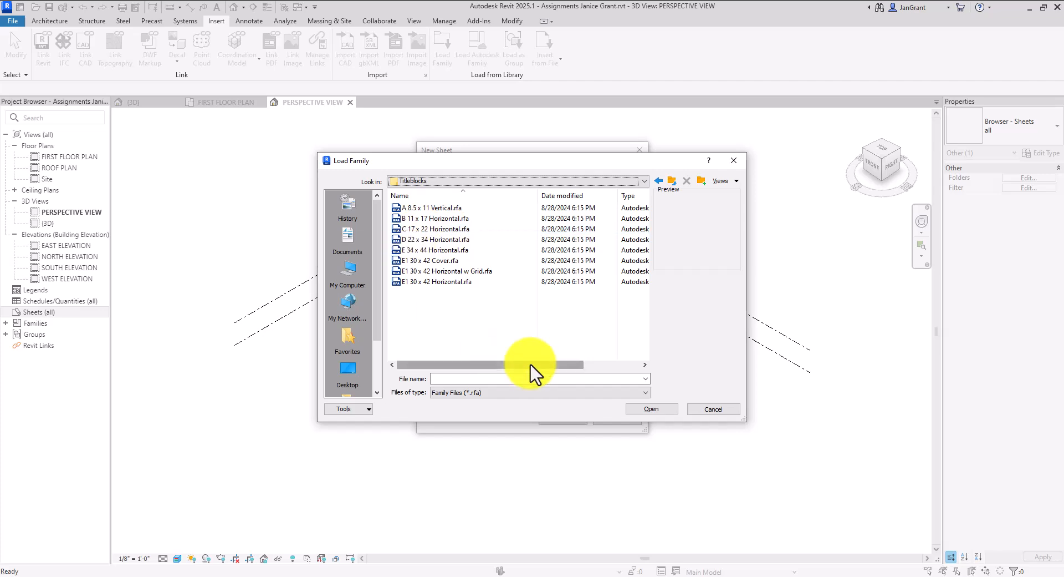
left_click(714, 409)
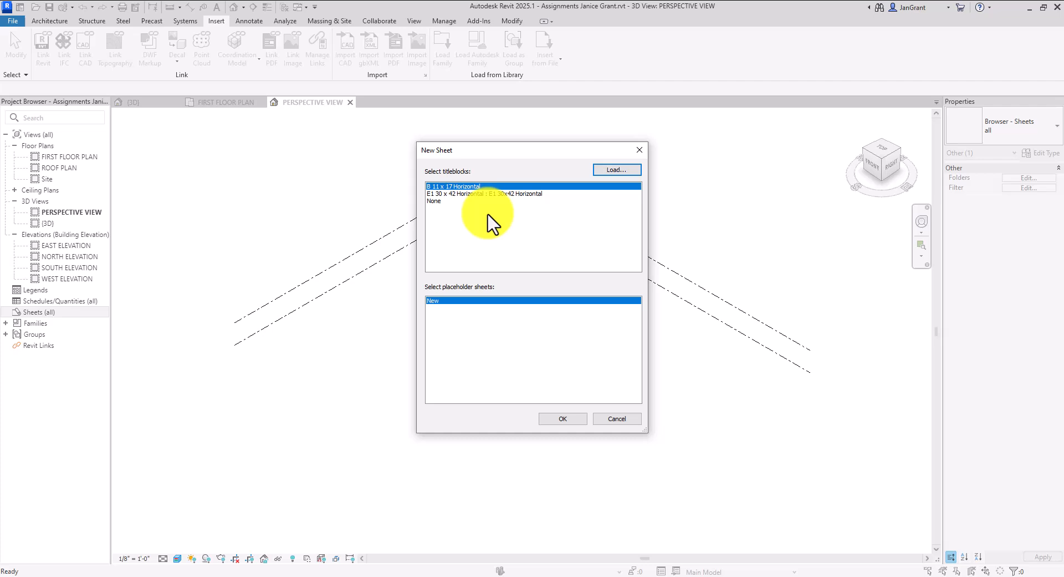
left_click(574, 419)
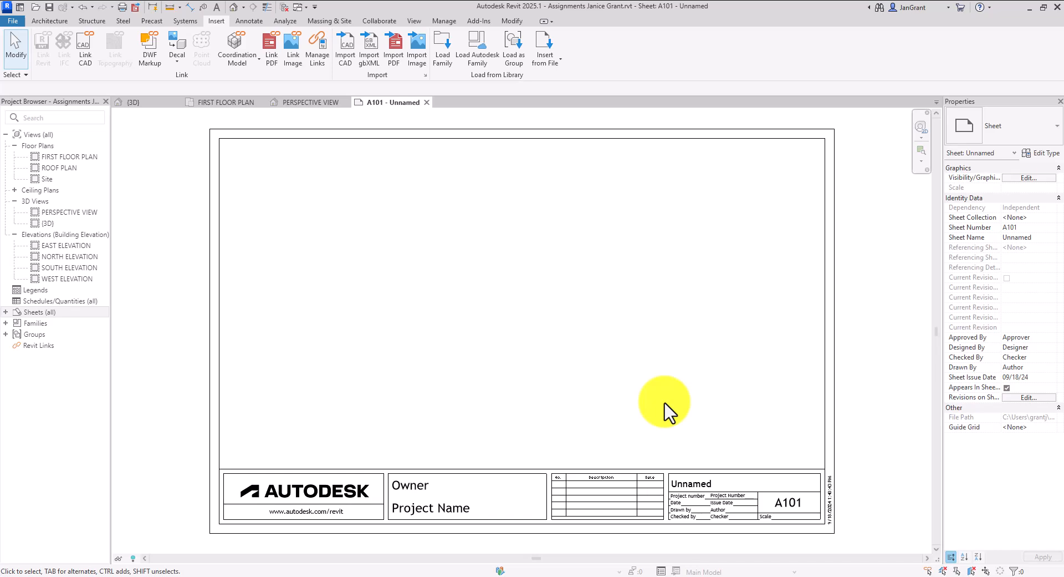
Change the titleblock labels from A101 to A-1 and from Unnamed to FIRST FLOOR PLAN
left_click(794, 513)
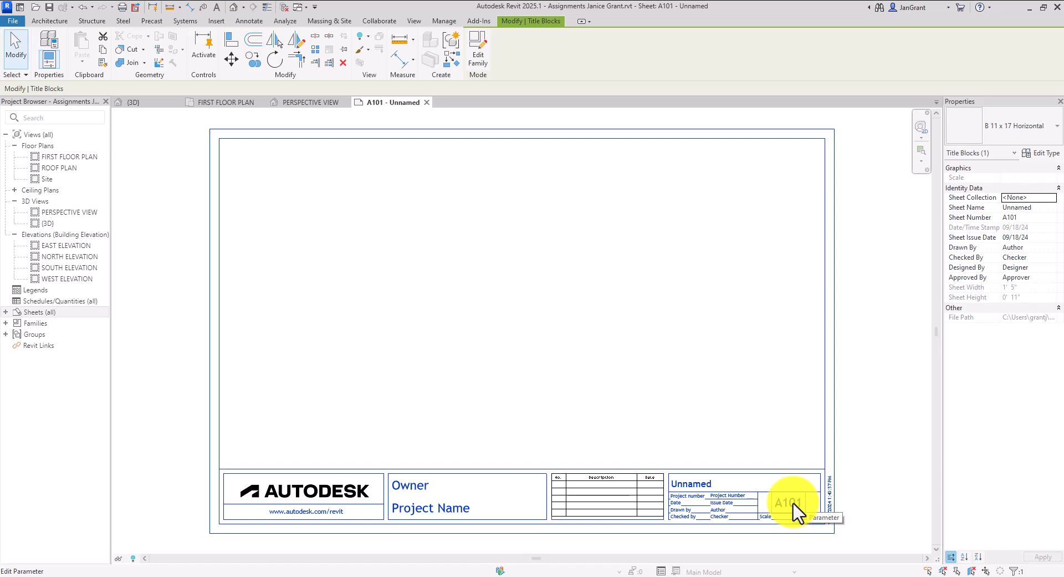
left_click(785, 505)
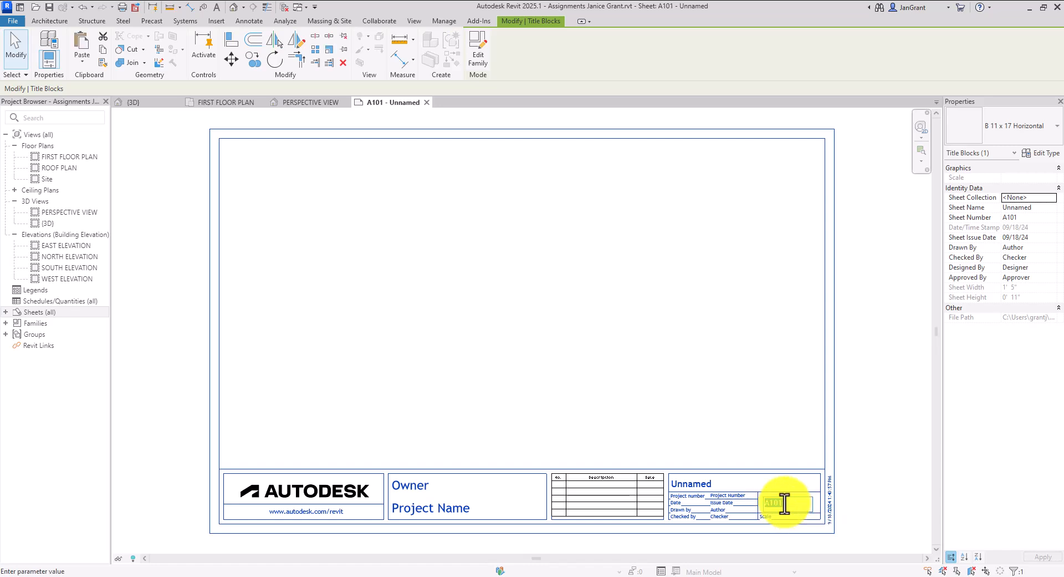
type("A")
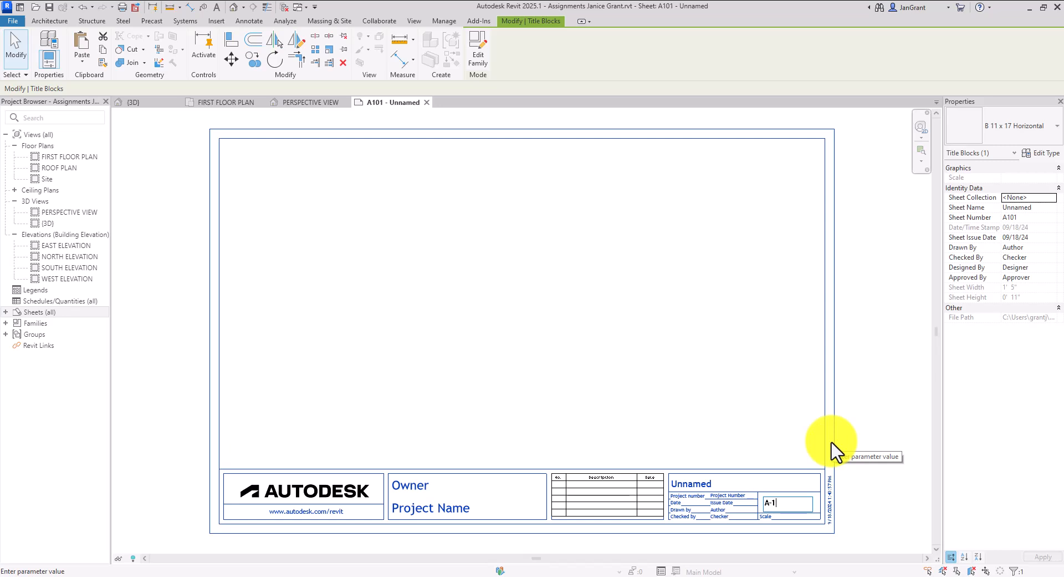
left_click(719, 492)
left_click(700, 484)
type("FIRST FLOO")
type("R PLAN")
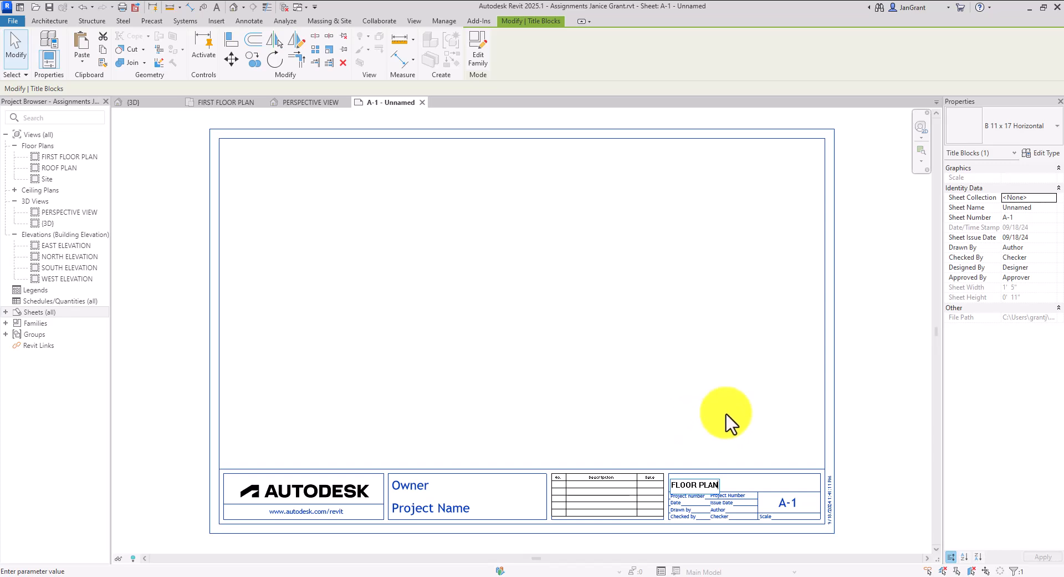
key("Return")
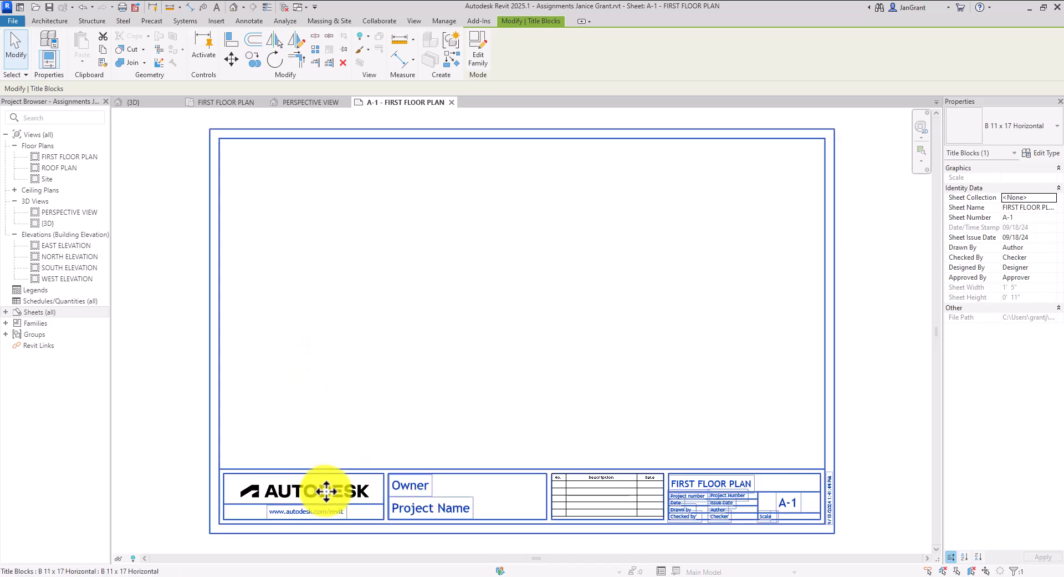
double_click(387, 470)
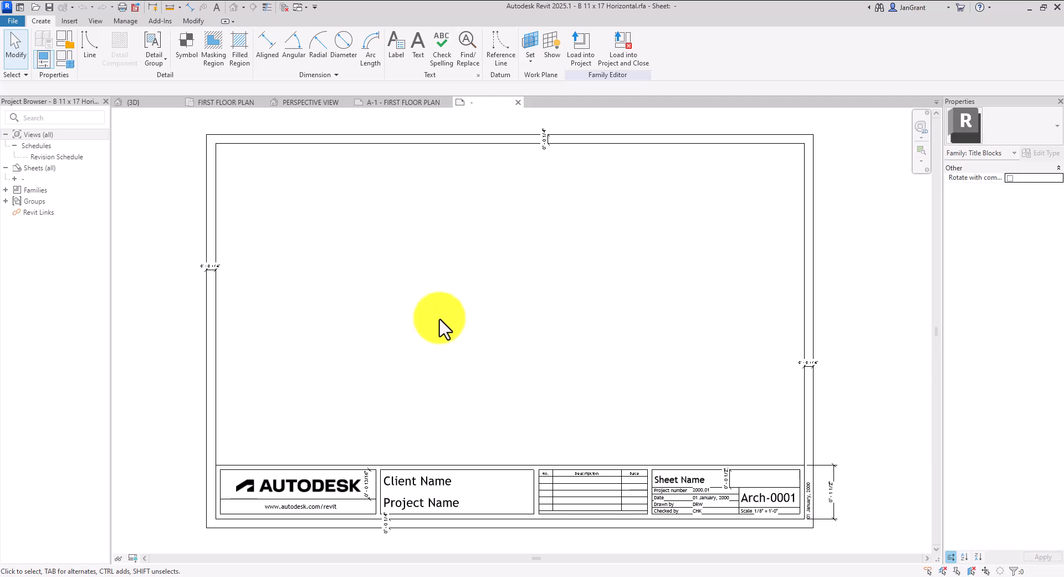
left_click(322, 485)
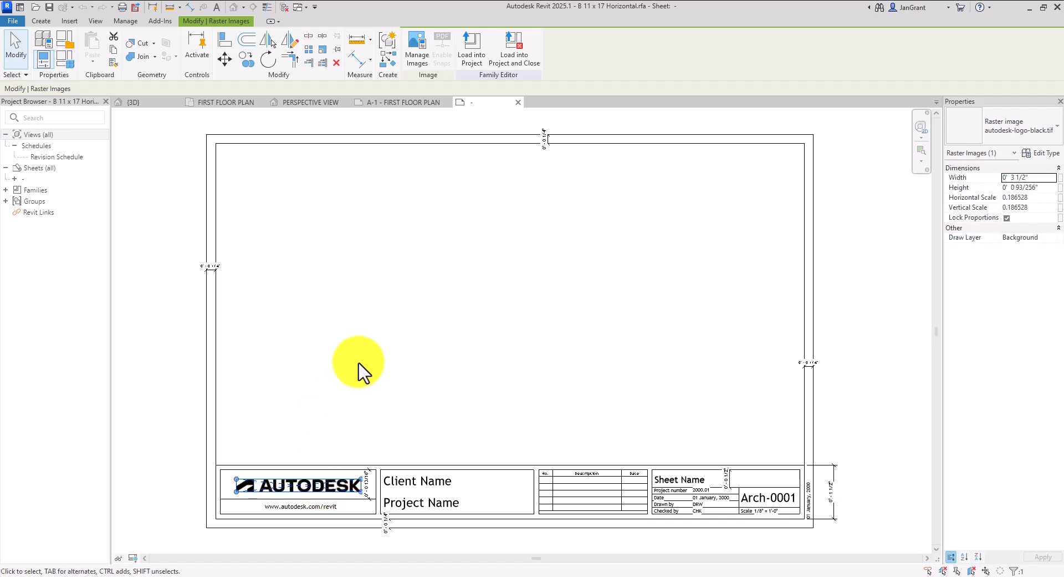
key("Delete")
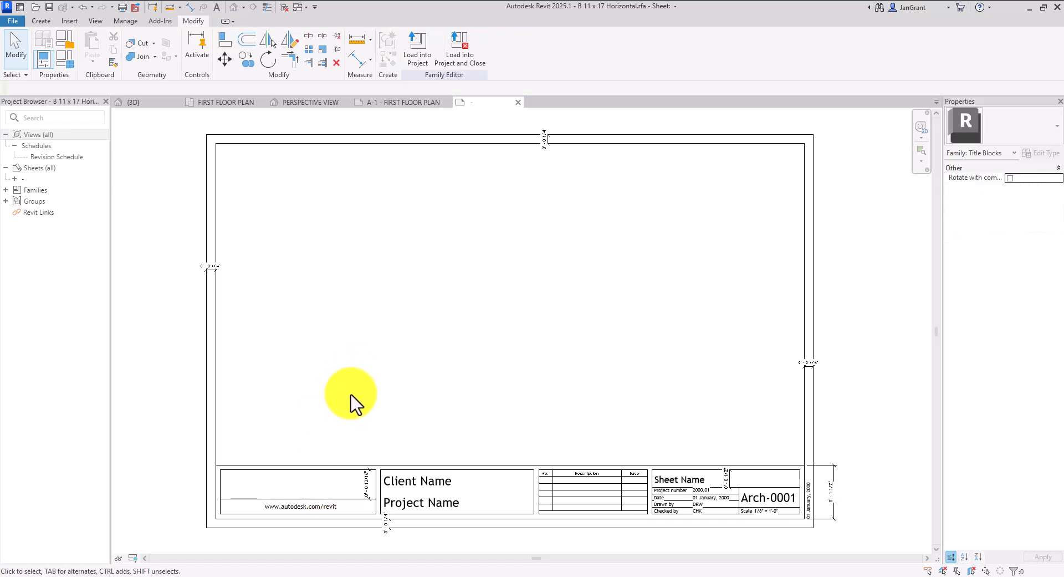
left_click(324, 516)
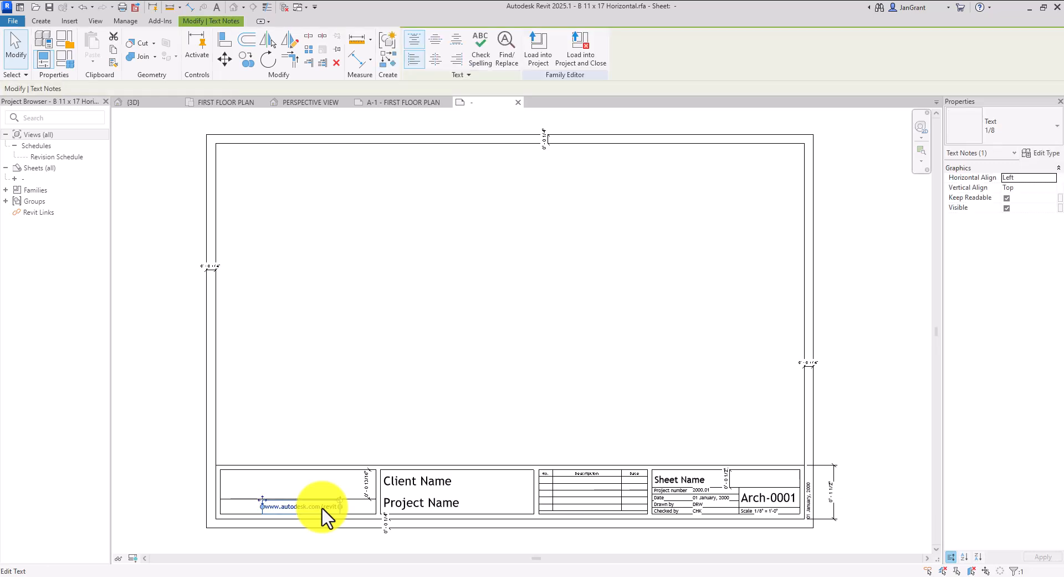
key("Delete")
key("Delete")
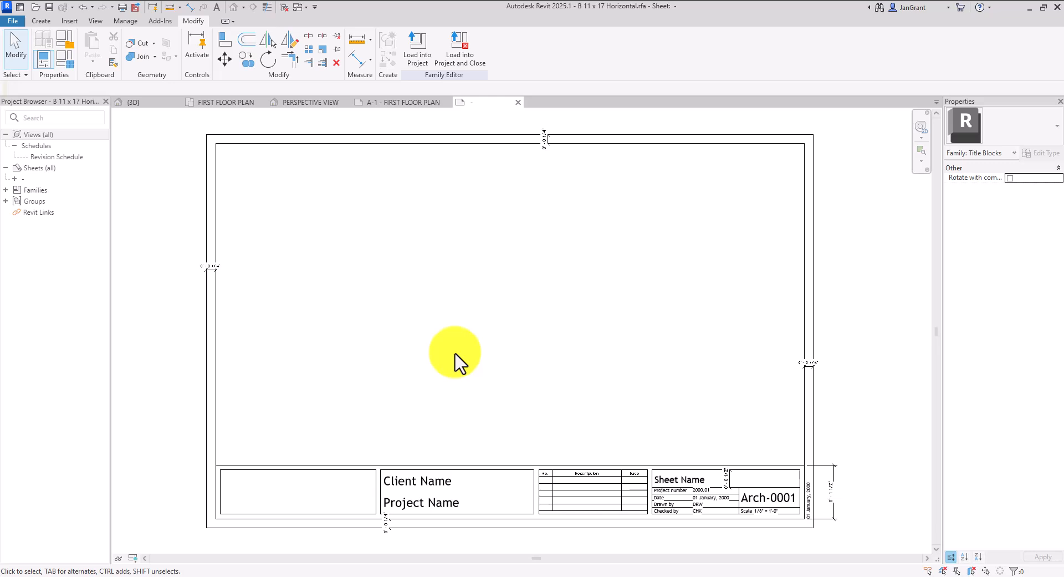
Open Save As > Family for the B 11 x 17 Horizontal titleblock in the 0000 2024 Fall folder
left_click(69, 21)
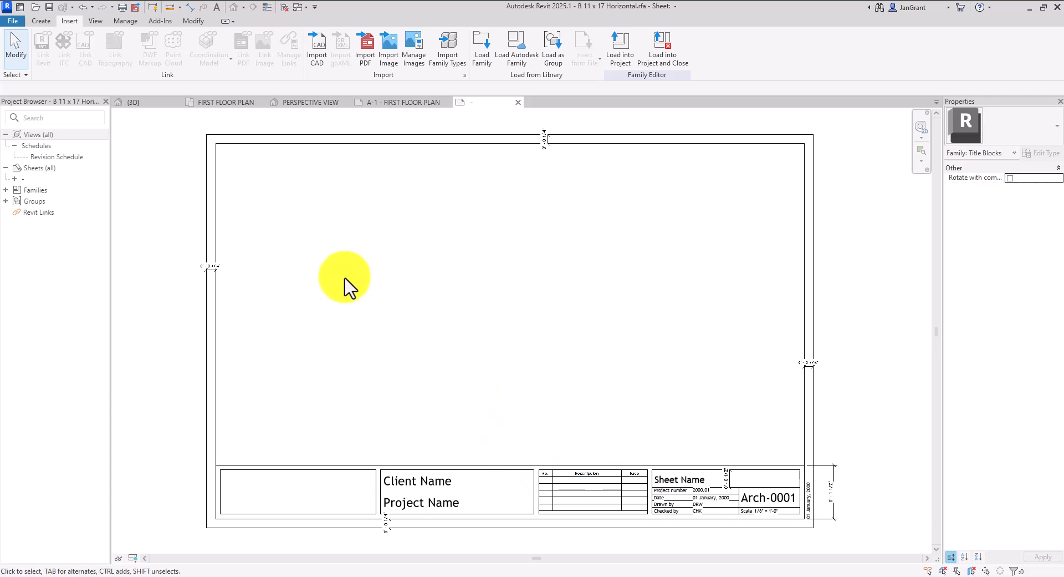
left_click(14, 21)
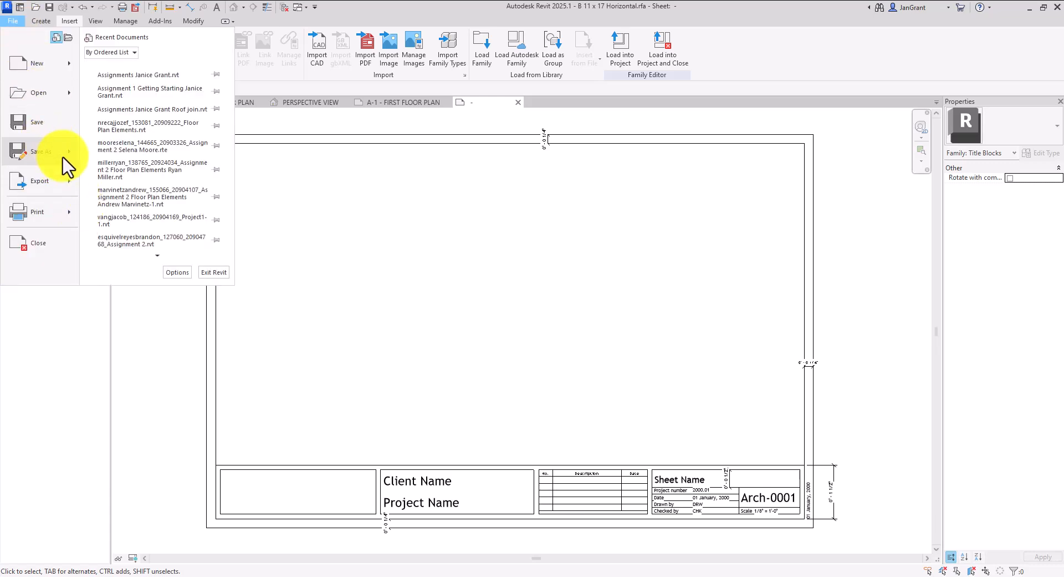
mouse_move(63, 158)
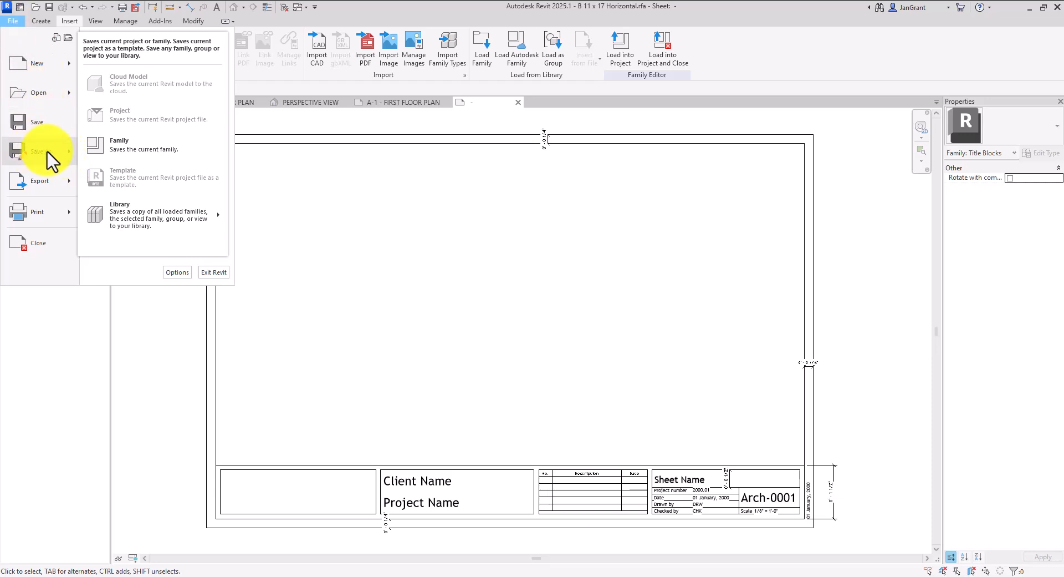
left_click(165, 149)
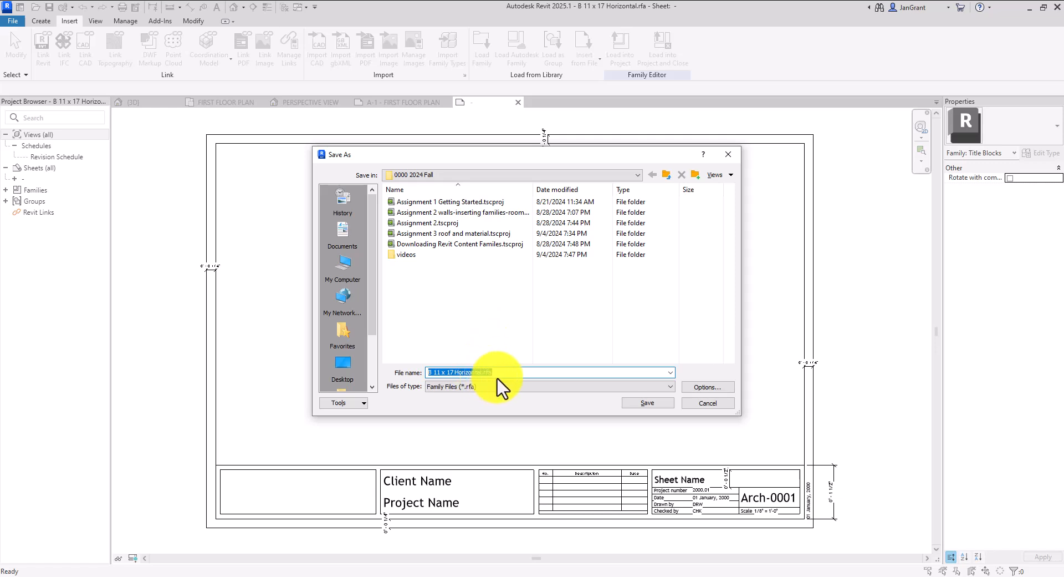
Rename the titleblock file to MY TITLEBLOCK 11 x 17 Horizontal.rfa and save it
left_click(429, 372)
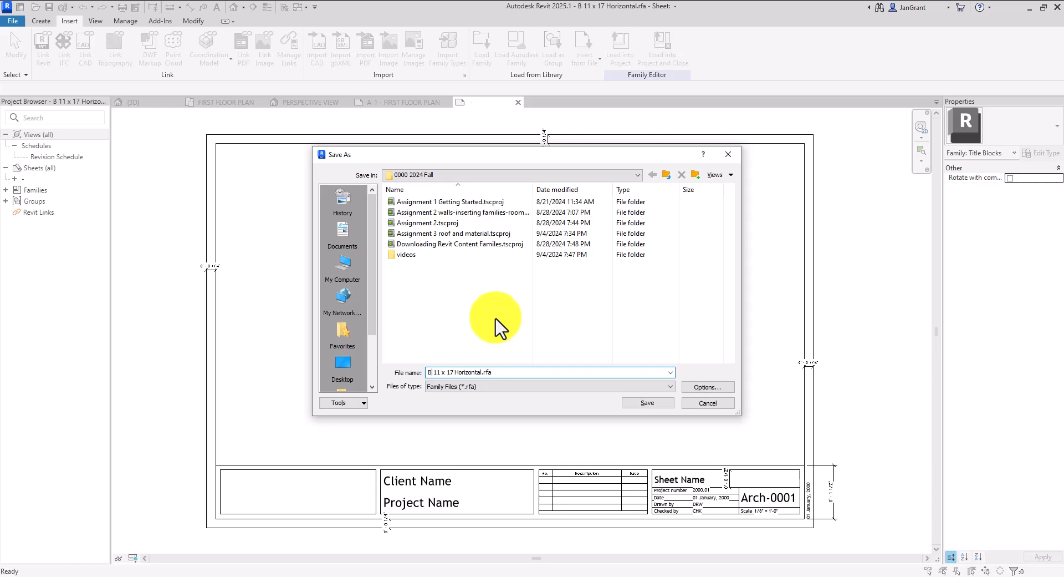
key("BackSpace")
type("MY IT")
key("BackSpace")
key("BackSpace")
type("TITLEBLOCK")
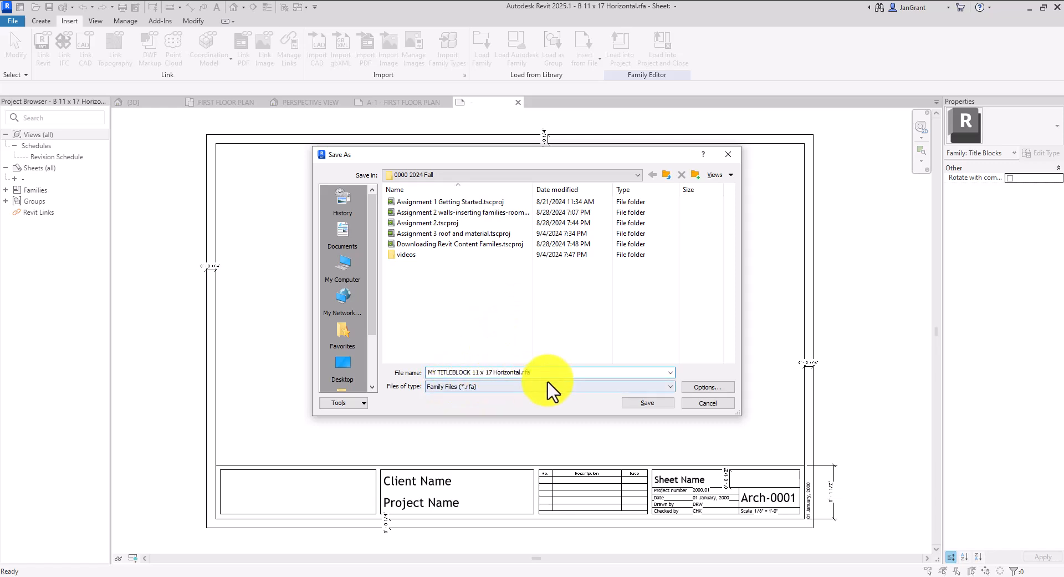
left_click(655, 403)
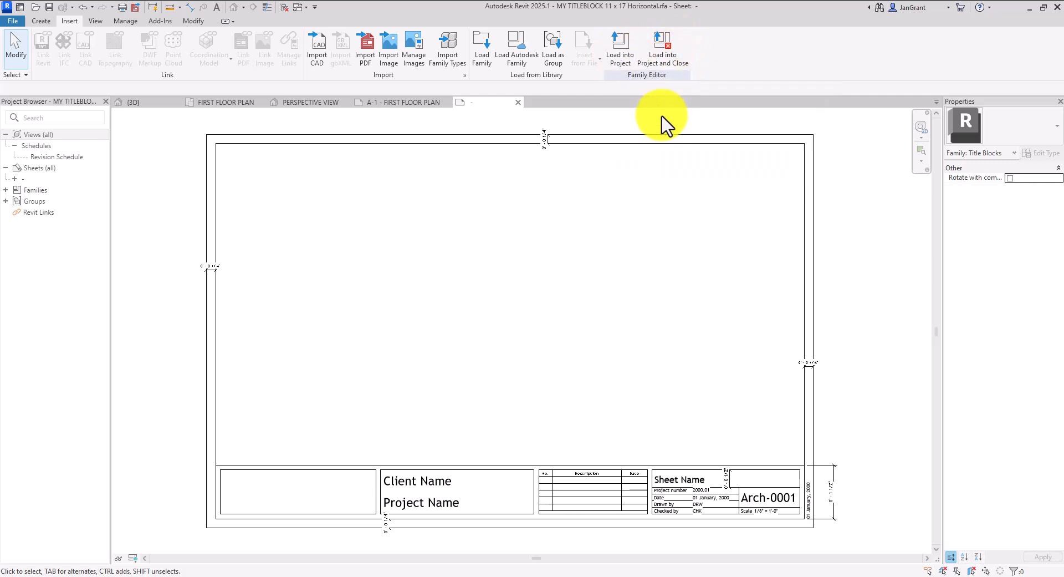
Load the custom titleblock into the project, close the family, and dismiss the warning
left_click(670, 56)
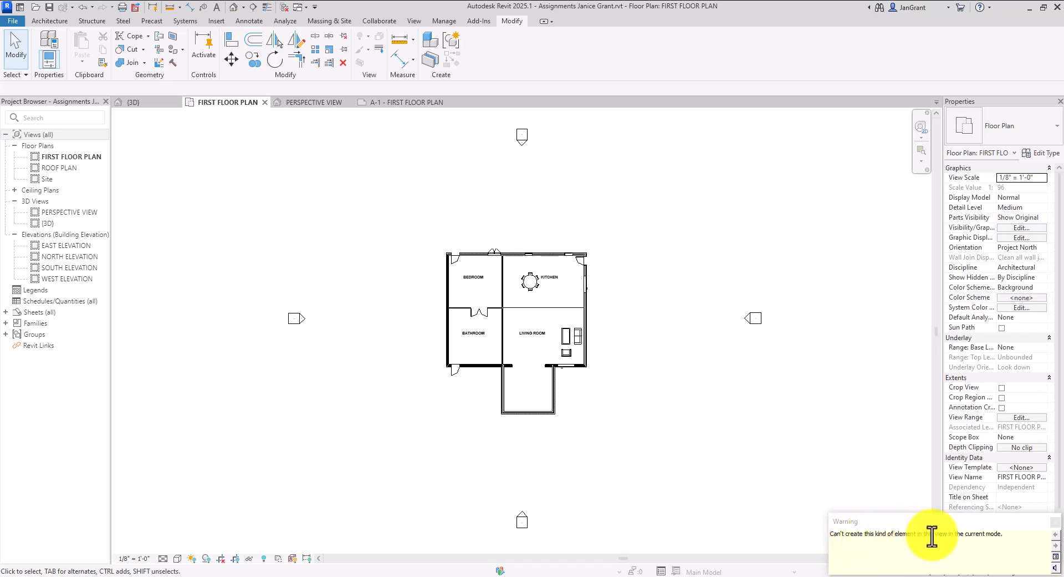
left_click(1055, 523)
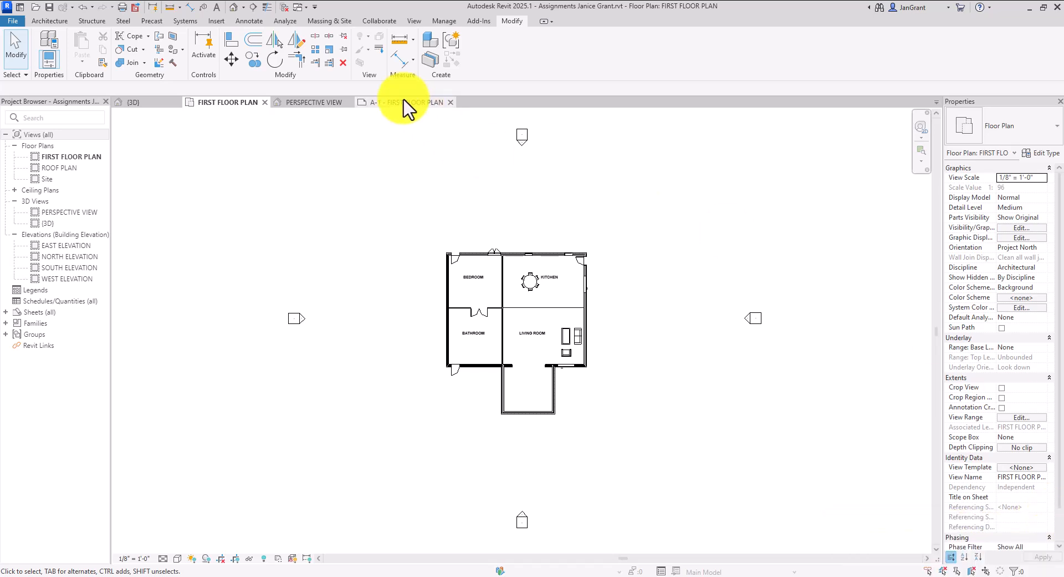
Add a new sheet under Sheets (all) using the MY TITLEBLOCK 11 x 17 Horizontal titleblock
left_click(40, 313)
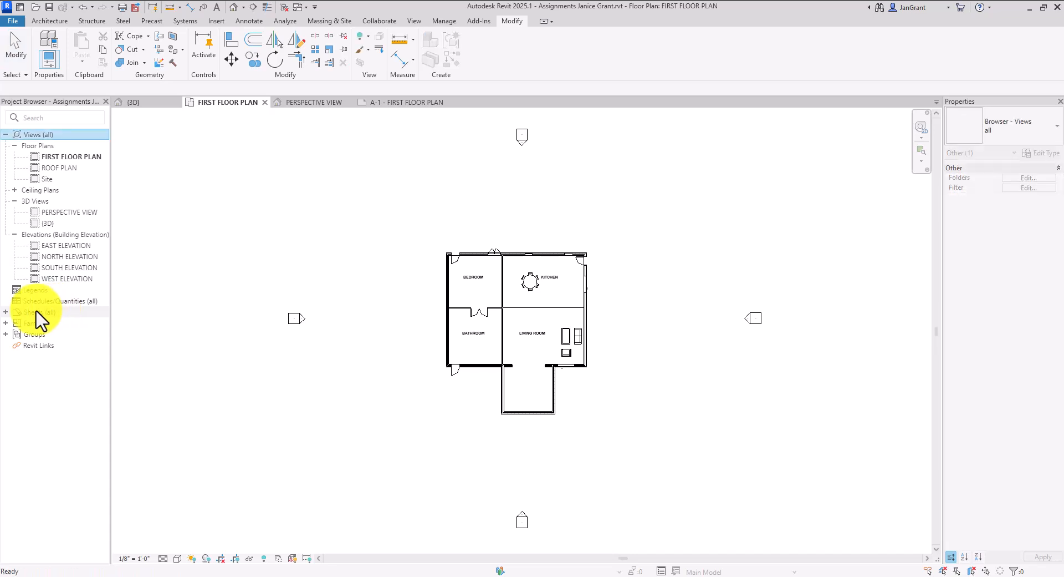
right_click(44, 314)
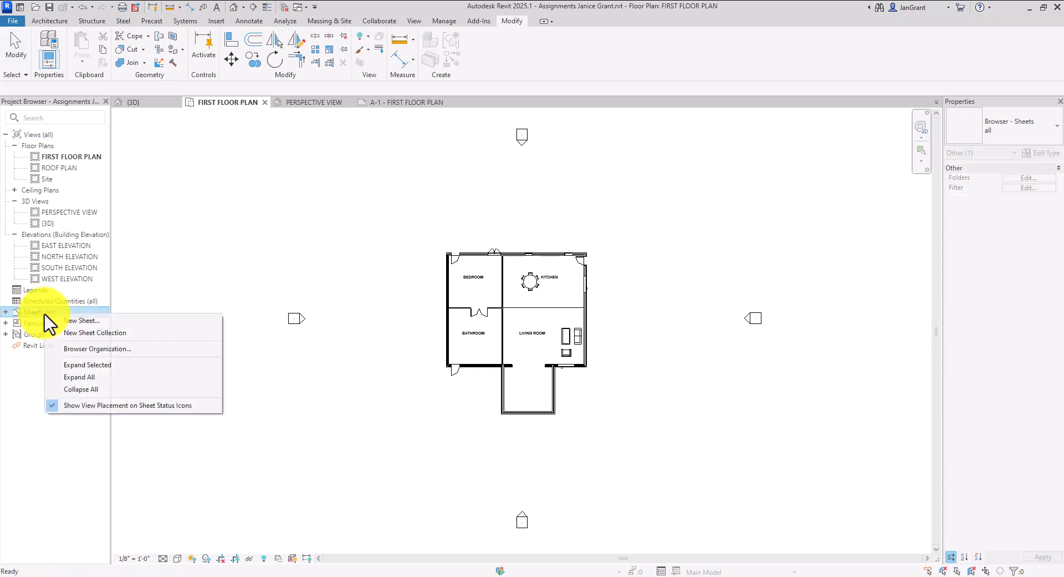
left_click(94, 322)
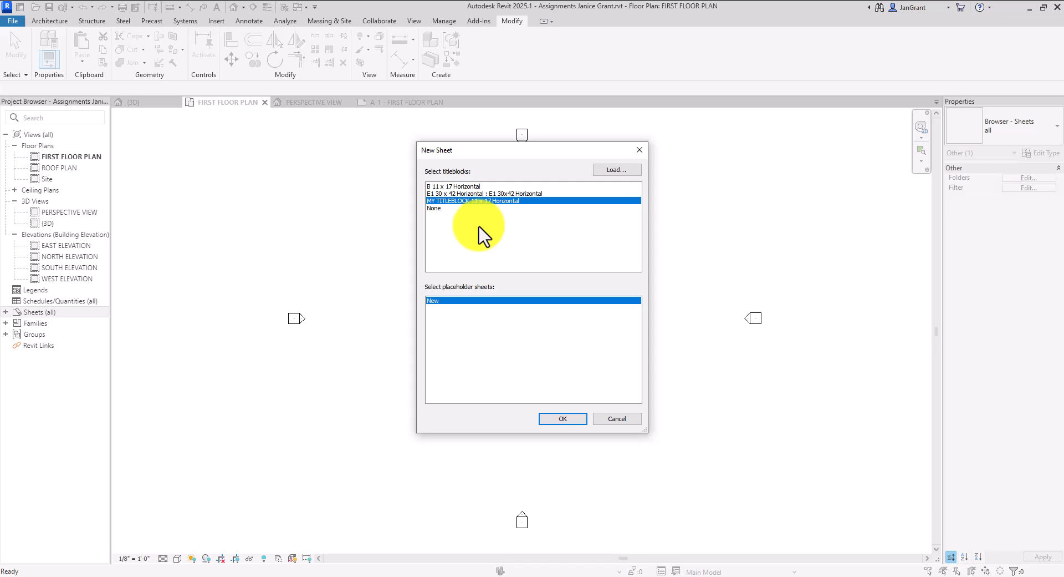
left_click(571, 422)
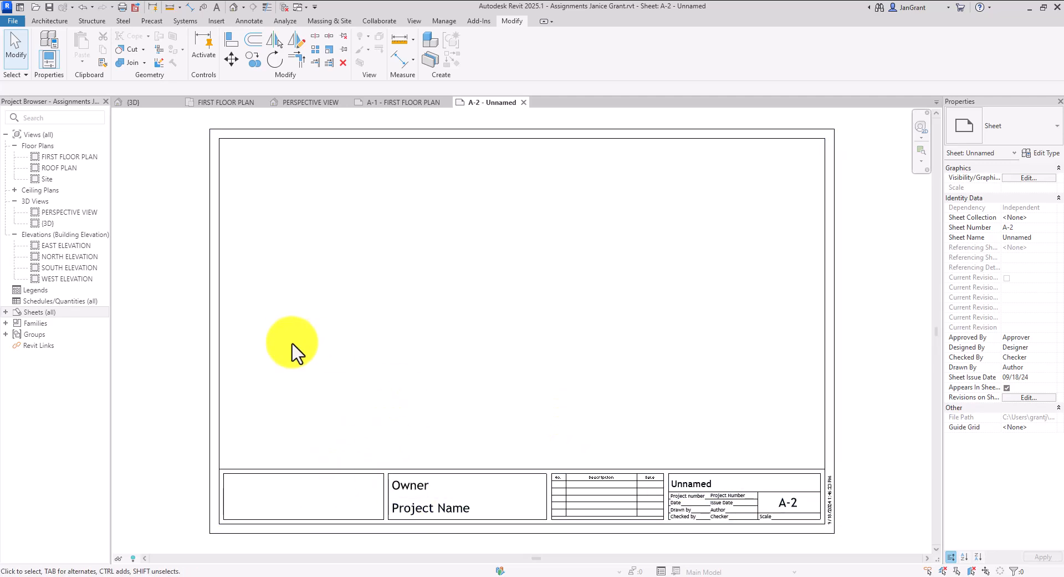
Expand Sheets (all) and delete the old A-1 - FIRST FLOOR PLAN sheet
double_click(5, 312)
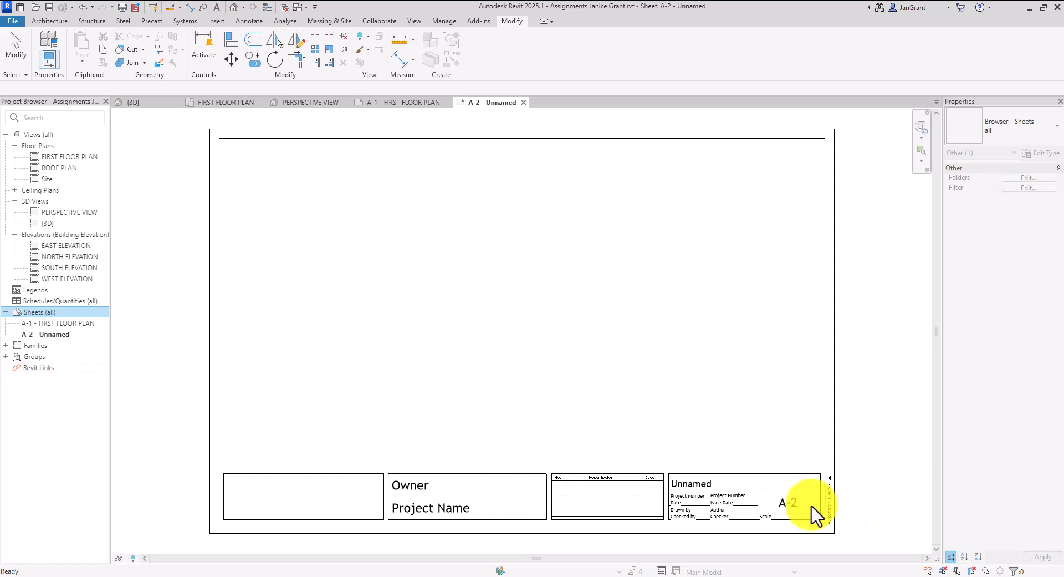
left_click(70, 323)
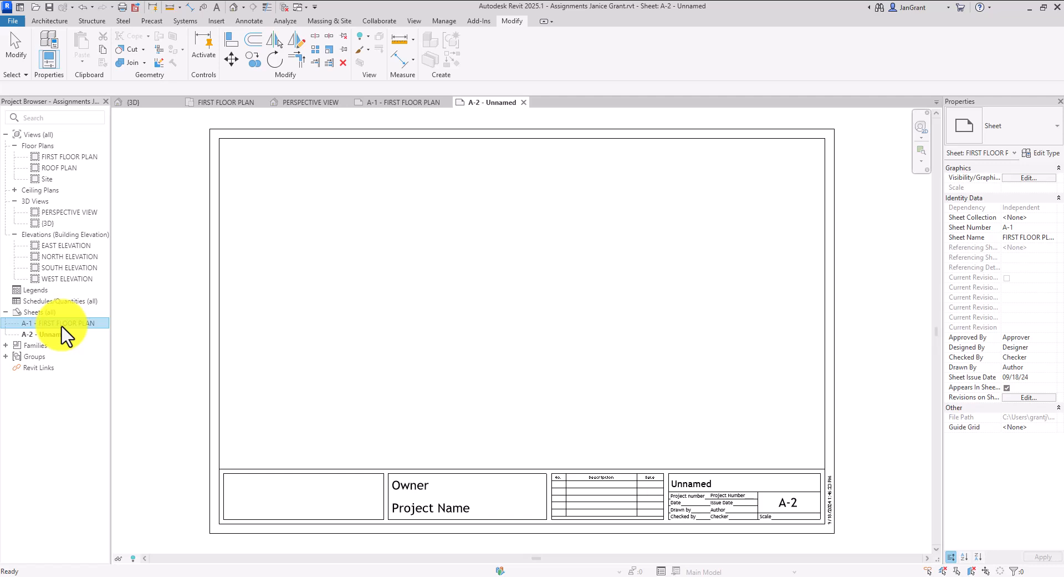
key("Delete")
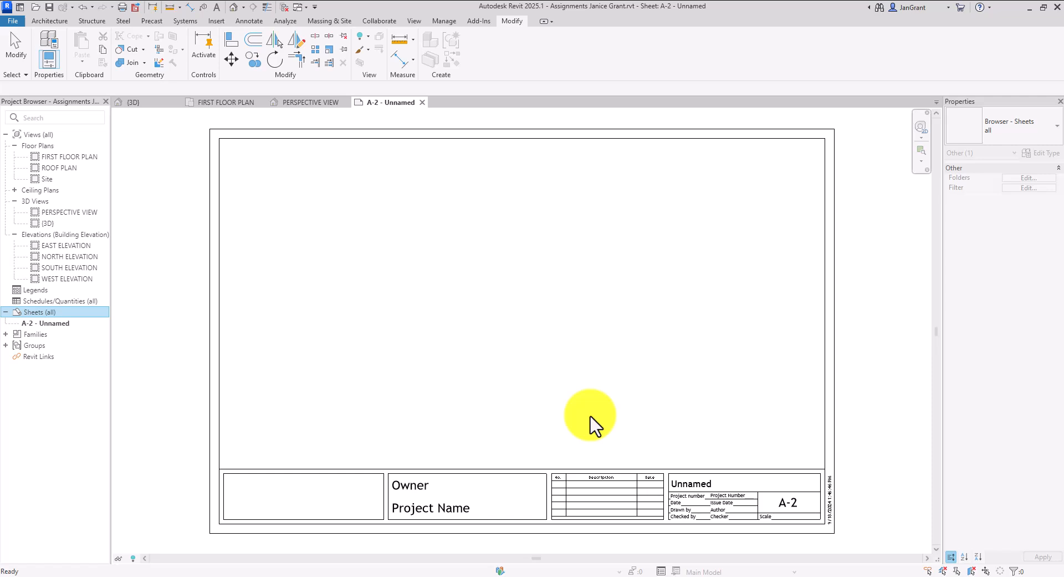
Change the sheet number to A-1 and the sheet name to FIRST FLOOR PLAN
left_click(791, 503)
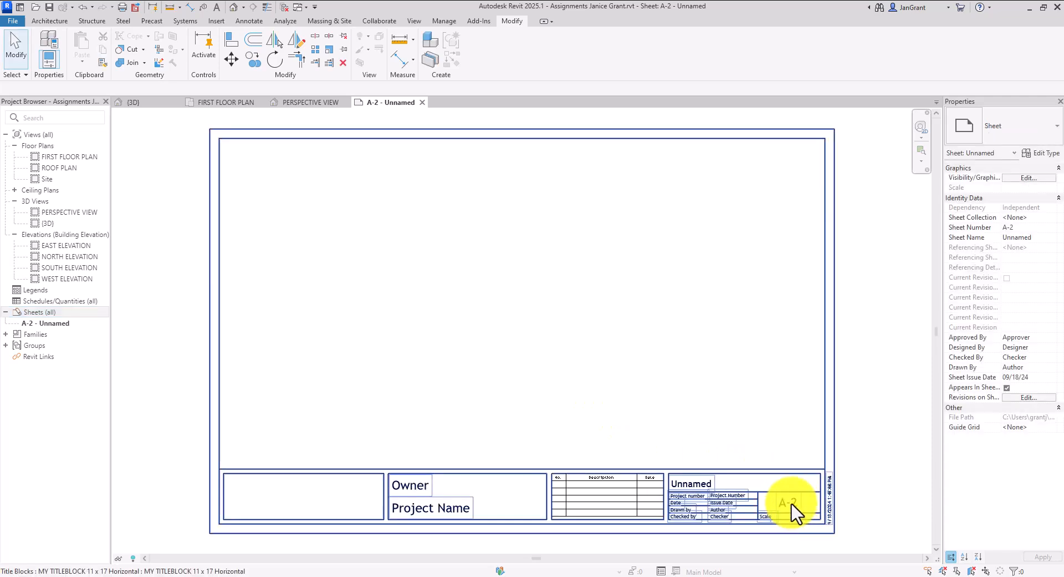
left_click(798, 506)
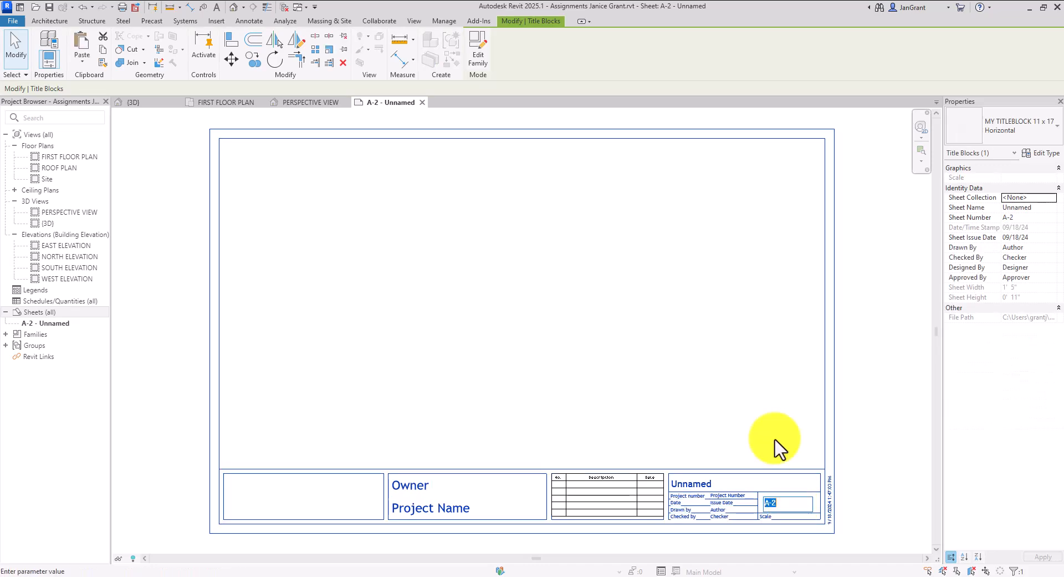
type("A")
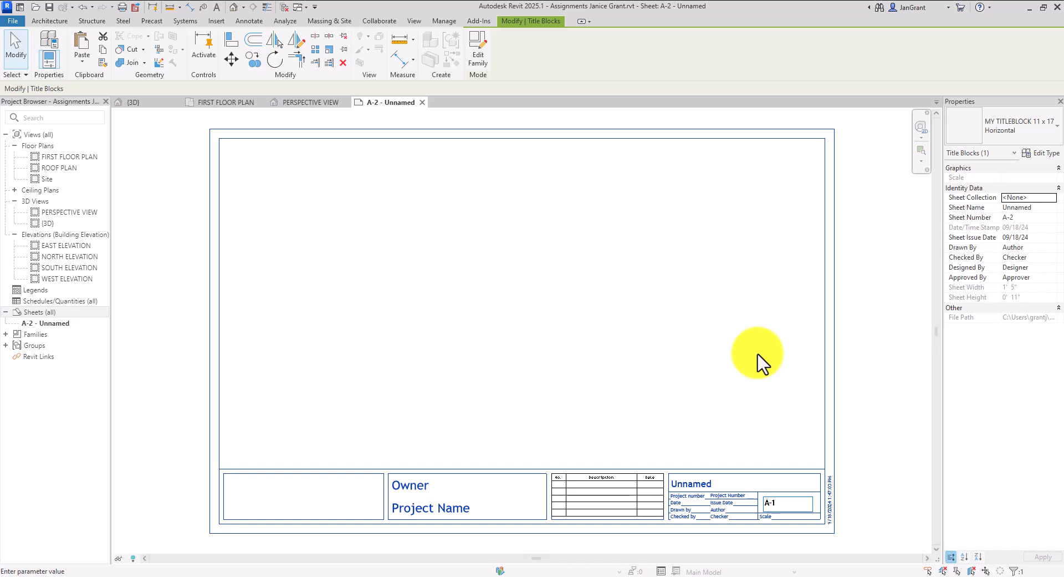
left_click(712, 499)
left_click(696, 483)
type("FIR")
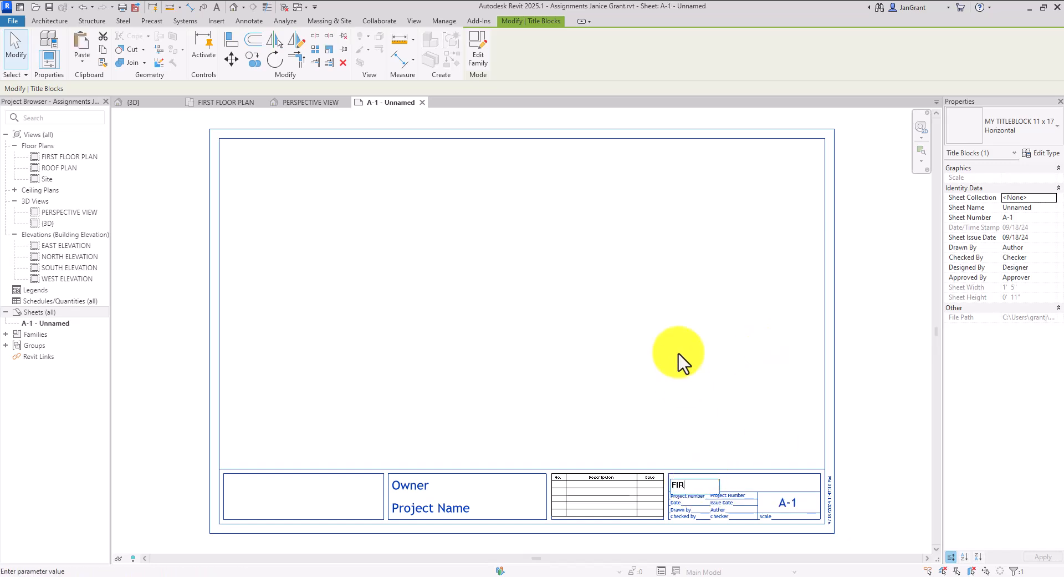
type("ST FLOOR PLAN")
key("Return")
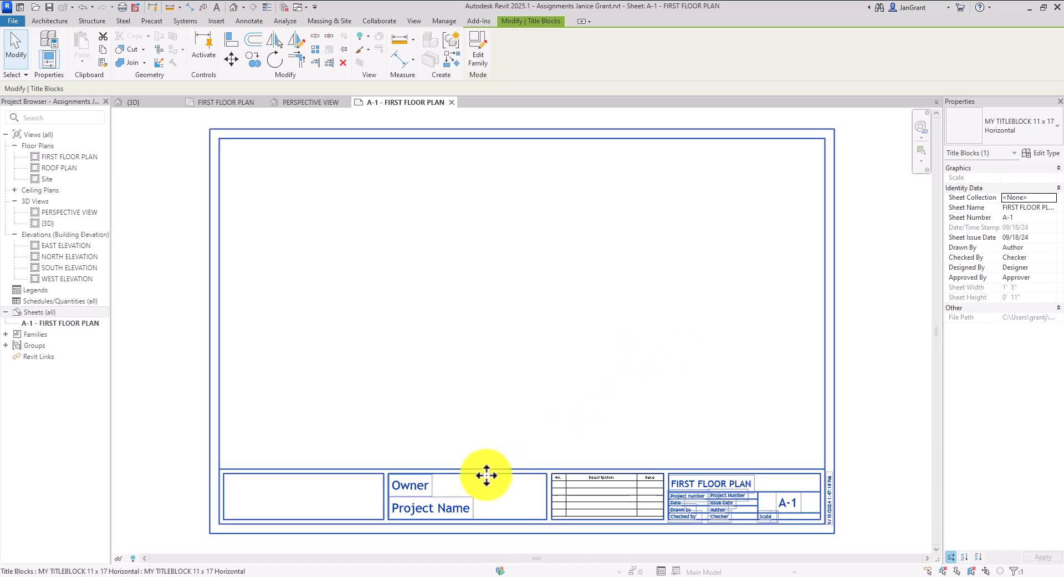
Fill in the owner's name and the project name RESIDENTIAL DESIGN in the title block
left_click(410, 486)
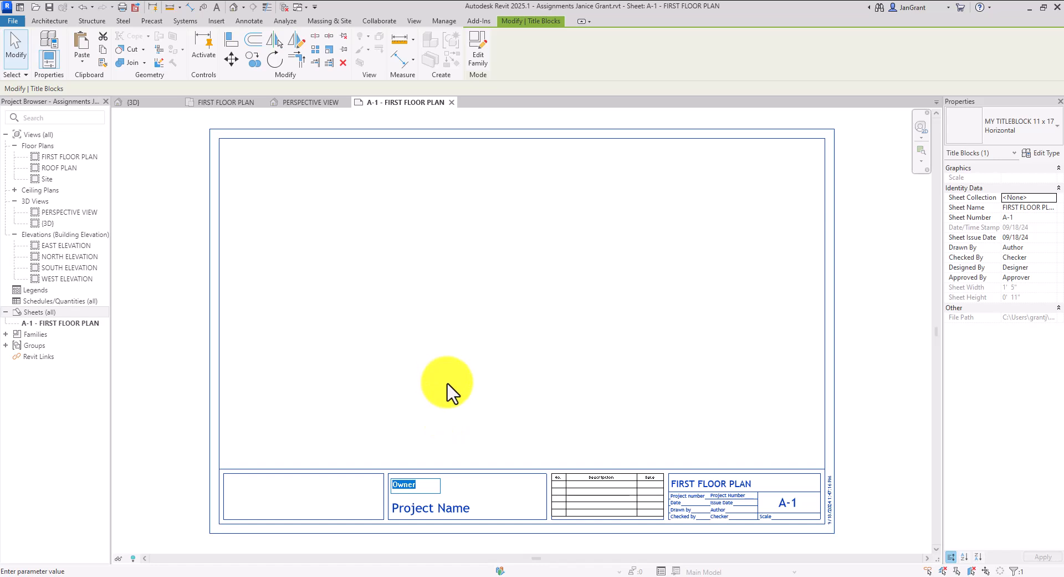
left_click(470, 518)
left_click(466, 513)
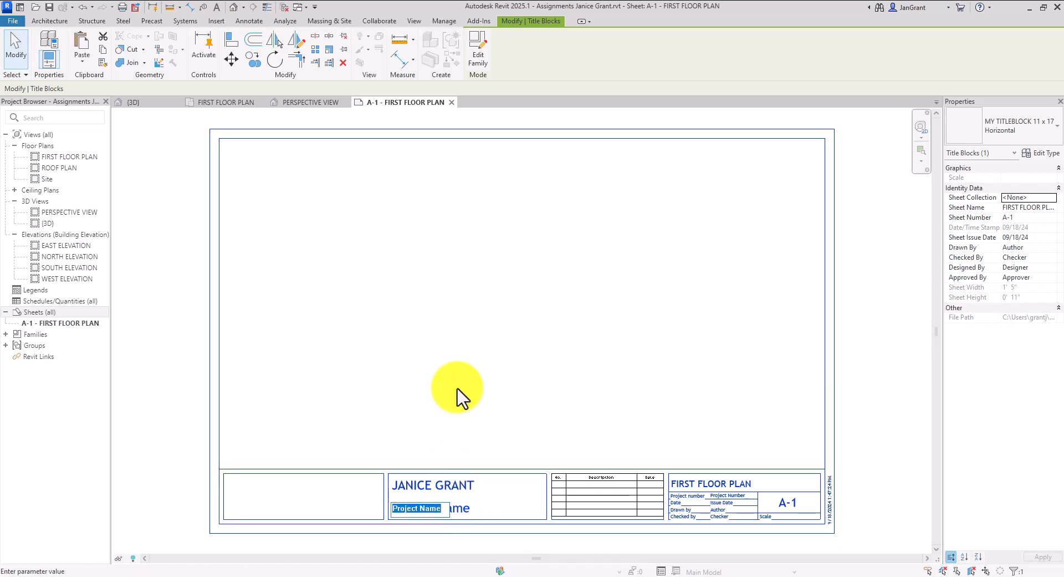
type("RESIDENT")
type("IAL")
type(" DESIGN")
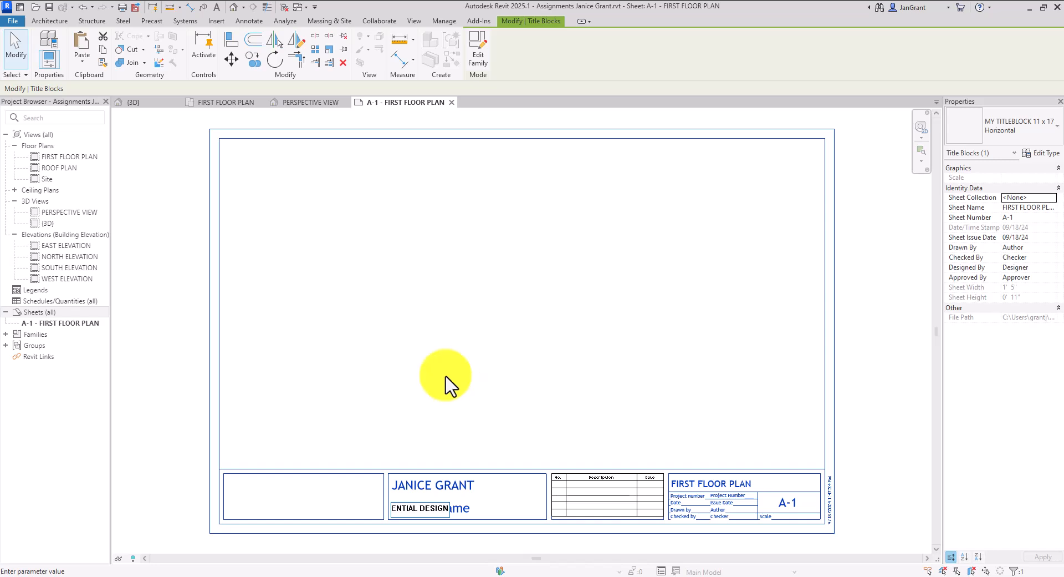
left_click(539, 433)
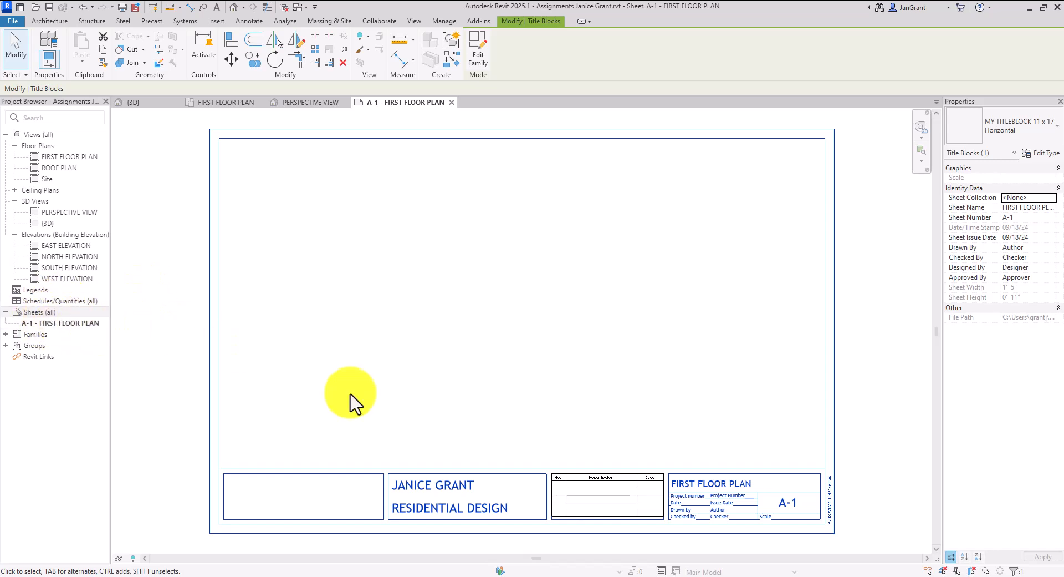
left_click(292, 360)
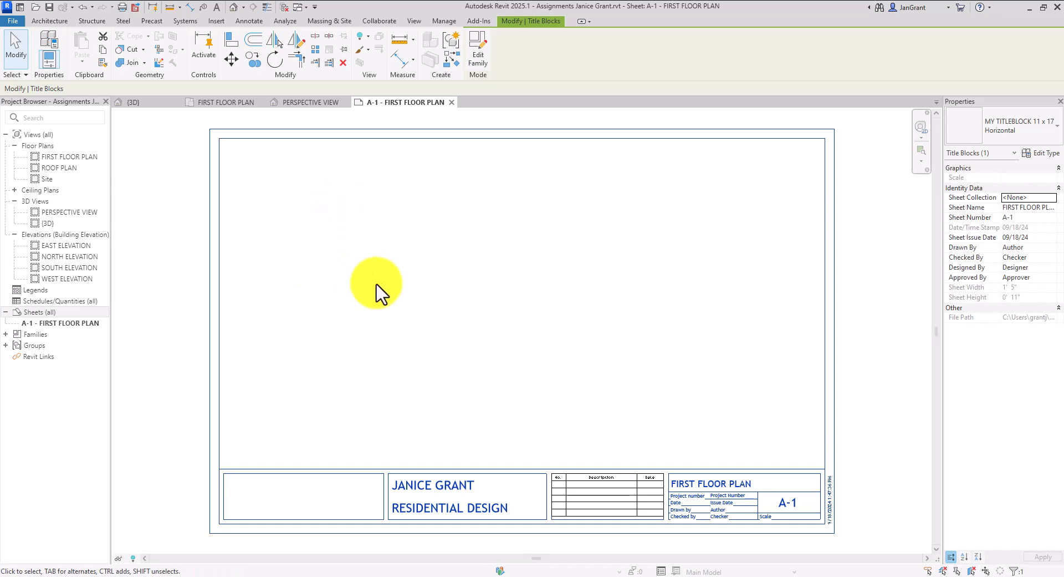
Drag the FIRST FLOOR PLAN view onto sheet A-1 and place the viewport inside the title block
left_click(389, 296)
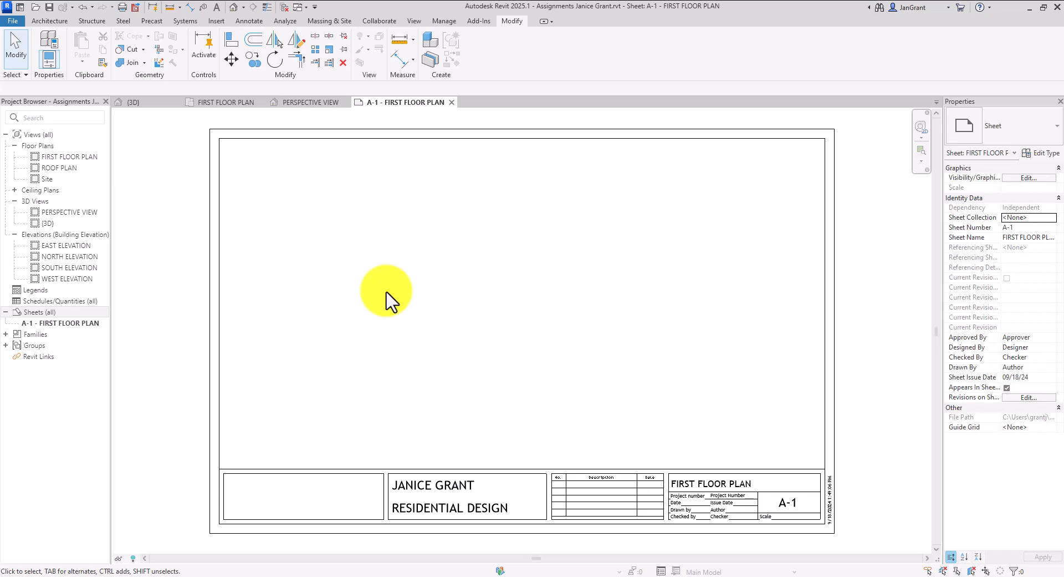
left_click(68, 159)
left_click(67, 159)
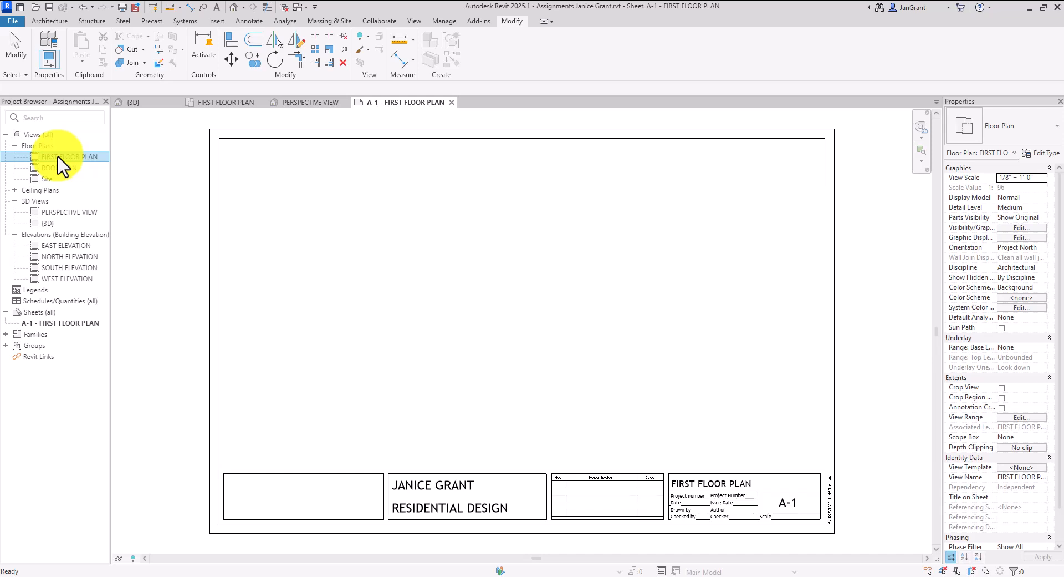
left_click_drag(58, 156, 608, 391)
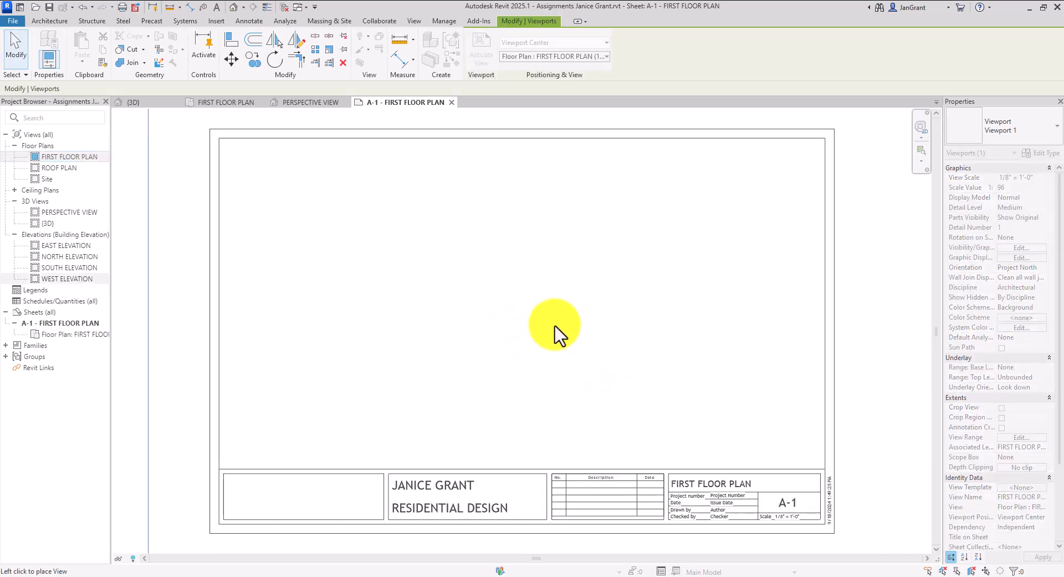
left_click(519, 324)
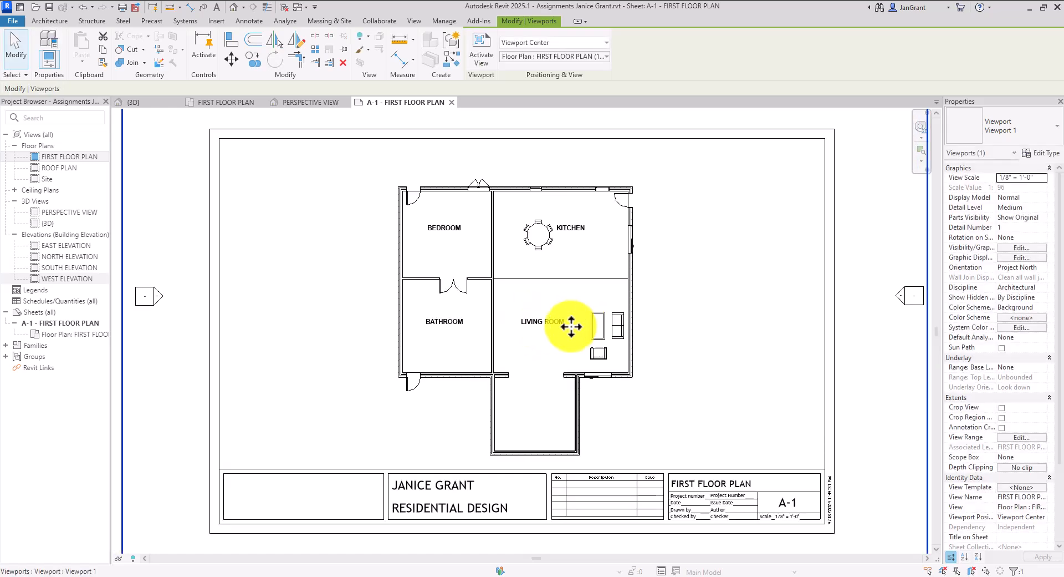
Zoom out and double-click the FIRST FLOOR PLAN viewport to activate it
scroll(543, 330, "down", 3)
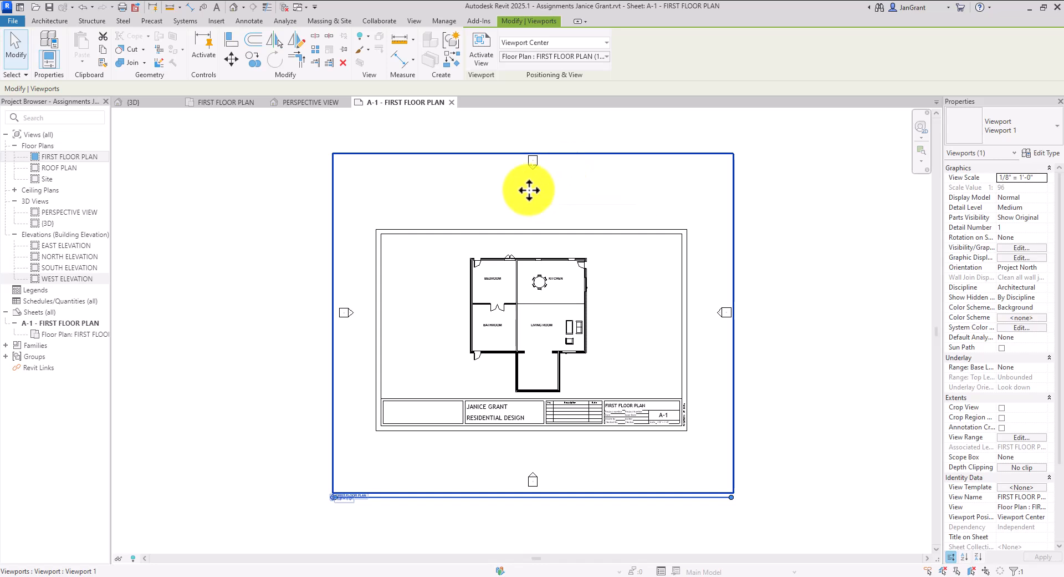
double_click(499, 182)
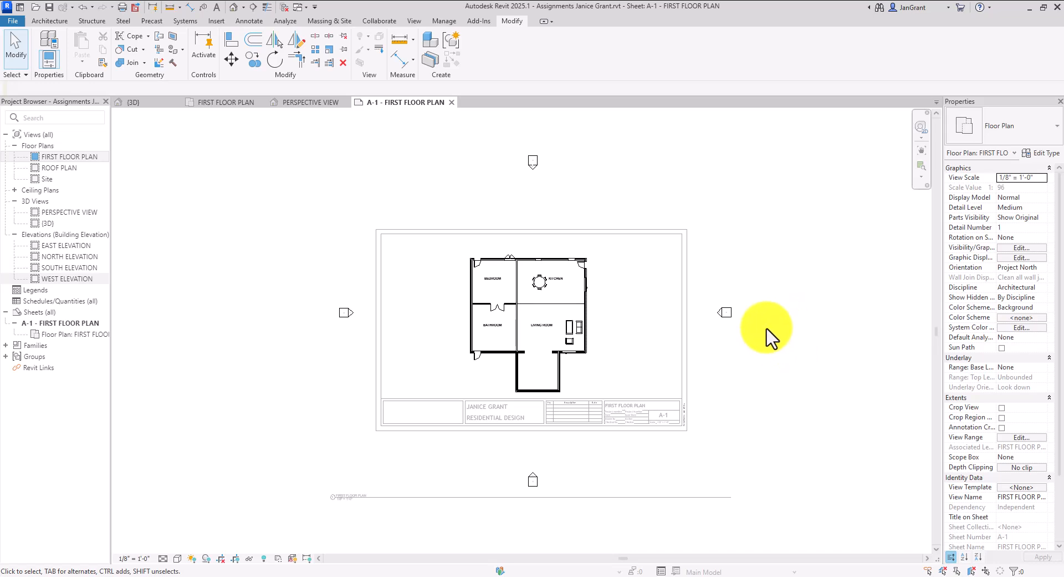
Select the west elevation marker and bring up its Hide in View submenu
left_click(345, 314)
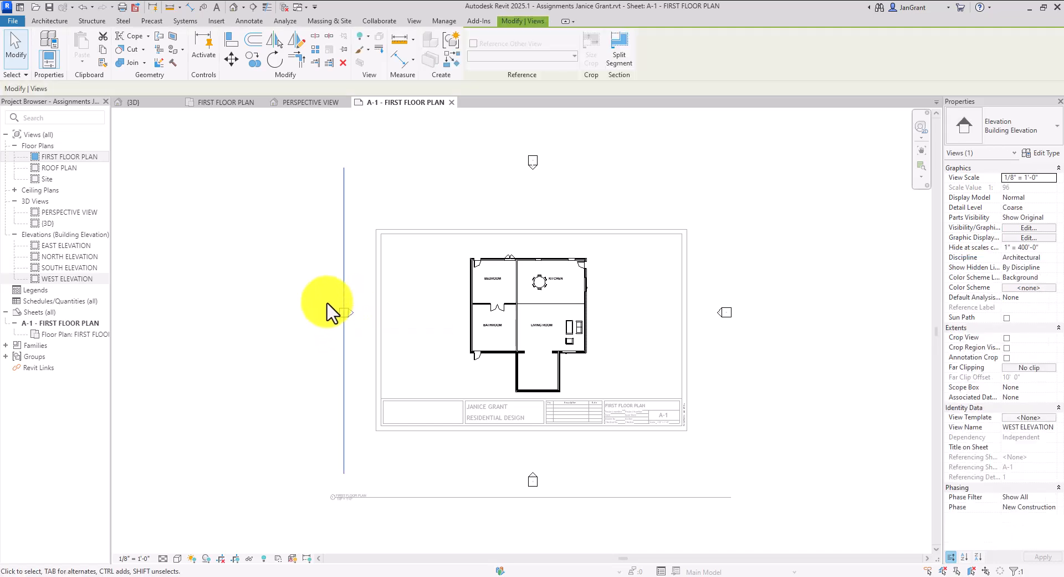
right_click(355, 268)
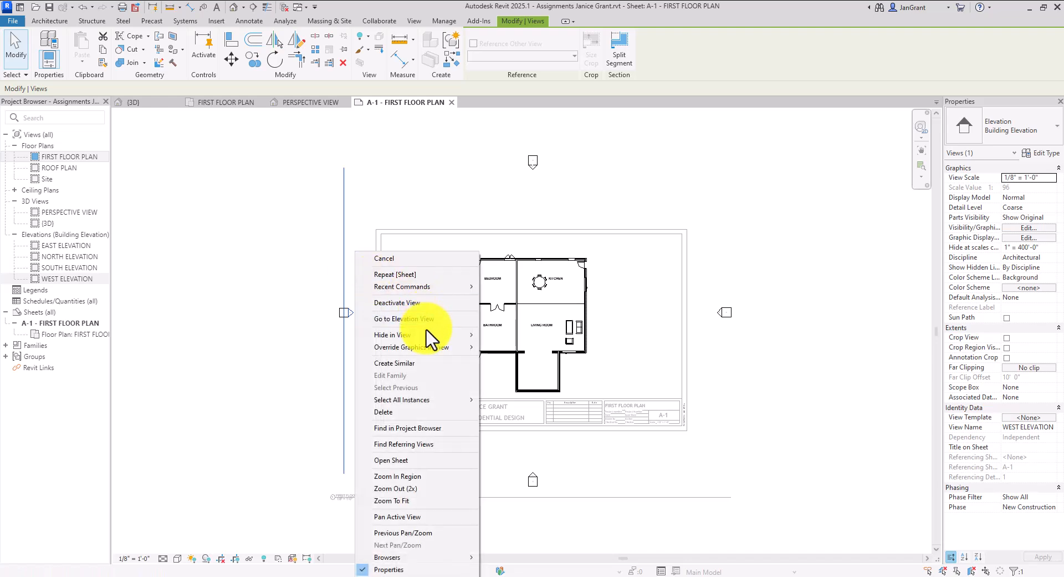
mouse_move(426, 336)
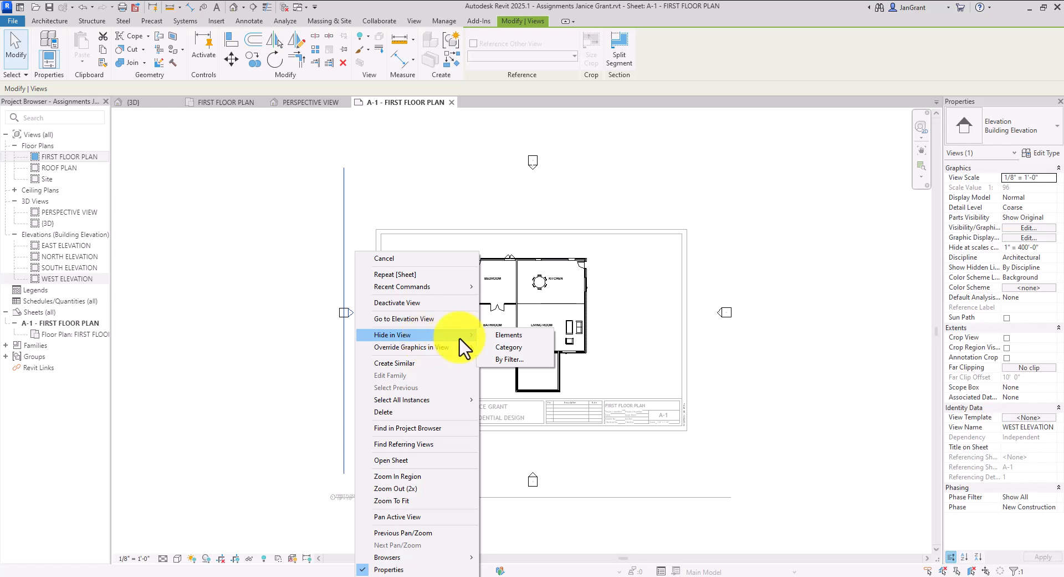
Hide the elevation marker category in the floor plan view
left_click(532, 348)
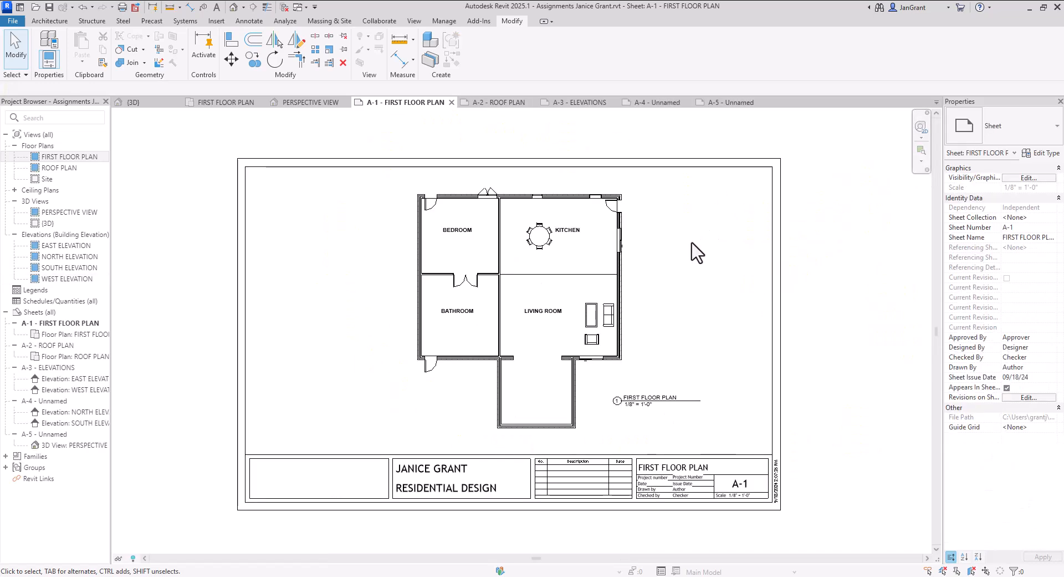
scroll(677, 272, "down", 1)
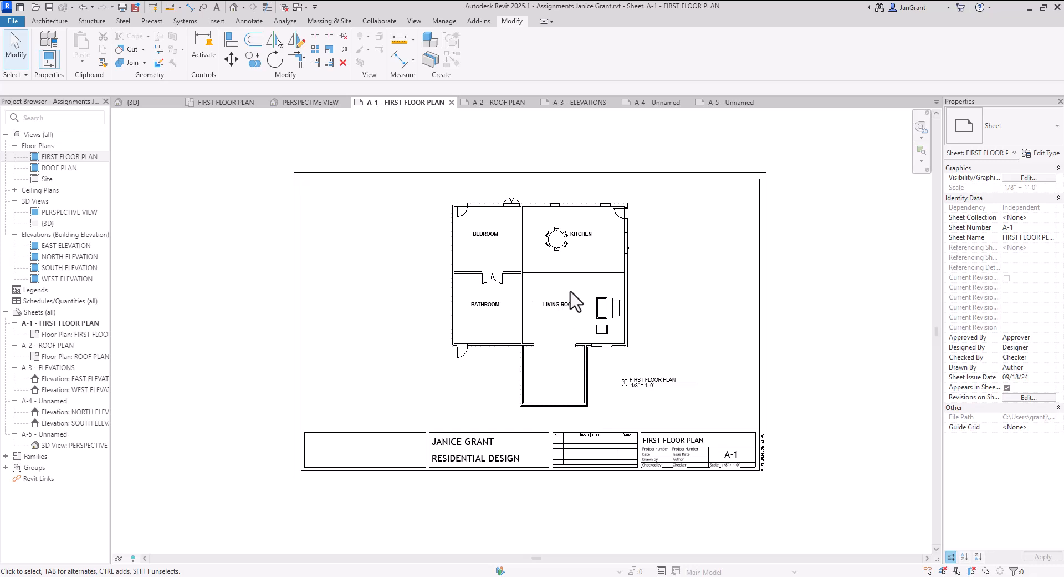
scroll(560, 300, "down", 2)
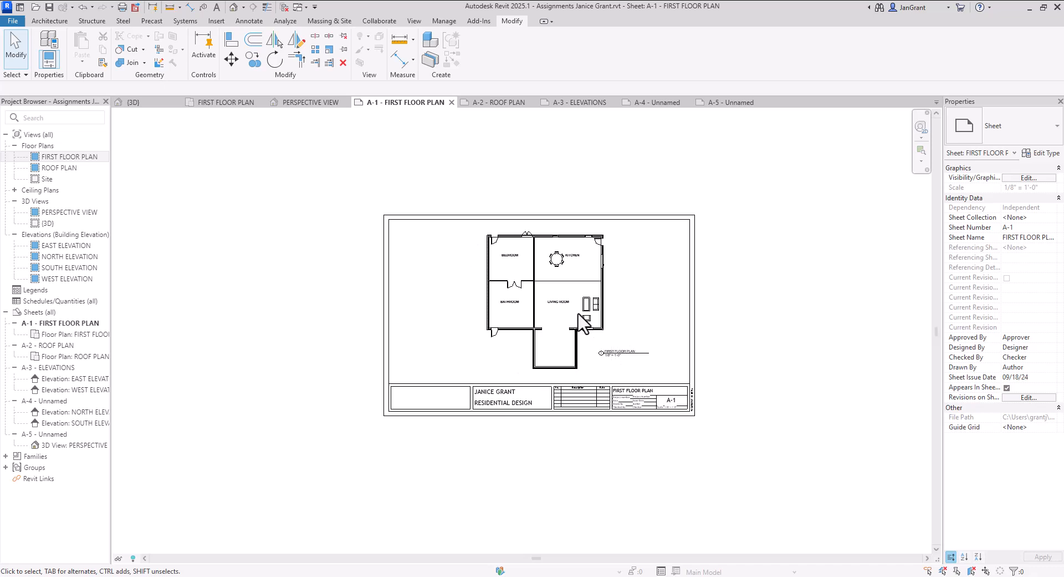
Try 1/4" and 1/16" scales on the floor plan, then settle on 1/8" = 1'-0"
double_click(505, 298)
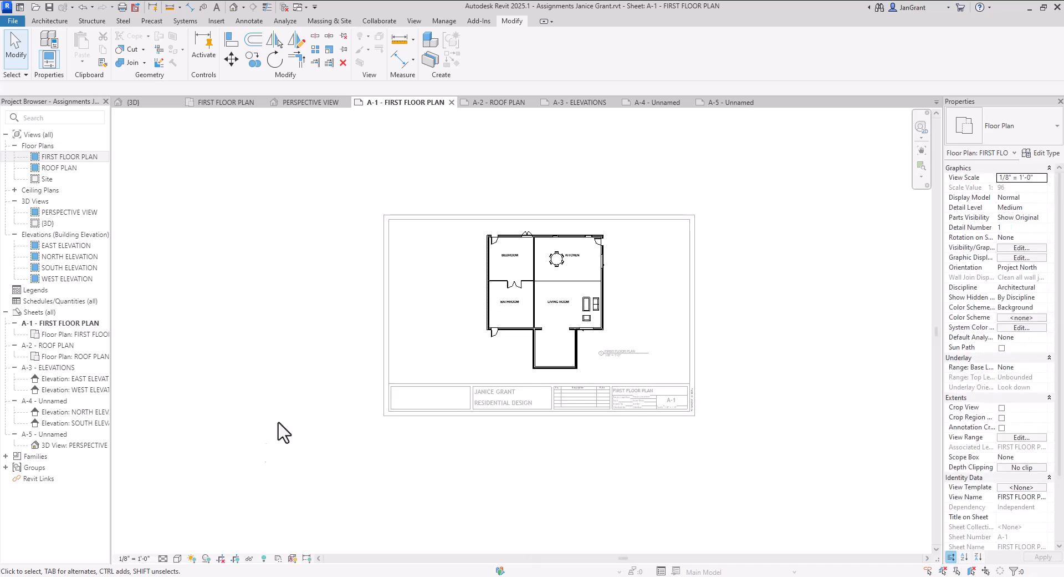
left_click(136, 558)
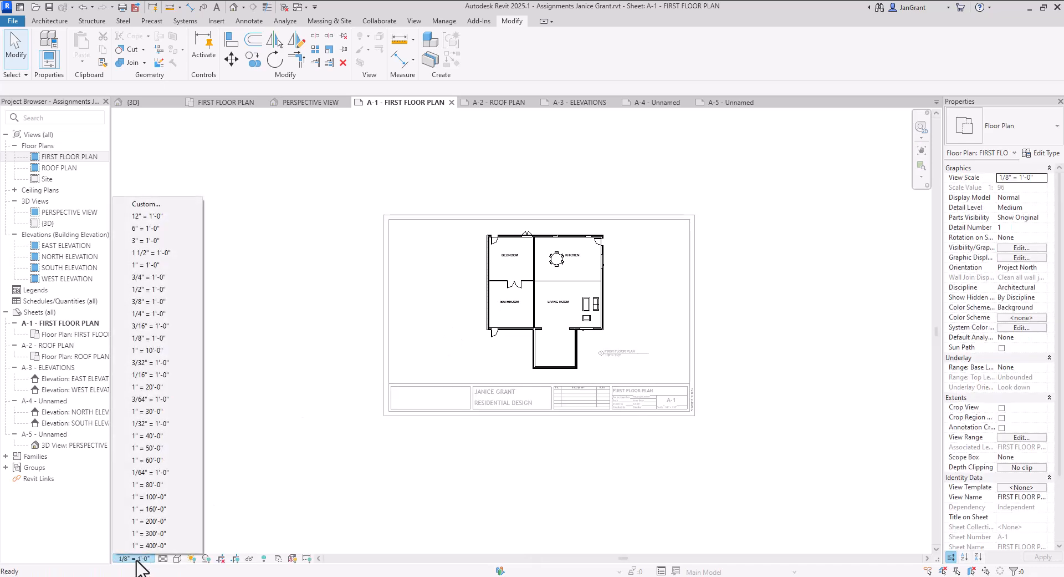
left_click(177, 315)
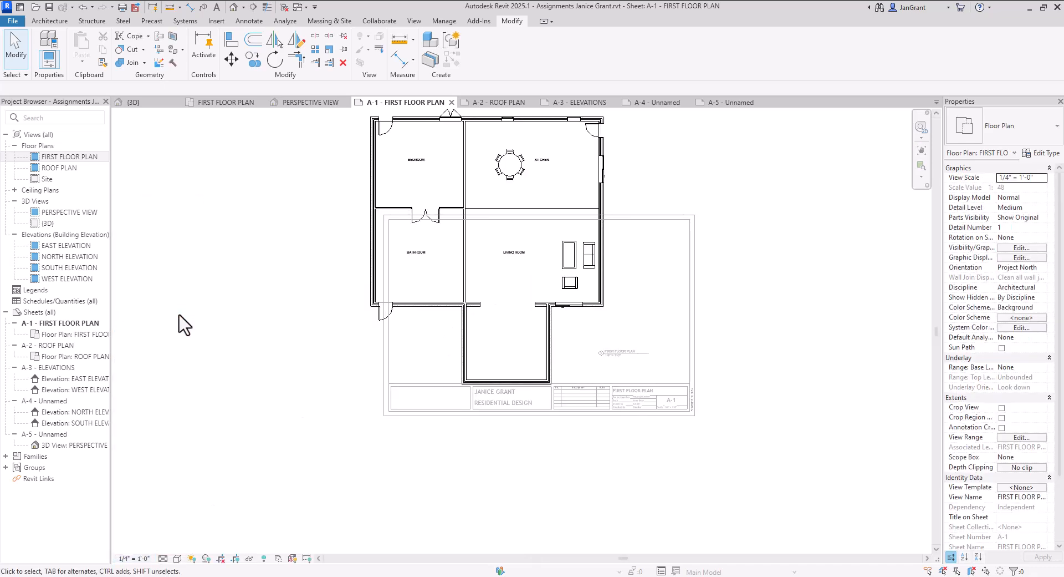
left_click(140, 559)
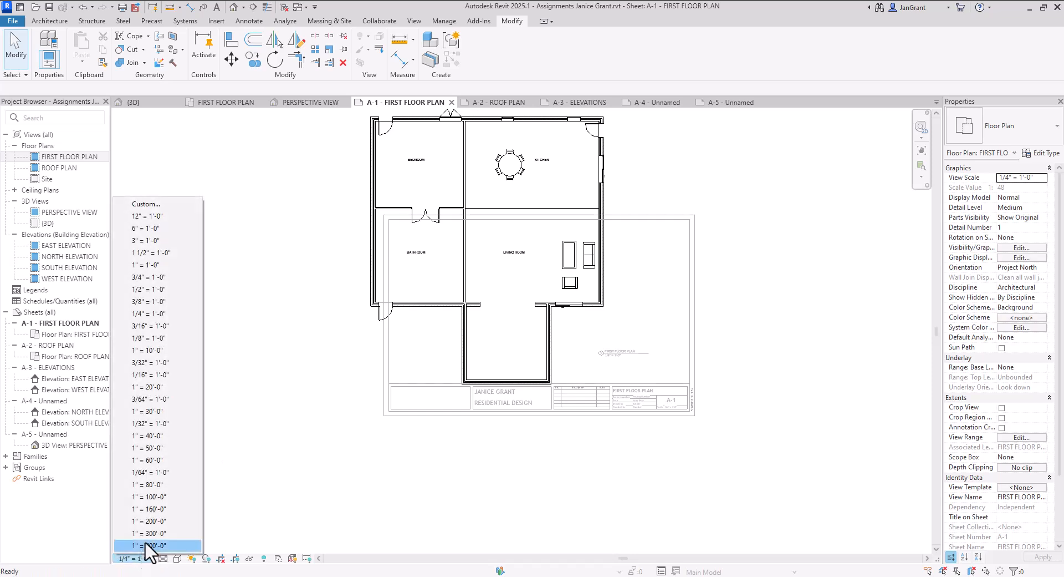
left_click(181, 375)
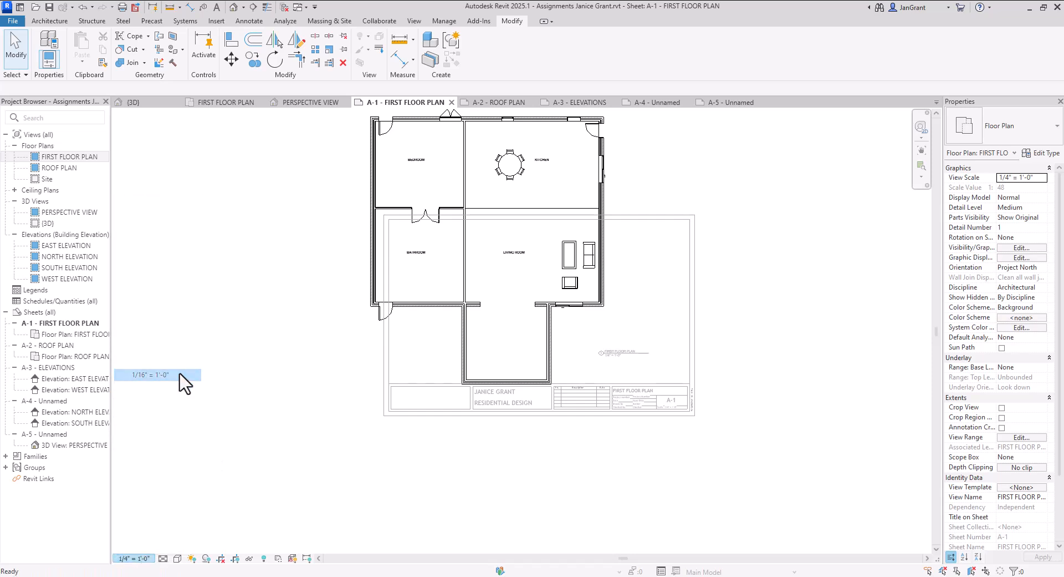
left_click(135, 559)
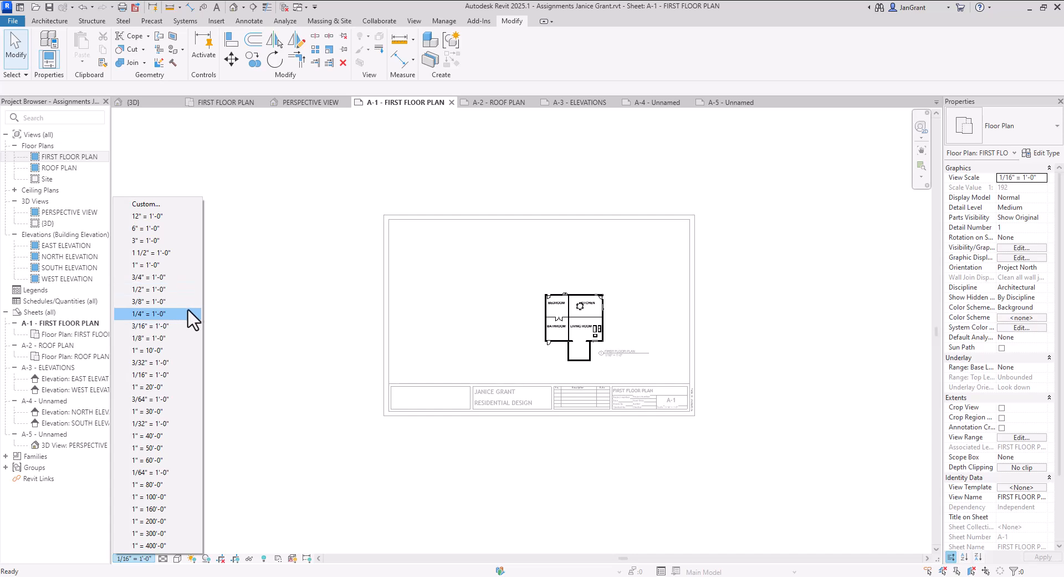
left_click(176, 345)
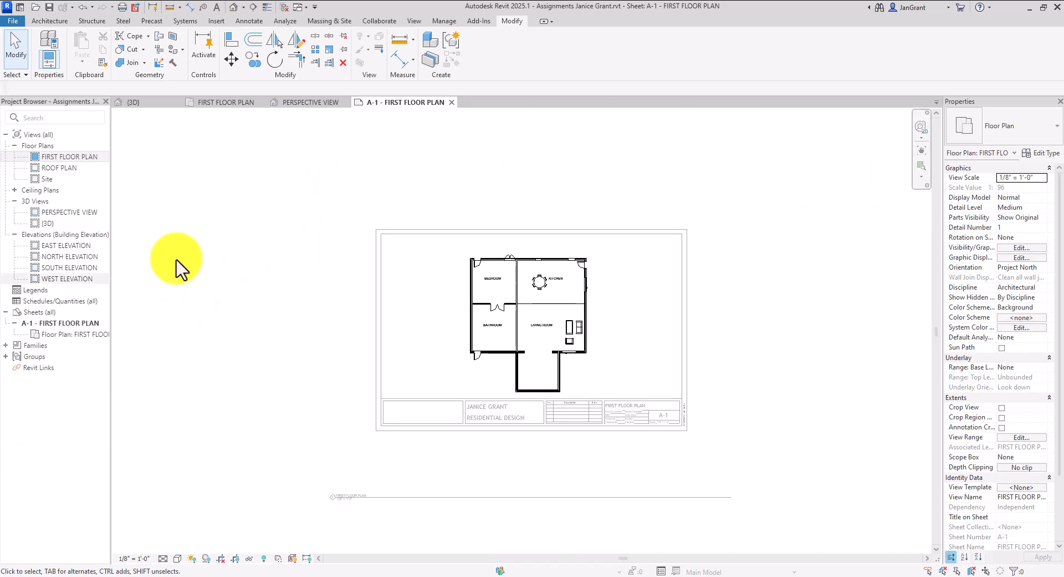
Move the FIRST FLOOR PLAN viewport so it is centred over the A-1 title block
double_click(167, 302)
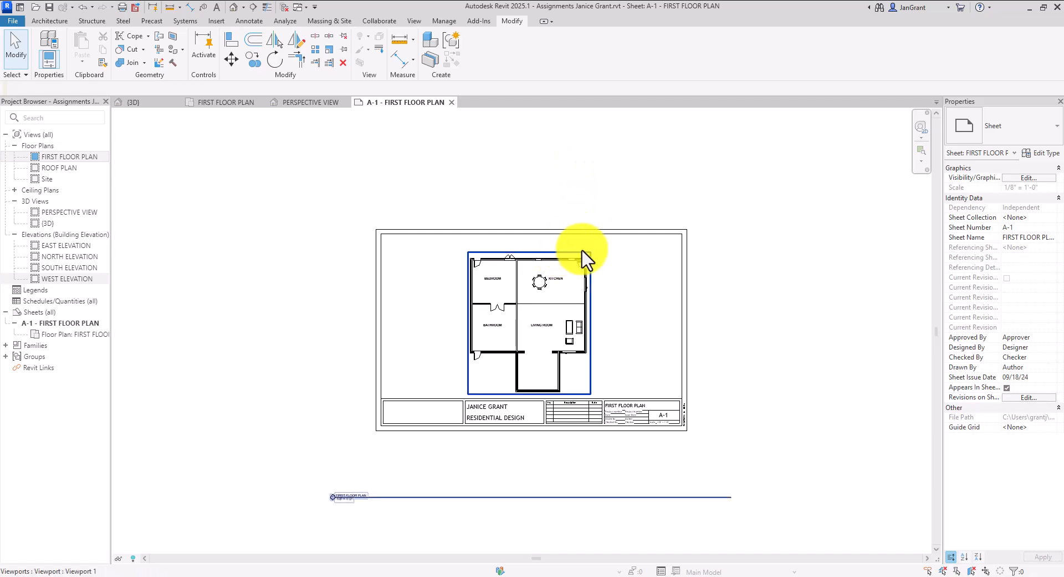
left_click(595, 383)
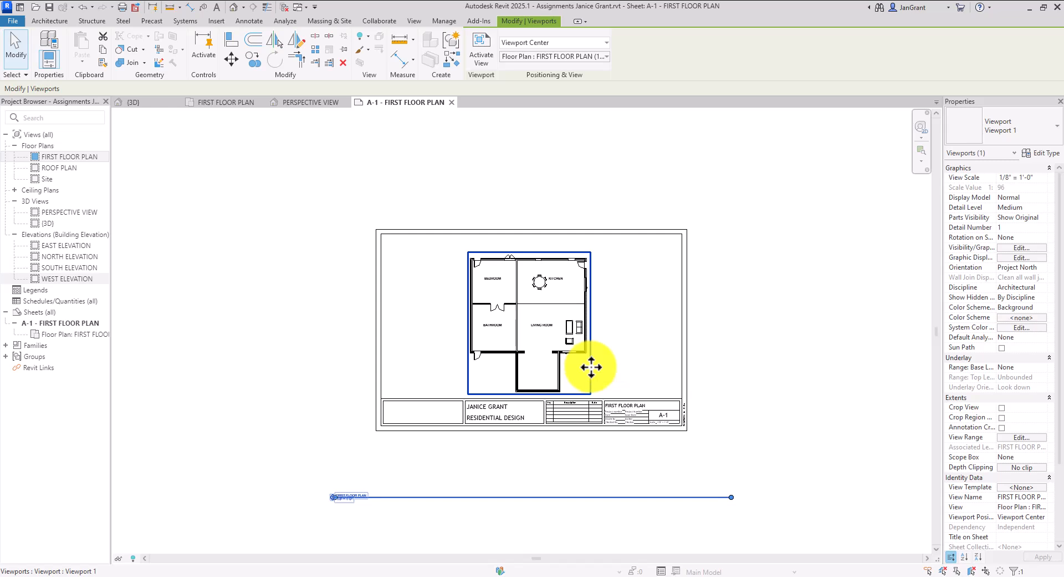
left_click_drag(592, 366, 374, 277)
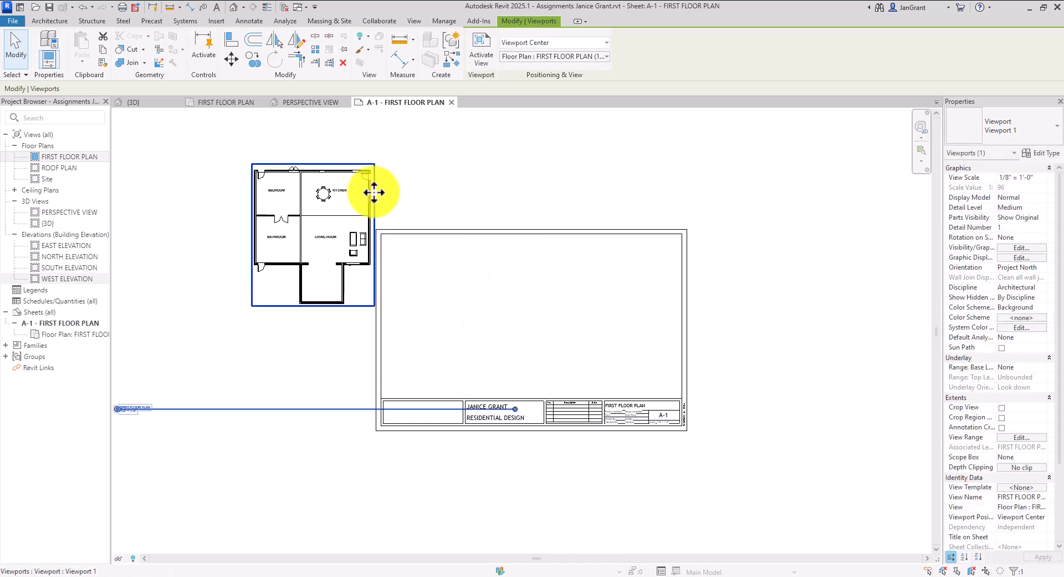
left_click_drag(373, 185, 611, 269)
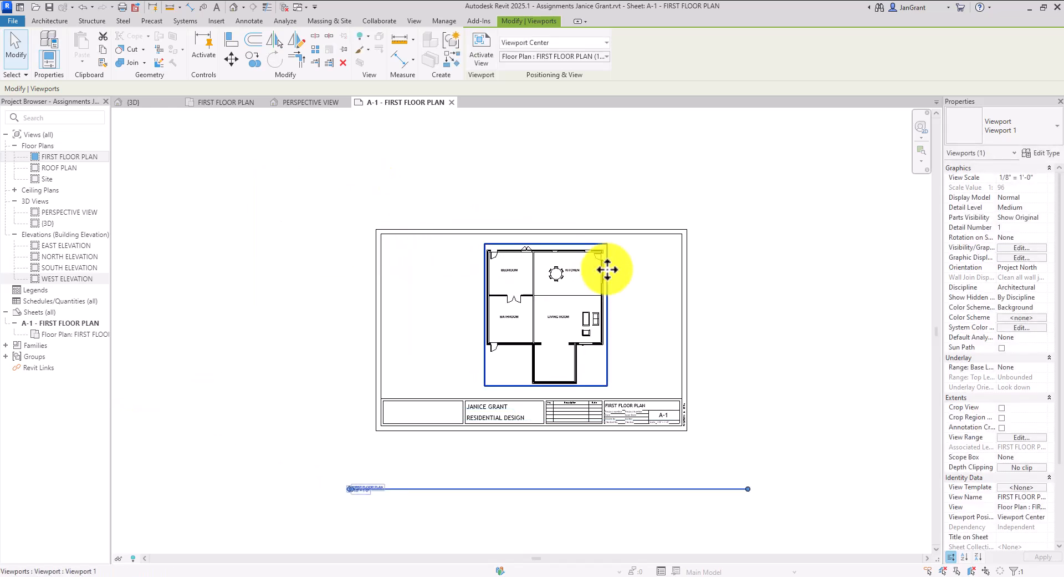
double_click(573, 293)
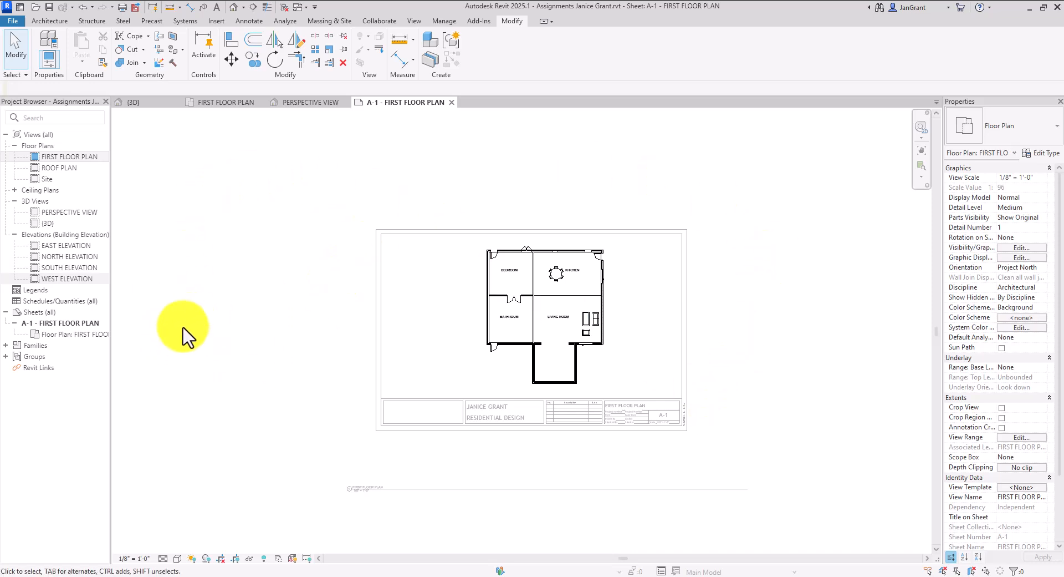
Shorten the floor plan's title line and drag the FIRST FLOOR PLAN title up beneath the plan
double_click(170, 319)
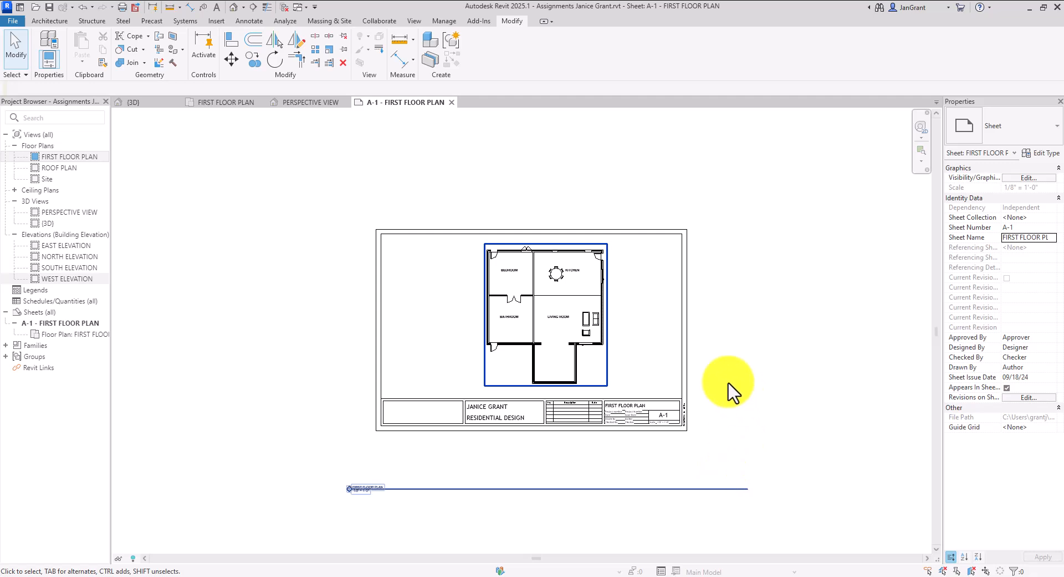
left_click(609, 370)
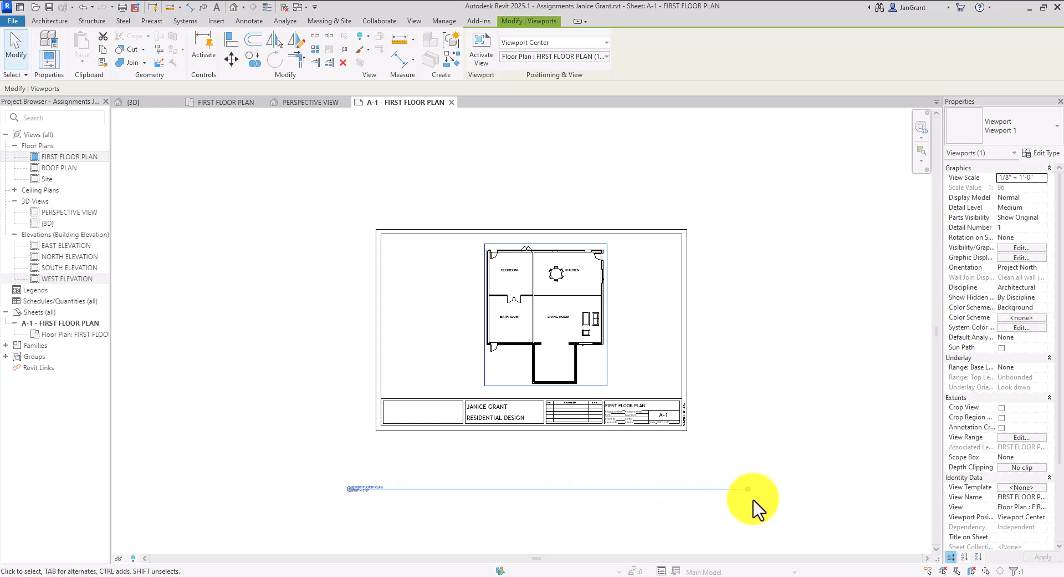
left_click_drag(749, 488, 405, 488)
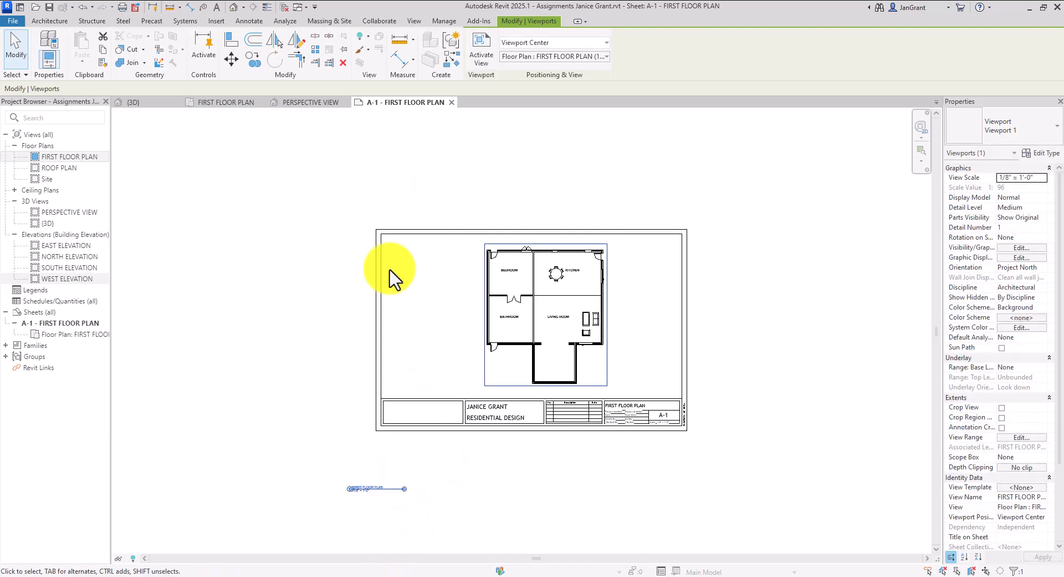
left_click(237, 420)
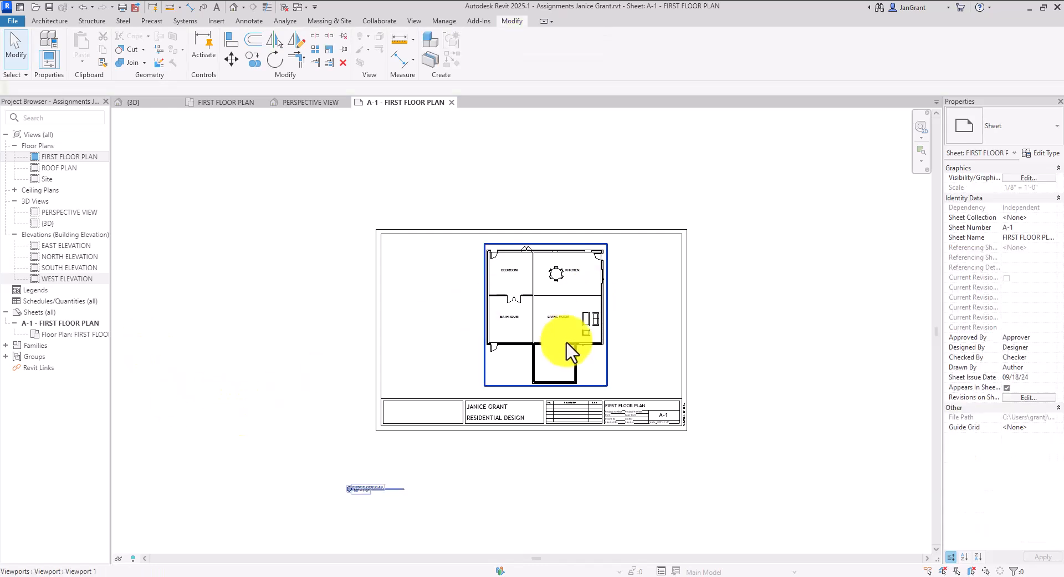
left_click(396, 492)
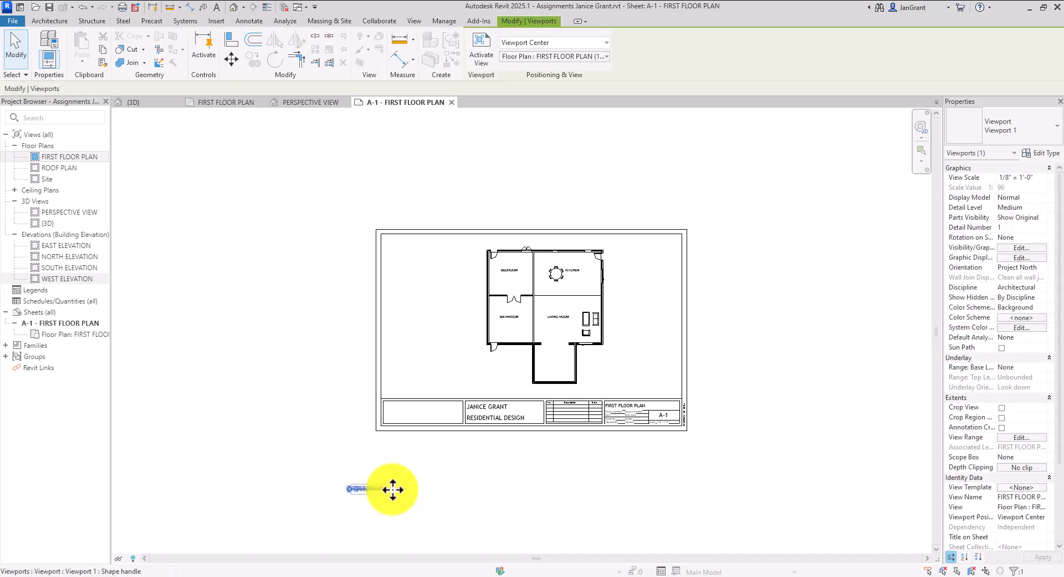
left_click_drag(391, 489, 638, 368)
Shift the floor plan slightly left on sheet A-1 and shorten its title line a bit more
scroll(650, 316, "up", 3)
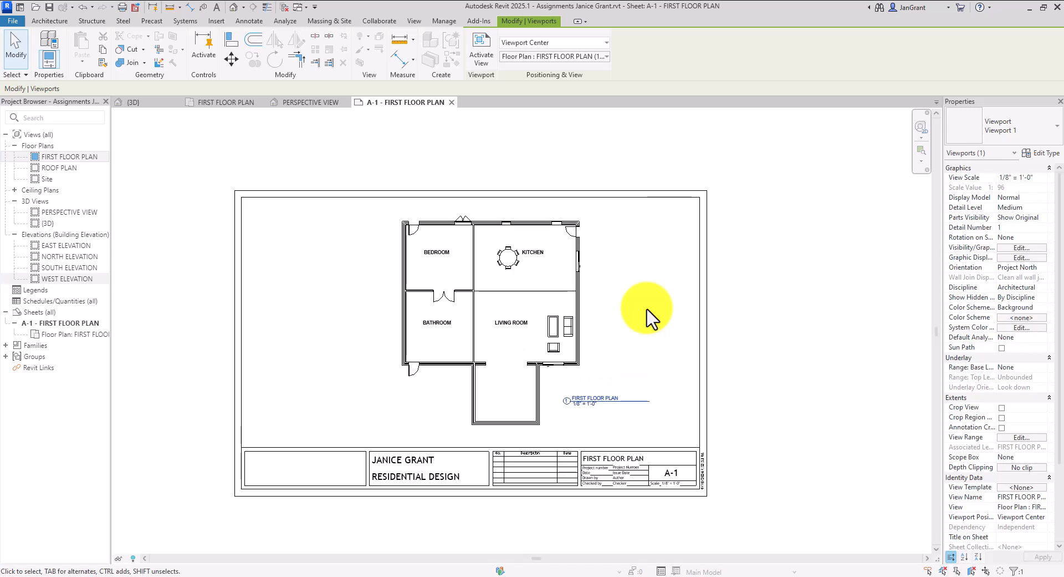
scroll(648, 338, "up", 1)
middle_click_drag(641, 333, 705, 334)
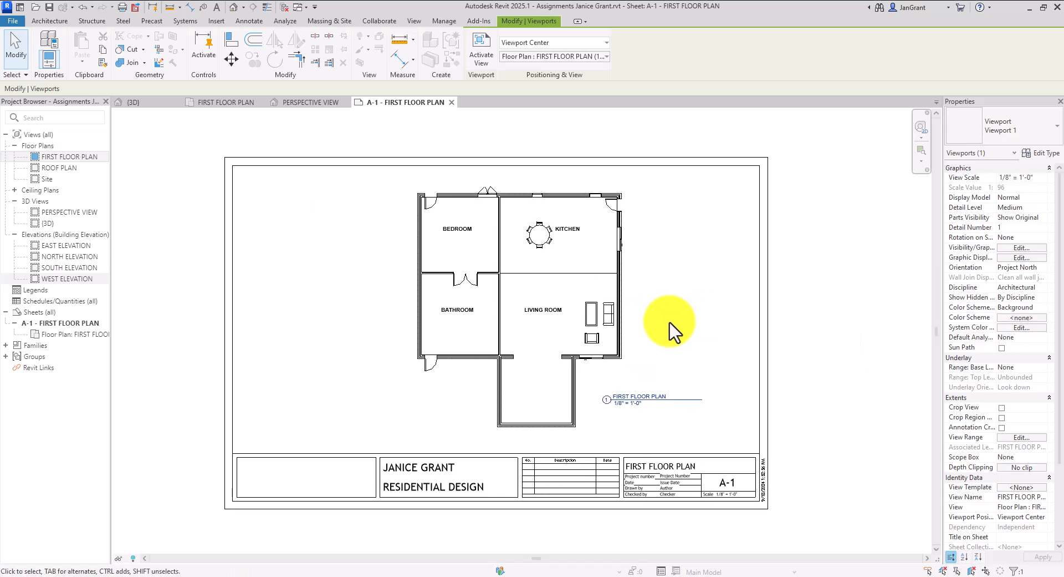
left_click(603, 327)
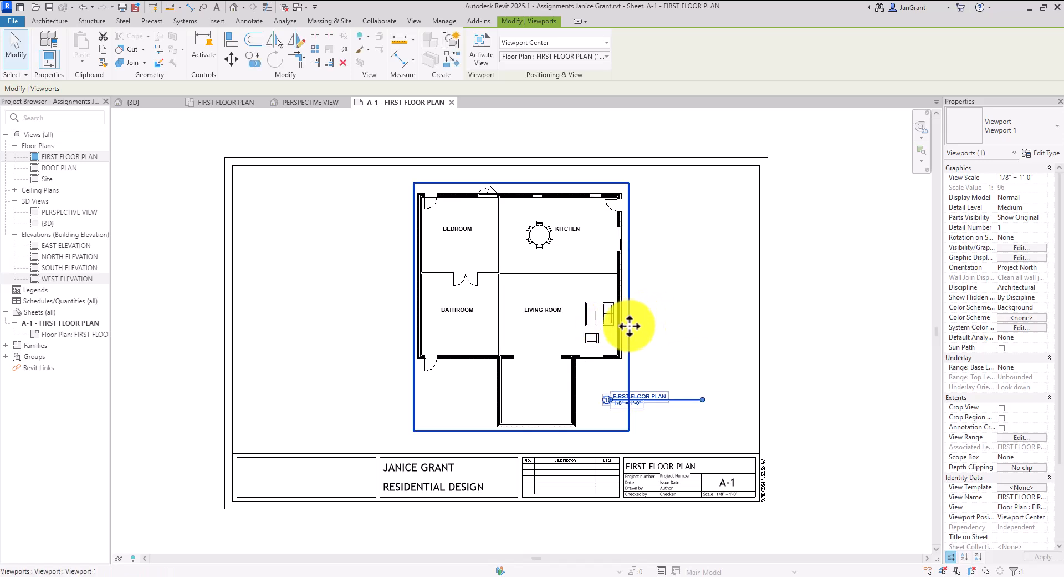
mouse_move(629, 326)
left_mouse_down()
mouse_move(606, 326)
mouse_move(616, 327)
left_mouse_up()
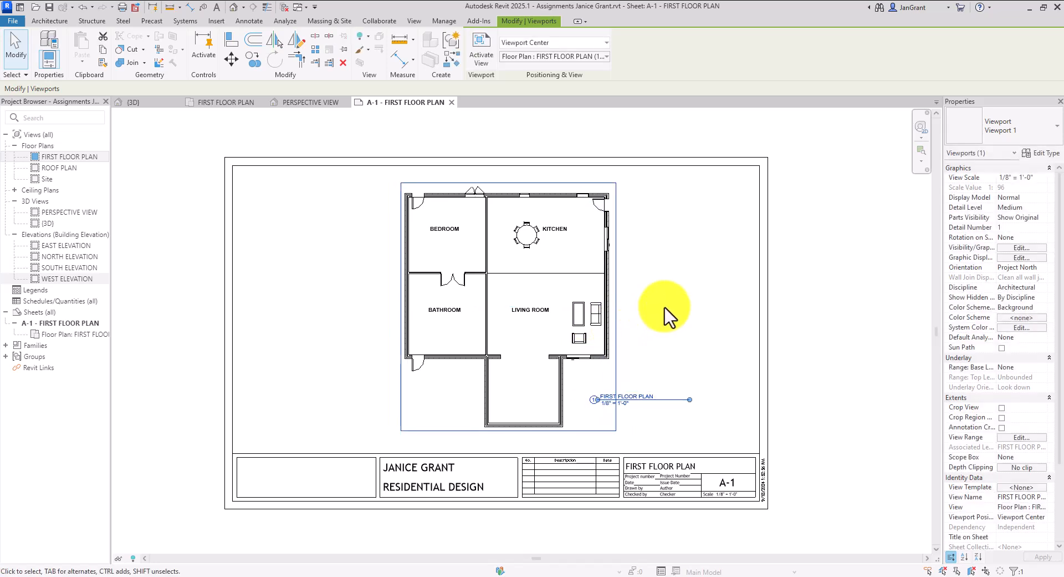
mouse_move(690, 400)
left_mouse_down()
mouse_move(677, 403)
mouse_move(703, 403)
mouse_move(677, 400)
left_mouse_up()
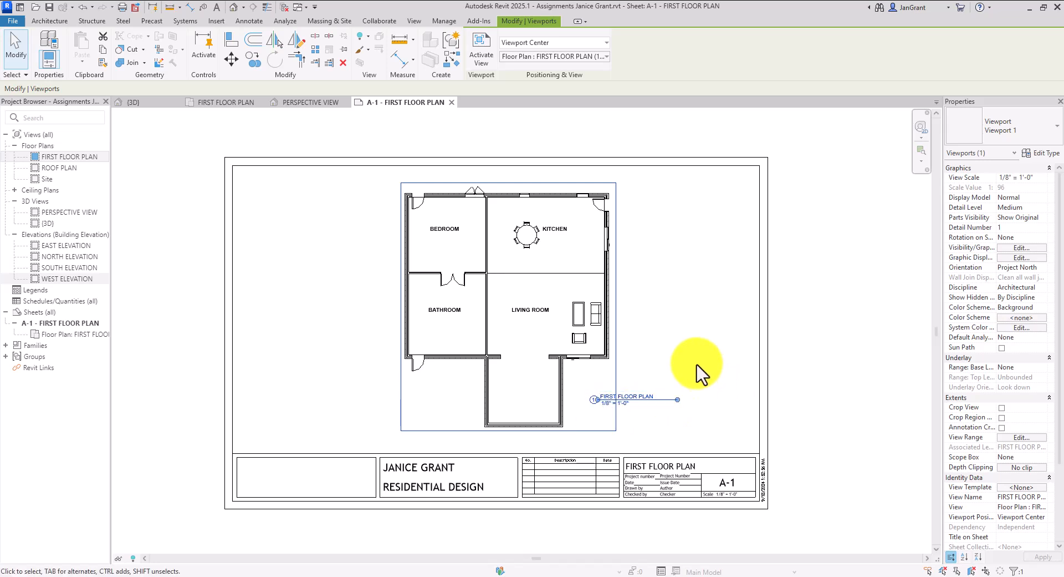
Nudge the FIRST FLOOR PLAN title so it sits right of the plan's lower wing
left_click(709, 305)
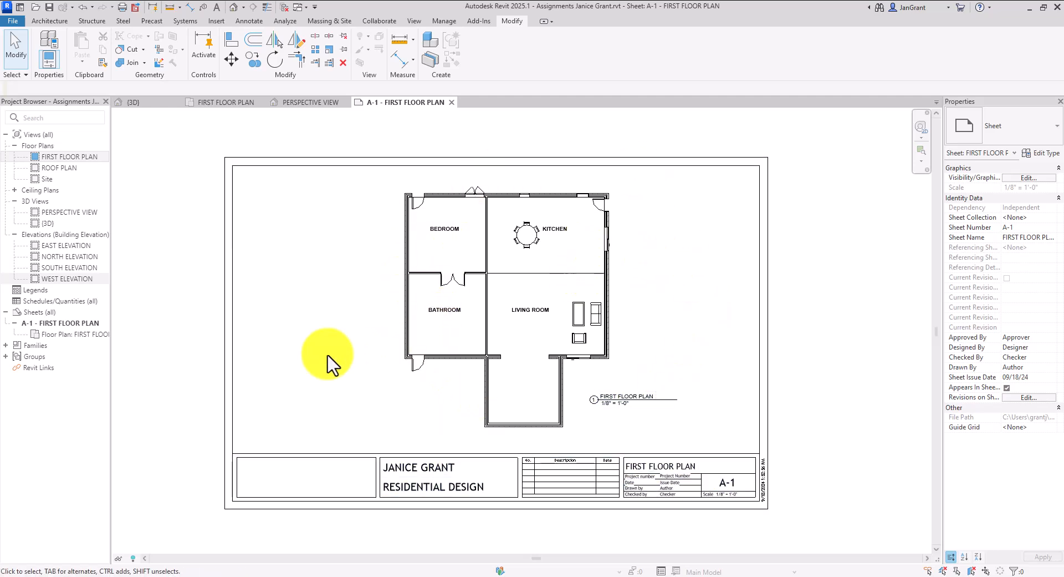
left_click(664, 400)
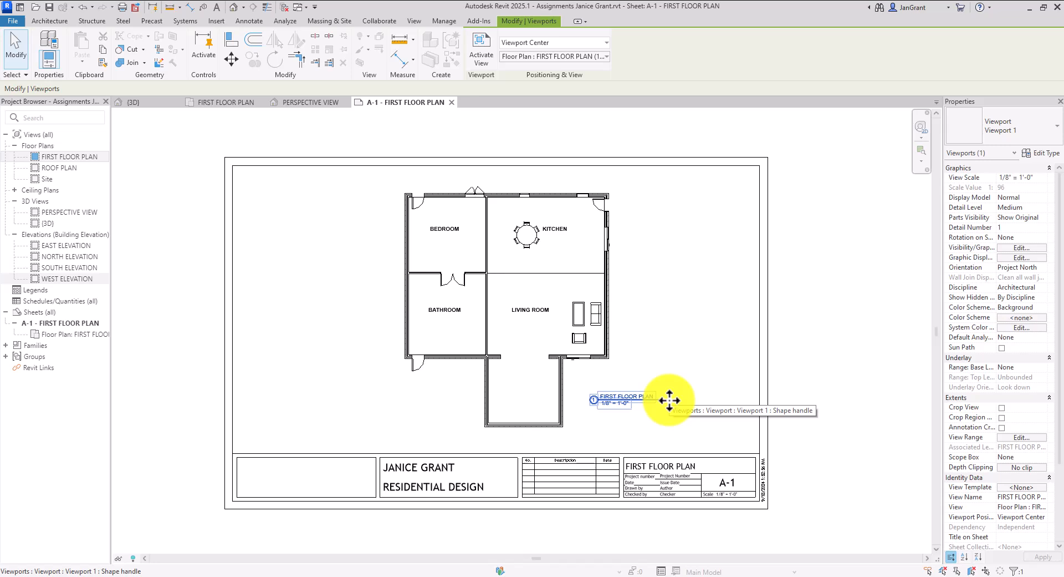
mouse_move(670, 400)
left_mouse_down()
mouse_move(671, 420)
mouse_move(715, 424)
mouse_move(564, 270)
mouse_move(347, 376)
mouse_move(680, 402)
left_mouse_up()
left_click(704, 355)
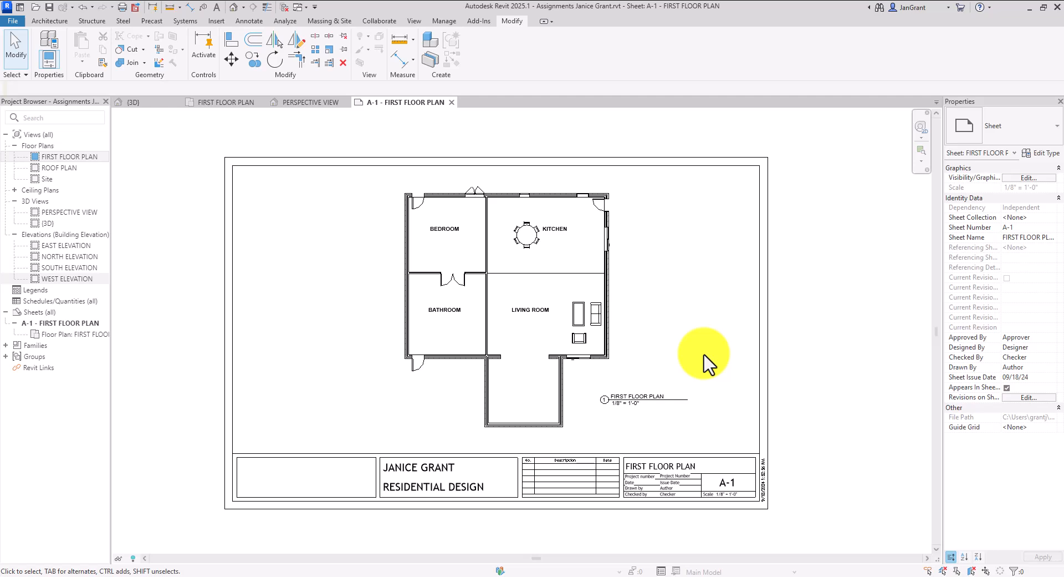
middle_click_drag(672, 345, 686, 346)
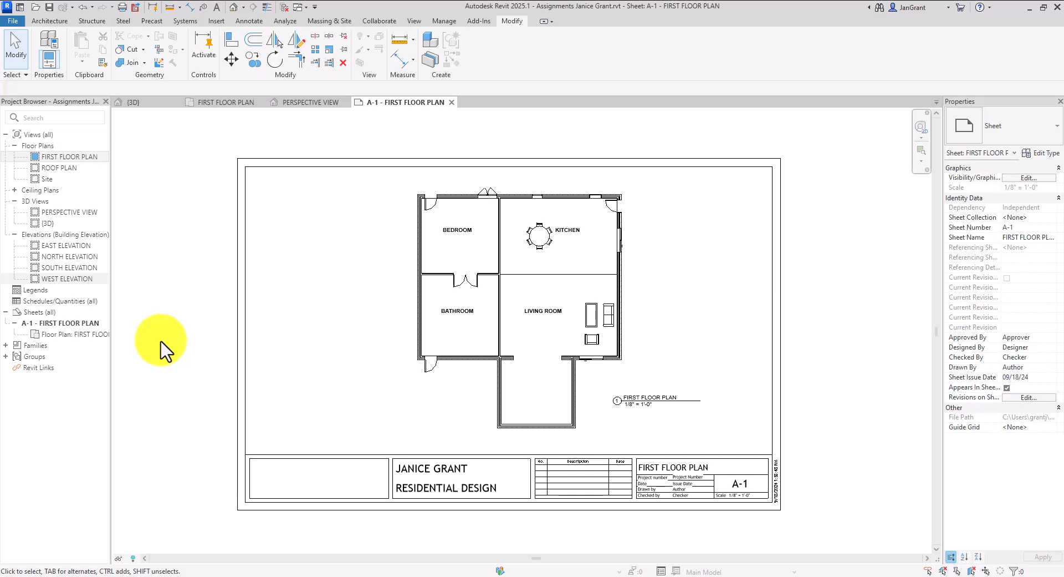
Add sheet A-2 from Sheets (all) using the MY TITLEBLOCK 11 x 17 Horizontal titleblock
left_click(38, 312)
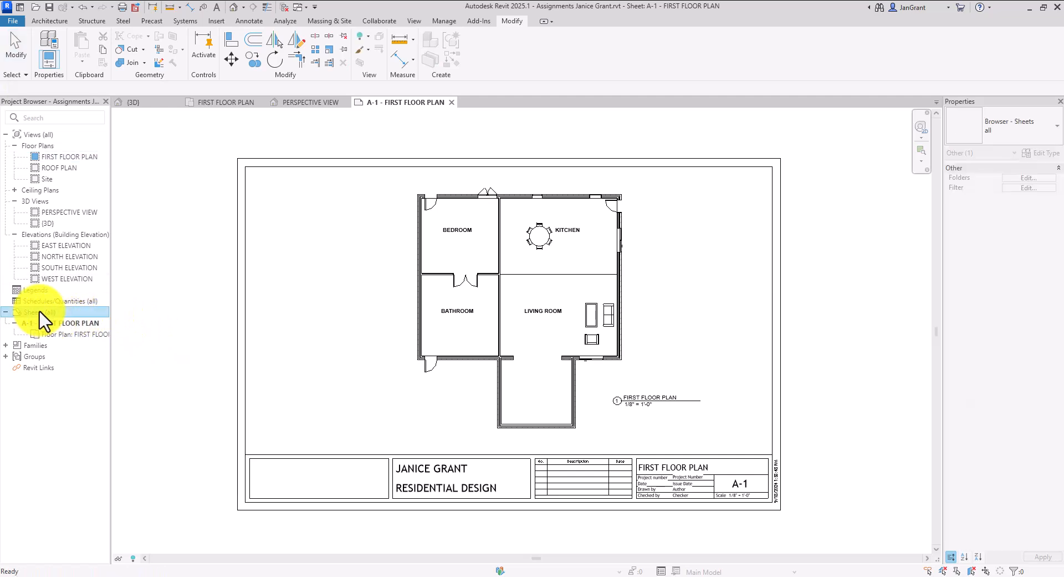
right_click(39, 312)
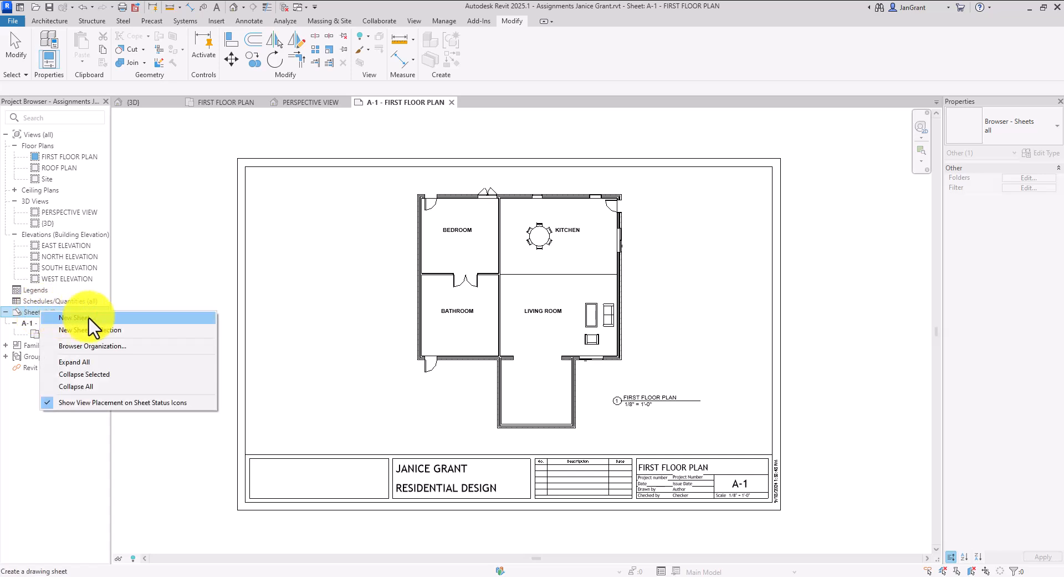
left_click(124, 319)
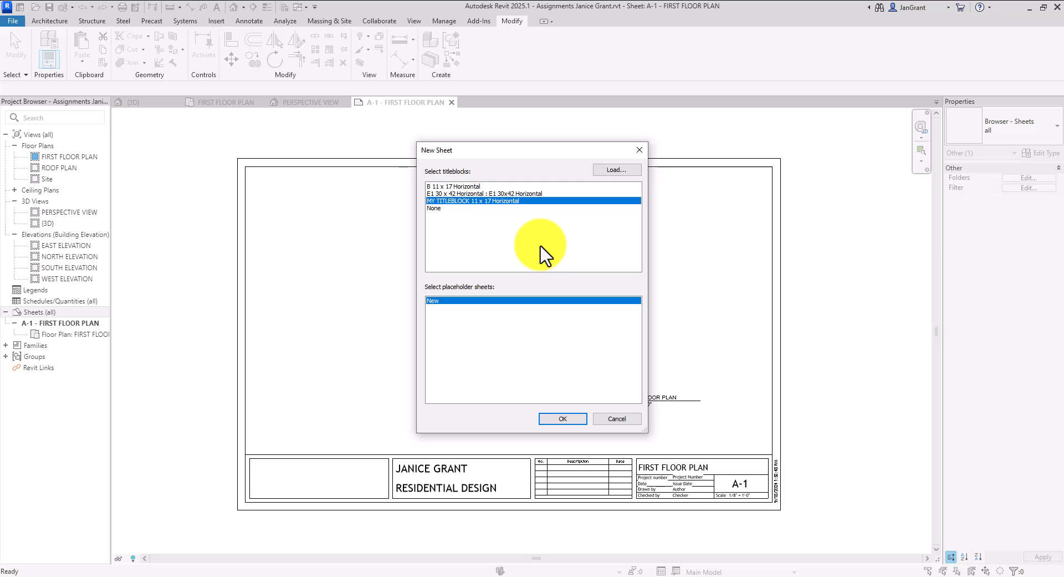
left_click(567, 420)
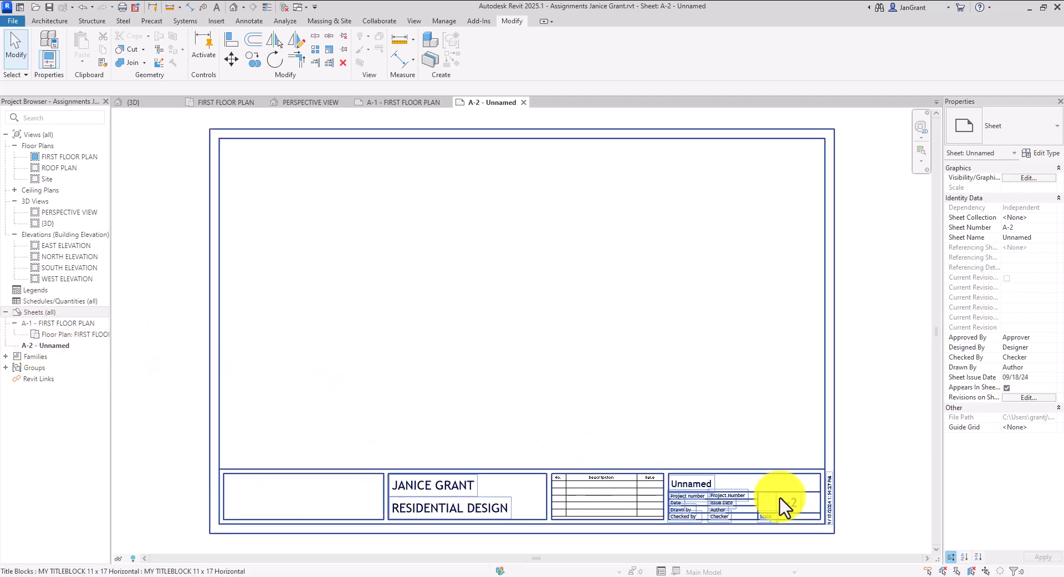
Replace the Unnamed sheet name in the A-2 title block with ROOF PLAN
left_click(702, 488)
left_click(702, 485)
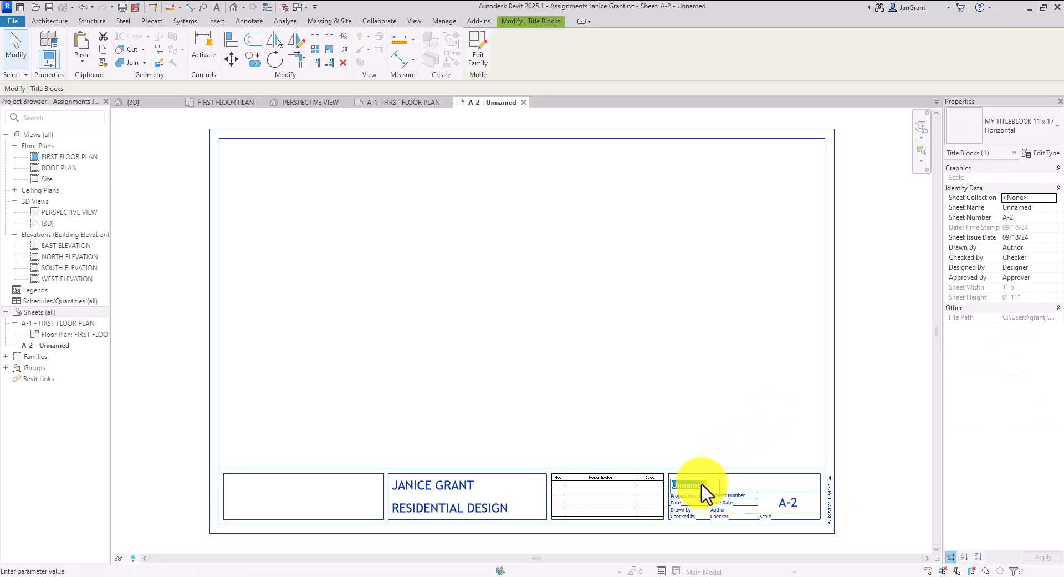
type("ROOF PLAN")
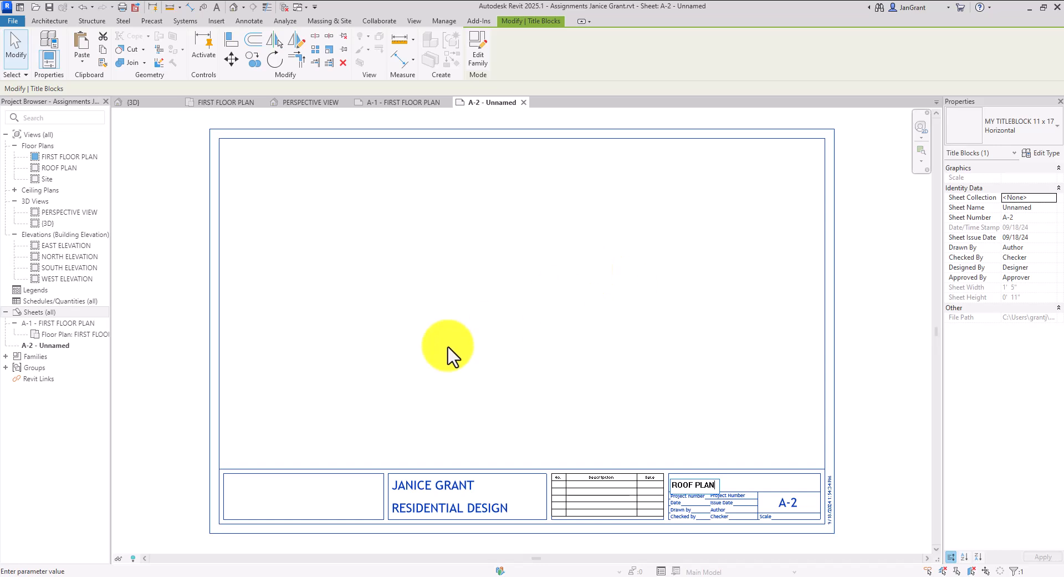
key("Return")
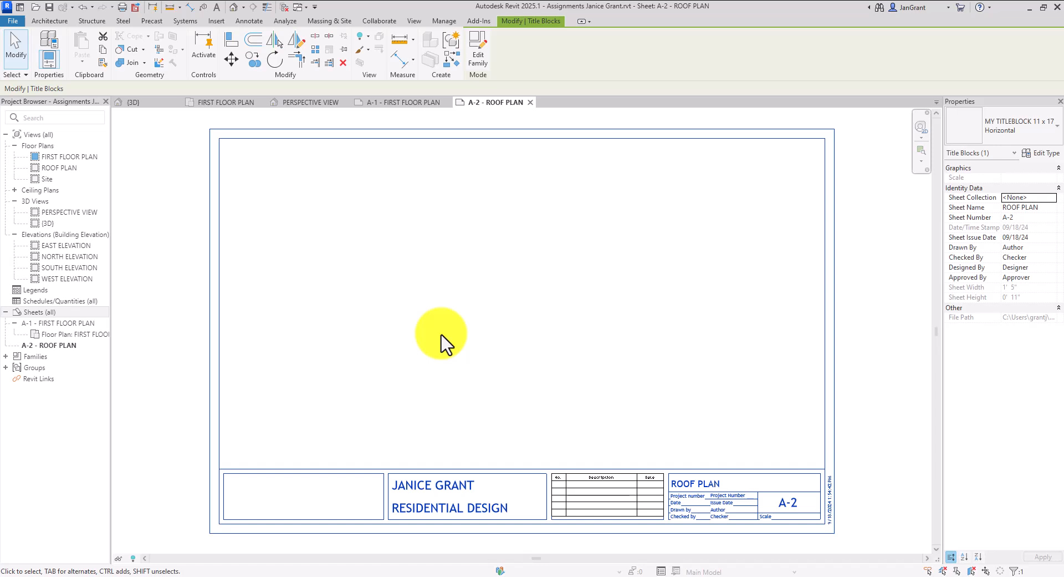
left_click(447, 312)
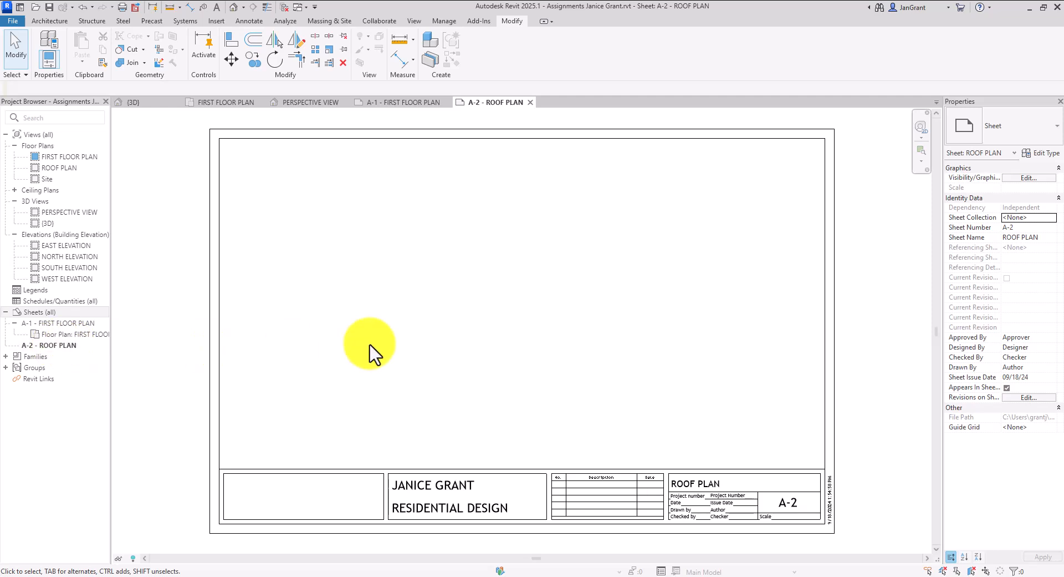
Drop the ROOF PLAN view onto sheet A-2
left_click_drag(60, 167, 591, 297)
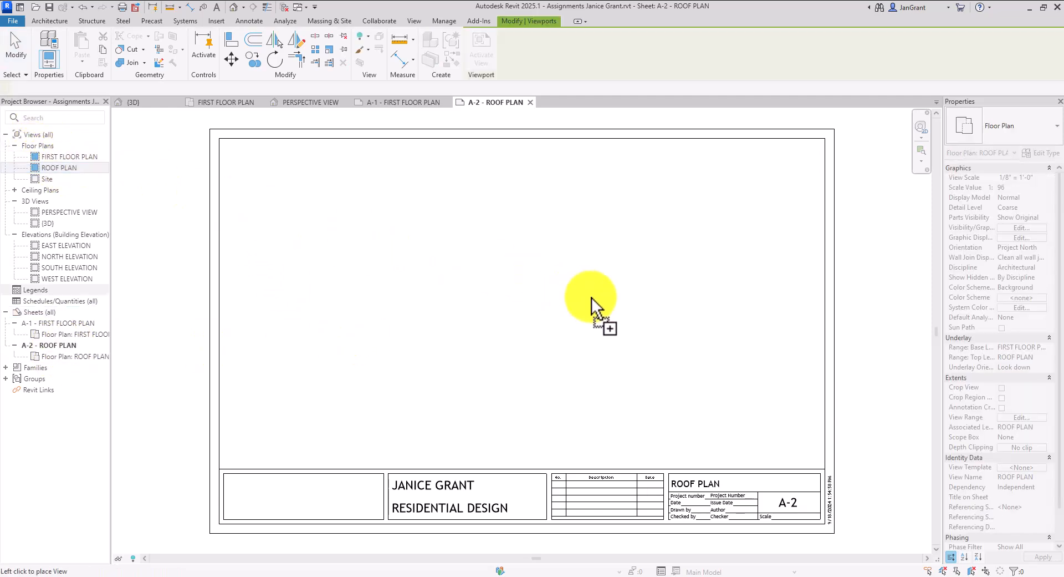
scroll(586, 303, "down", 3)
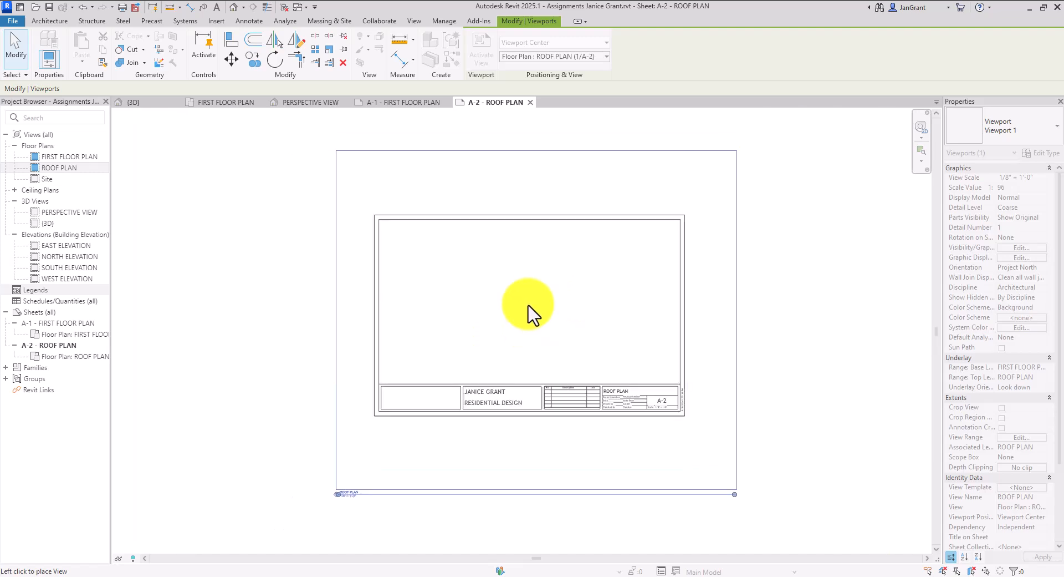
left_click(525, 321)
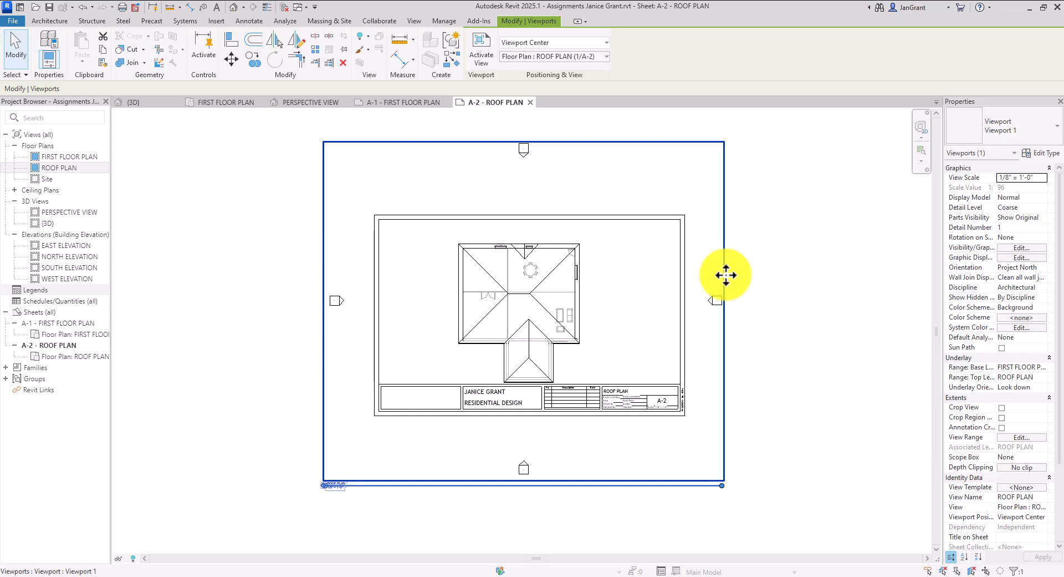
Nudge the roof plan viewport up and right so it sits within the titleblock
left_click_drag(731, 266, 738, 253)
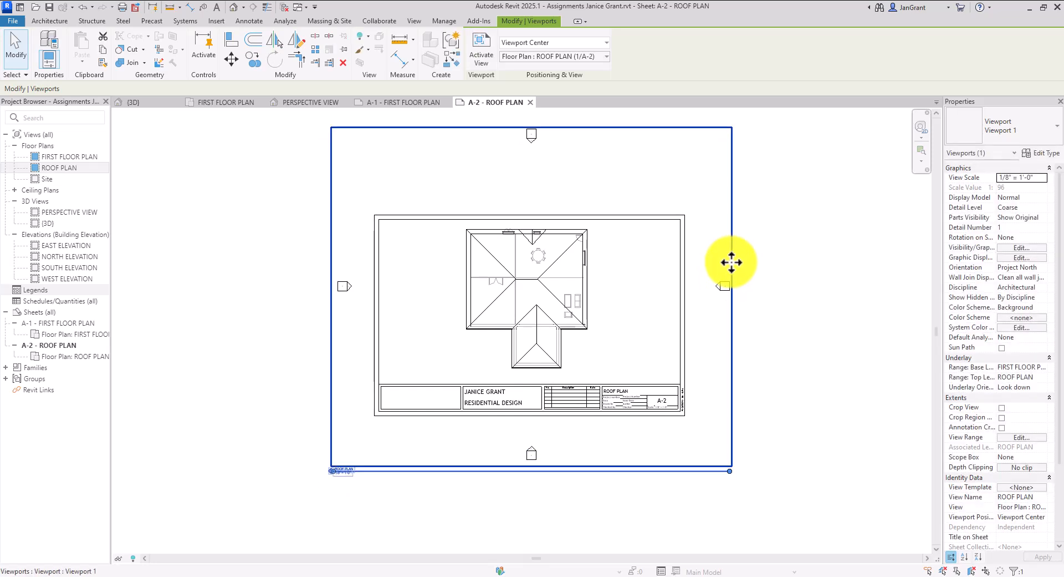
left_click_drag(674, 233, 674, 225)
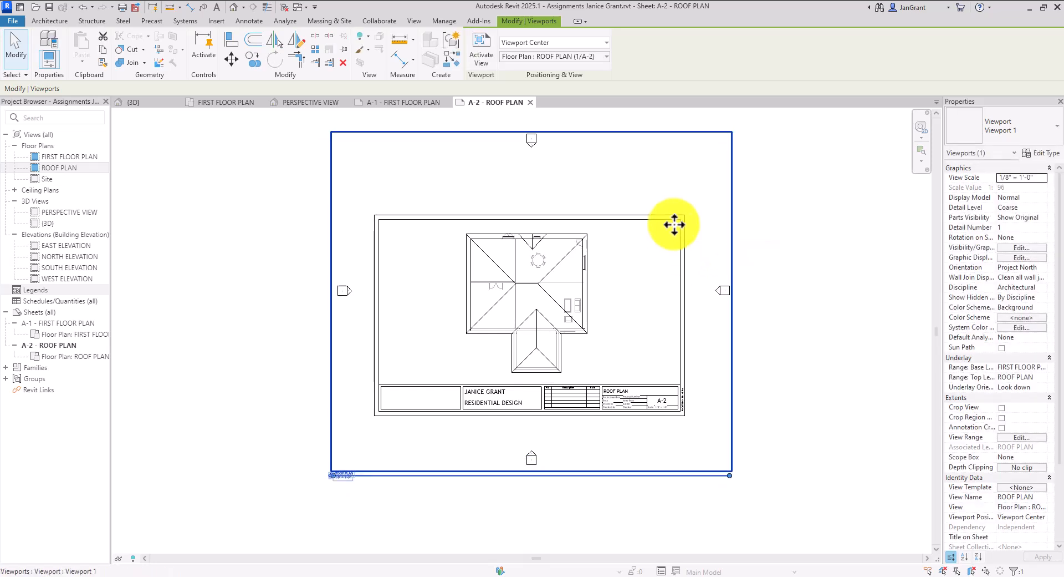
key("Up")
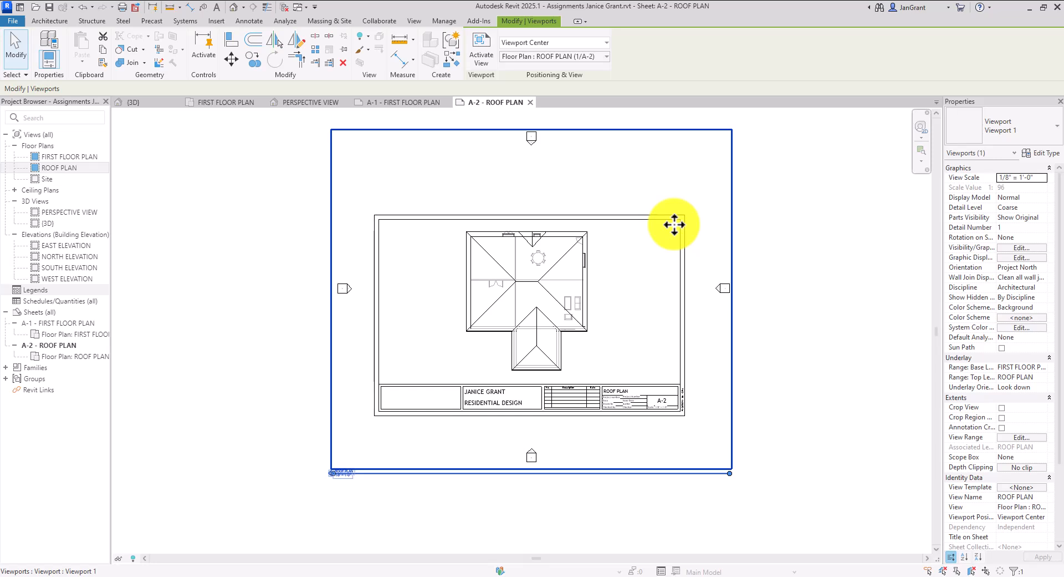
left_click(248, 361)
left_click(459, 323)
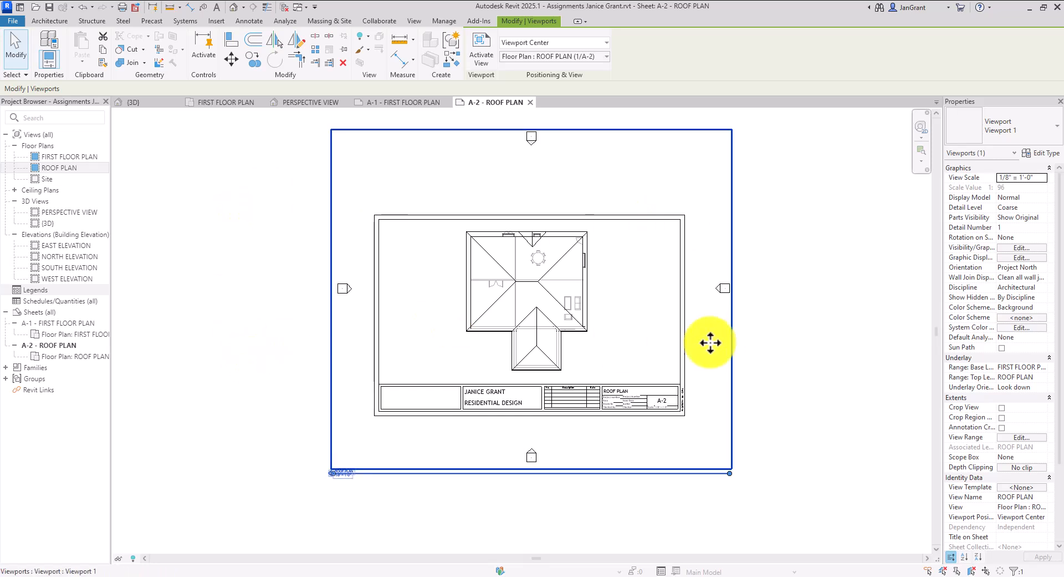
scroll(665, 312, "up", 1)
middle_click_drag(660, 311, 659, 363)
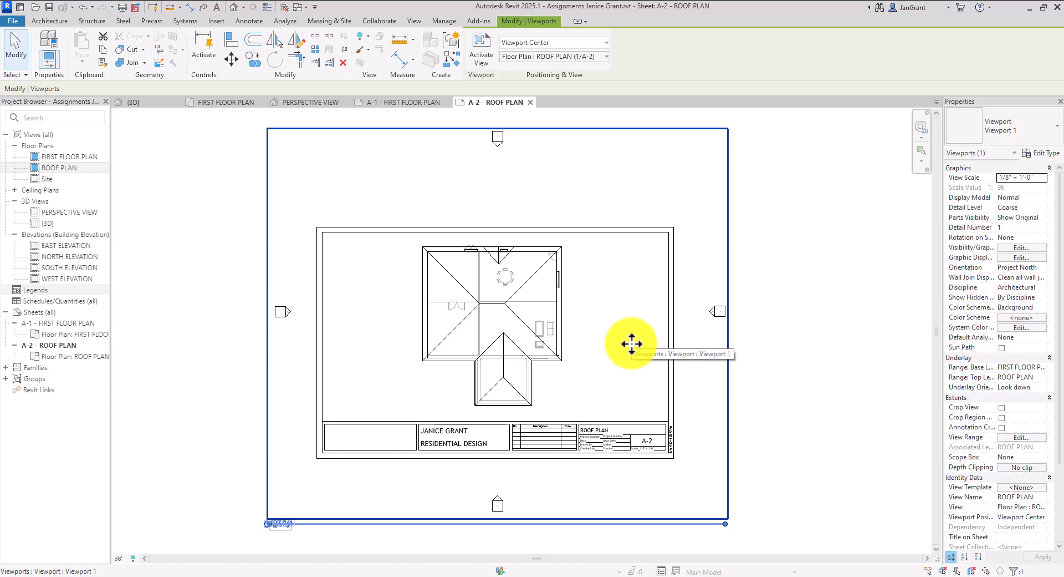
Activate the roof plan viewport and hide the elevation markers by category
double_click(512, 192)
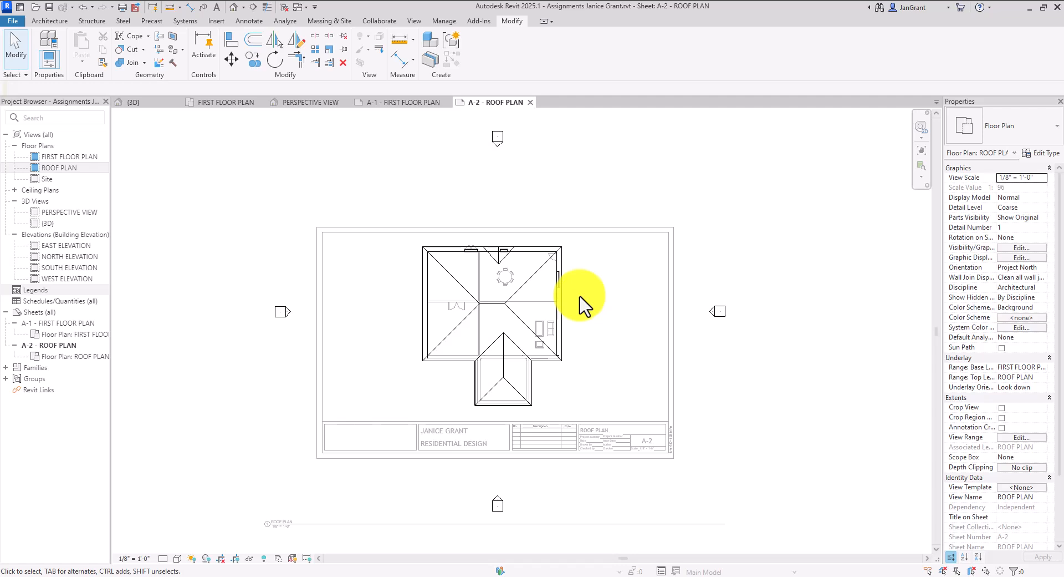
left_click(280, 312)
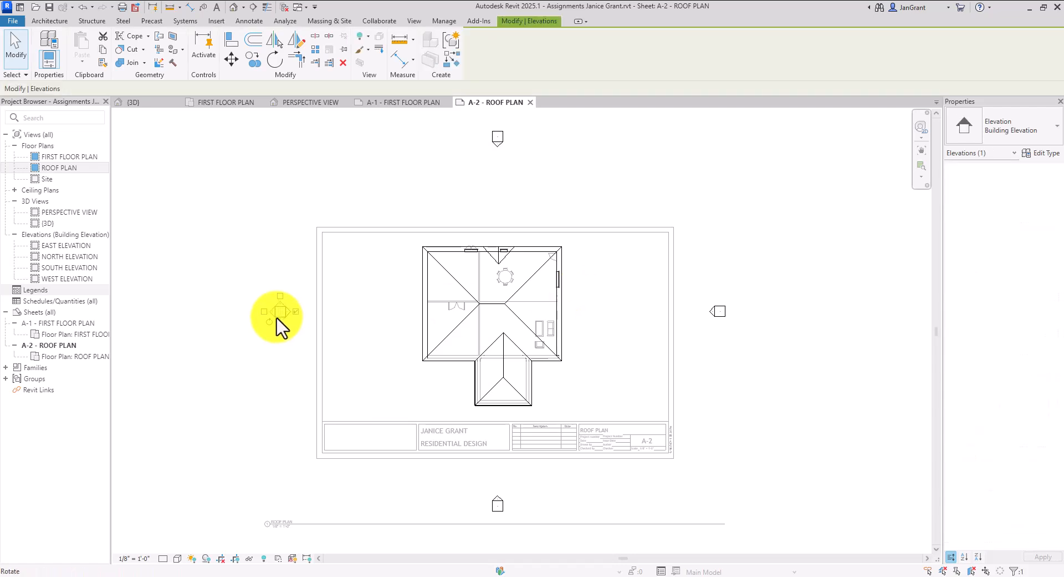
left_click(300, 295)
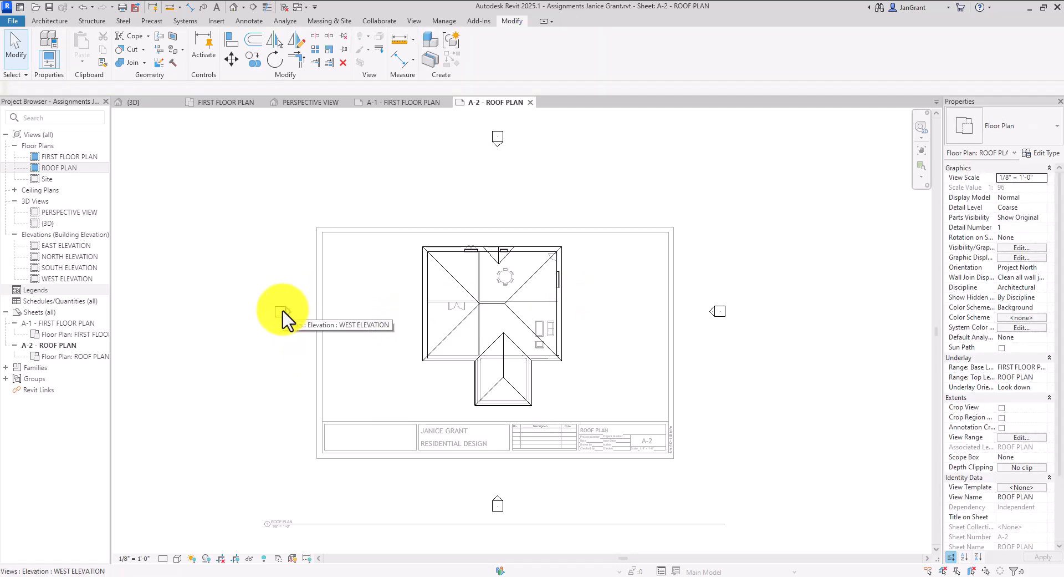
left_click(281, 309)
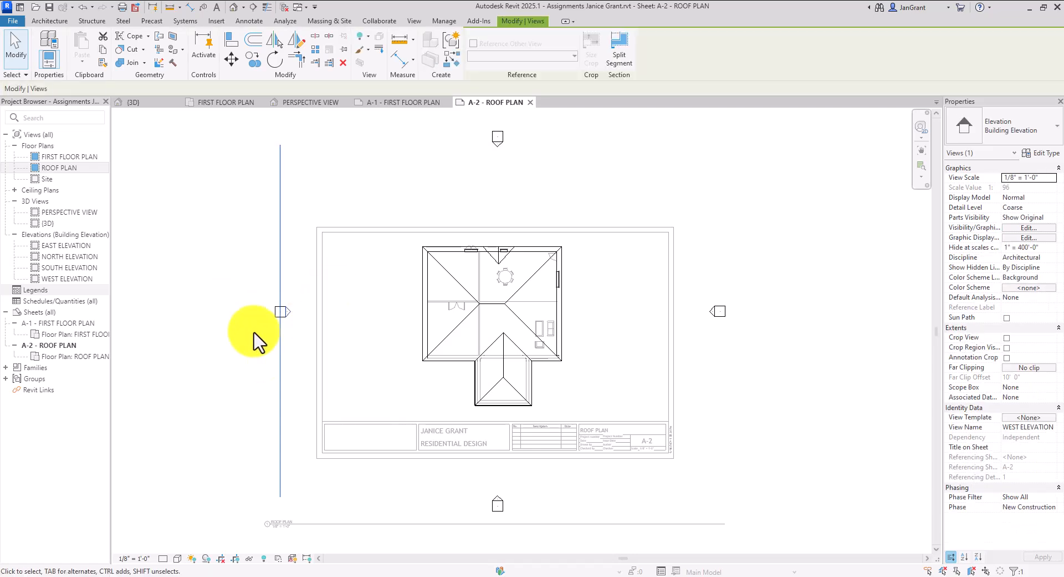
right_click(290, 302)
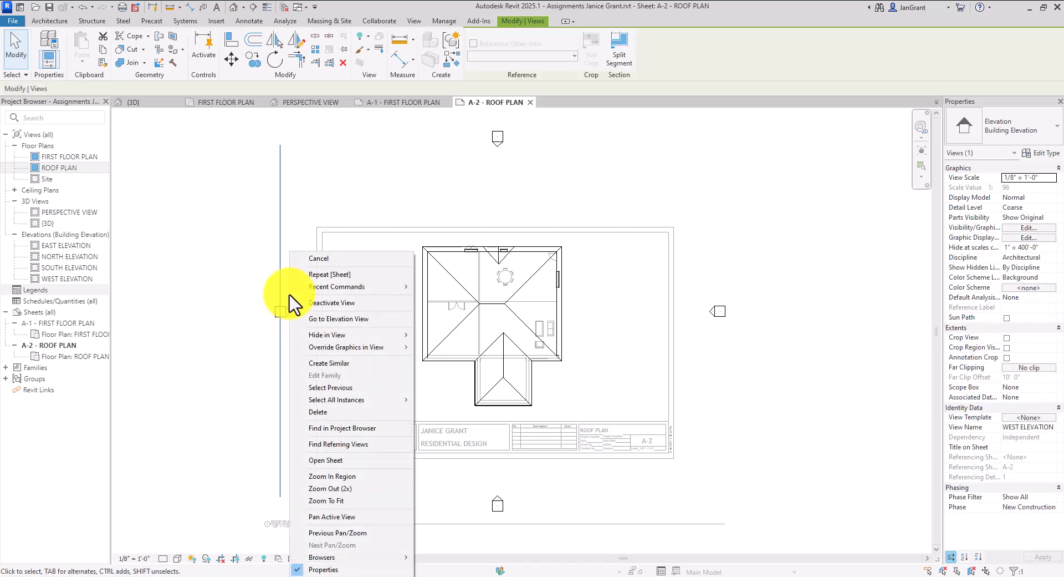
mouse_move(350, 336)
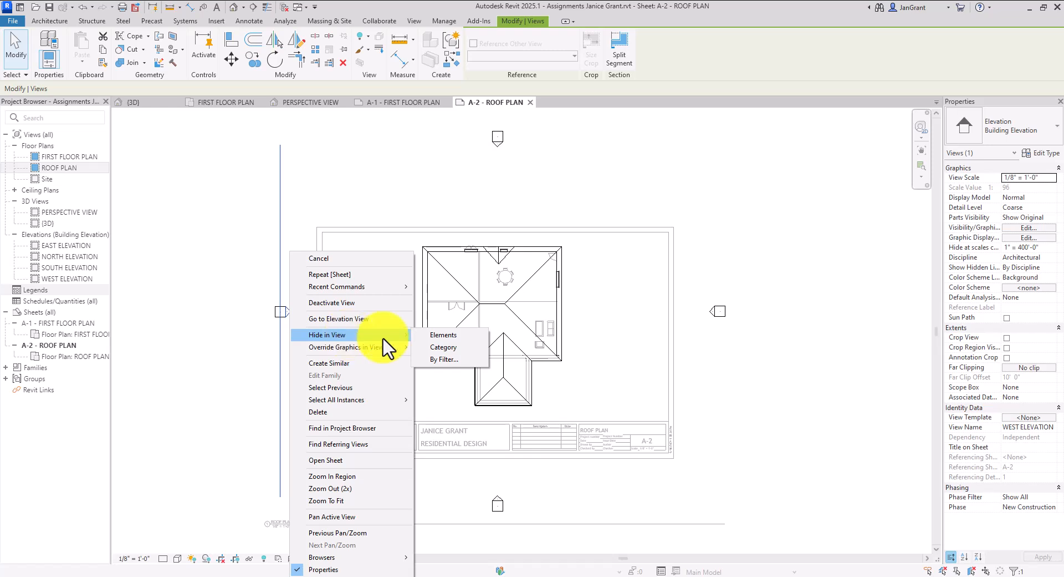
left_click(462, 350)
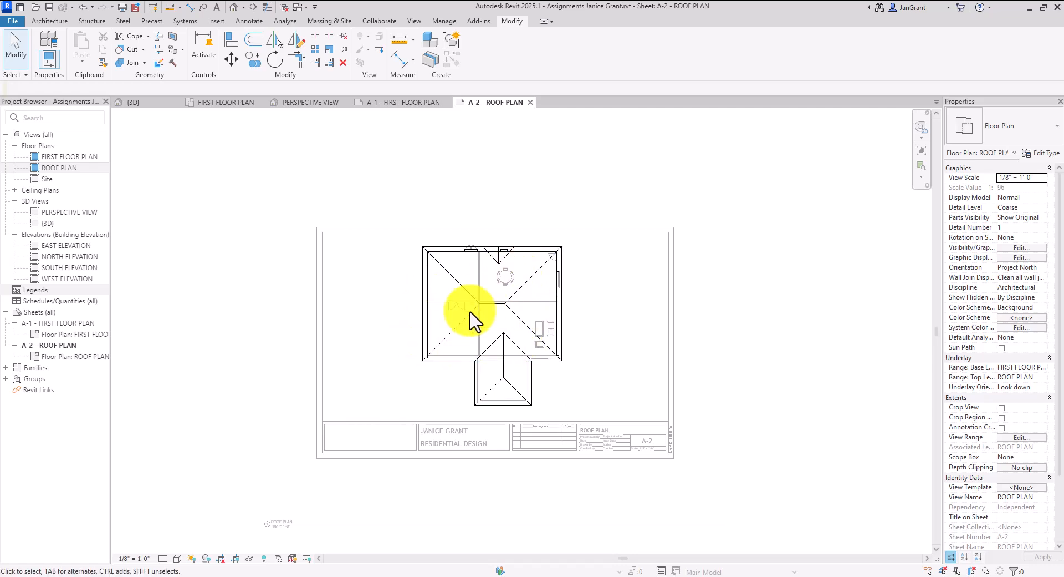
scroll(590, 311, "up", 1)
scroll(490, 279, "up", 1)
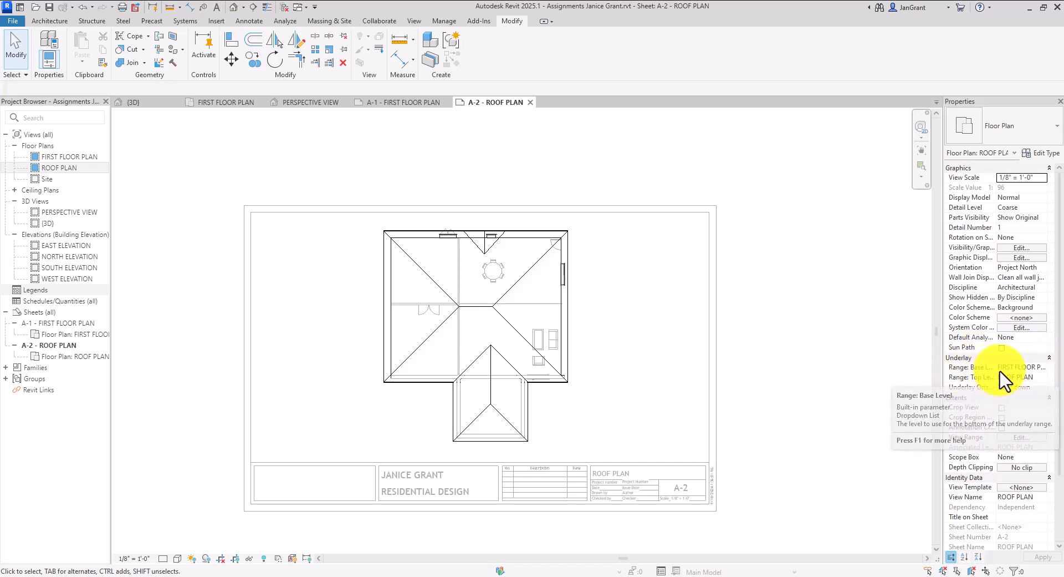
Set the roof plan's Underlay Base Level to None and apply it
left_click(1042, 367)
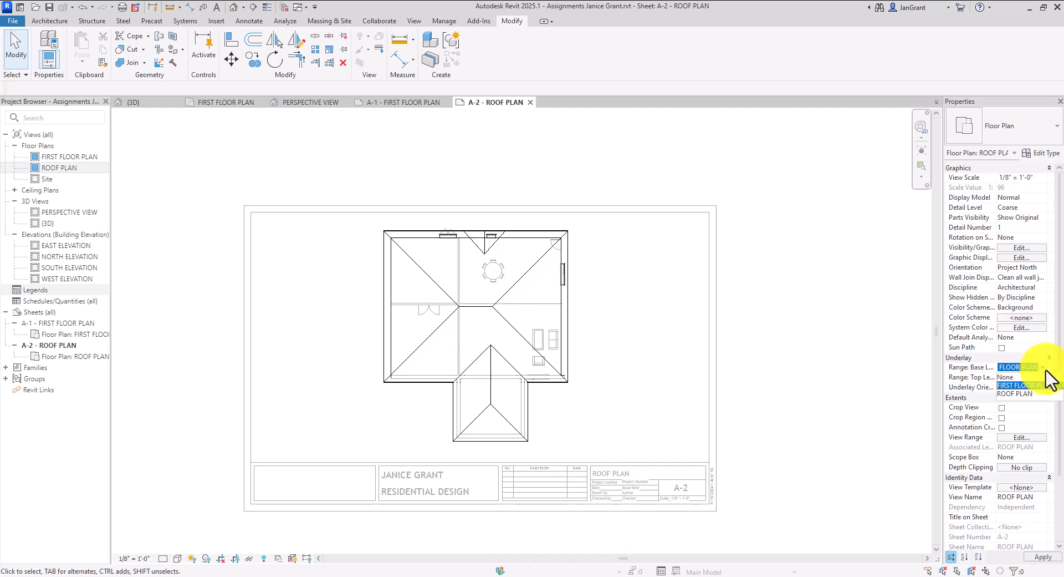
left_click(1014, 378)
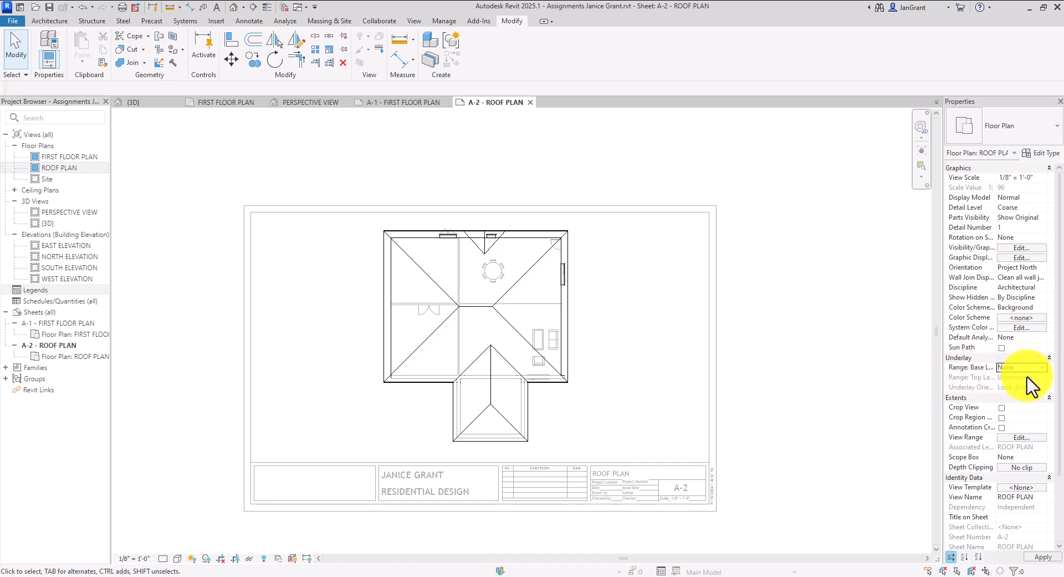
left_click(1047, 558)
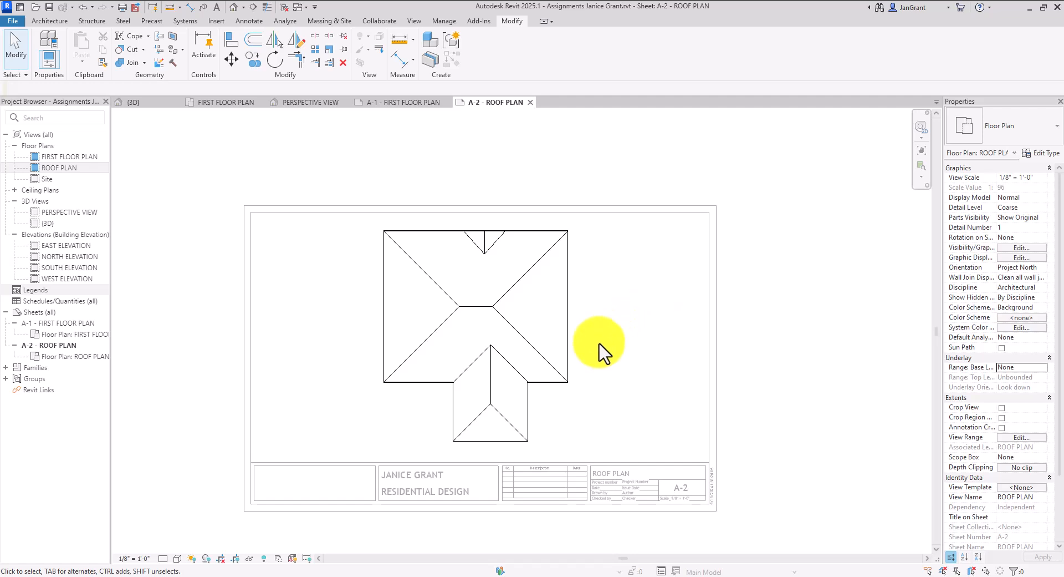
scroll(601, 346, "down", 3)
middle_click_drag(620, 355, 588, 334)
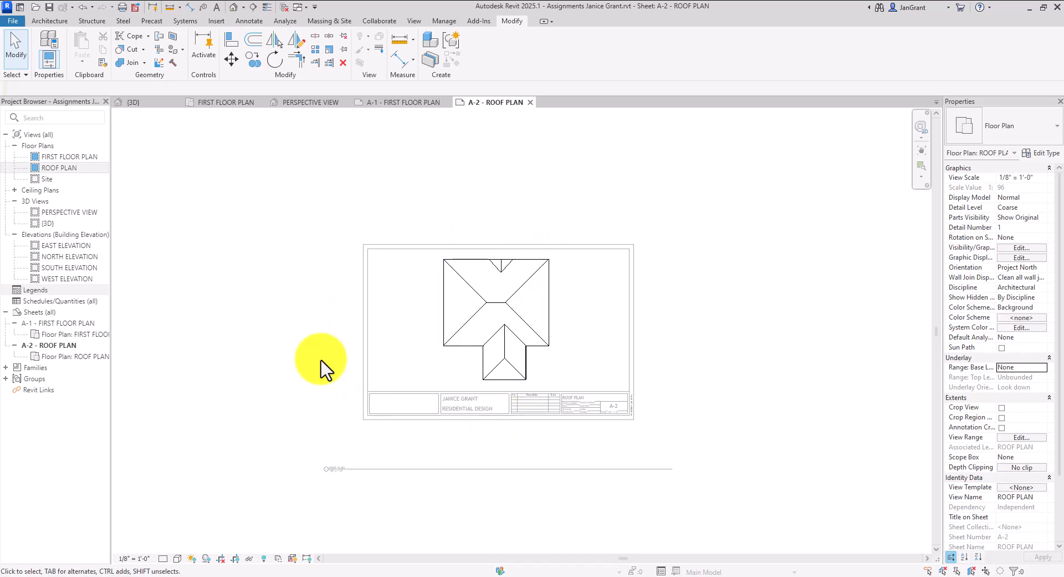
Set the roof plan view scale to 1/8" = 1'-0" after trying 1/4" and 1/16"
left_click(139, 559)
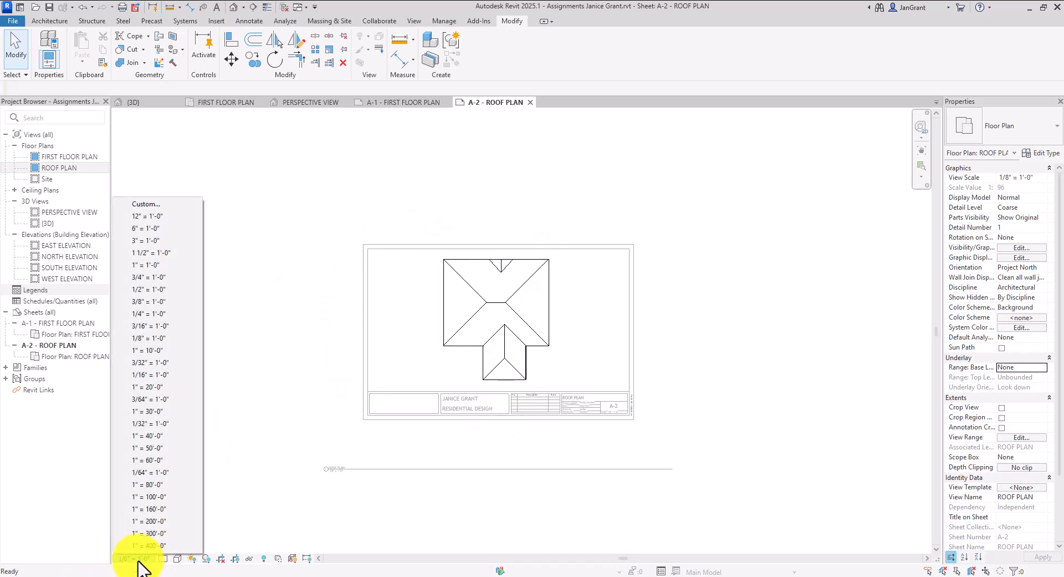
left_click(185, 315)
scroll(560, 272, "down", 4)
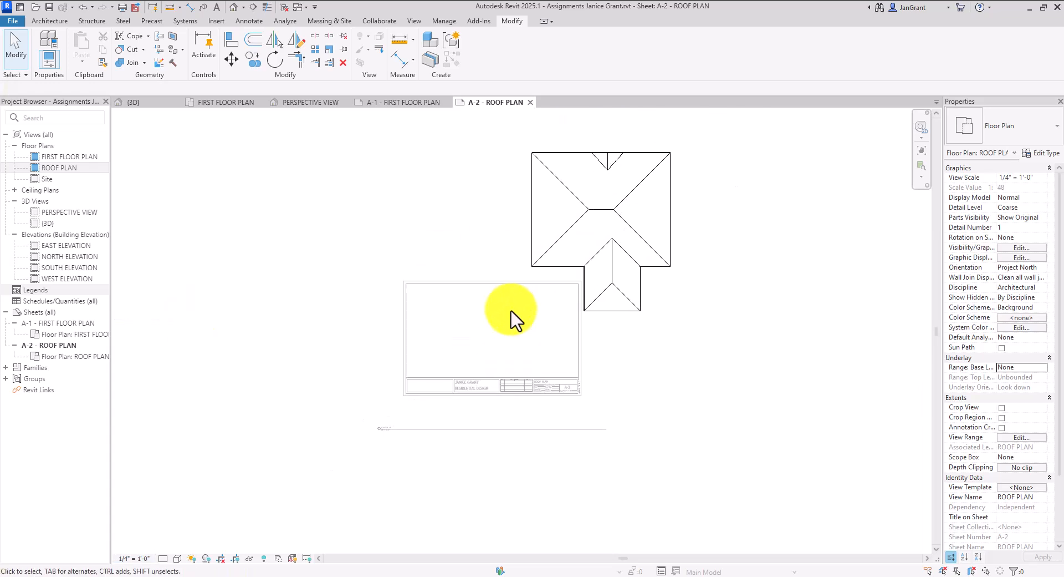
left_click(133, 557)
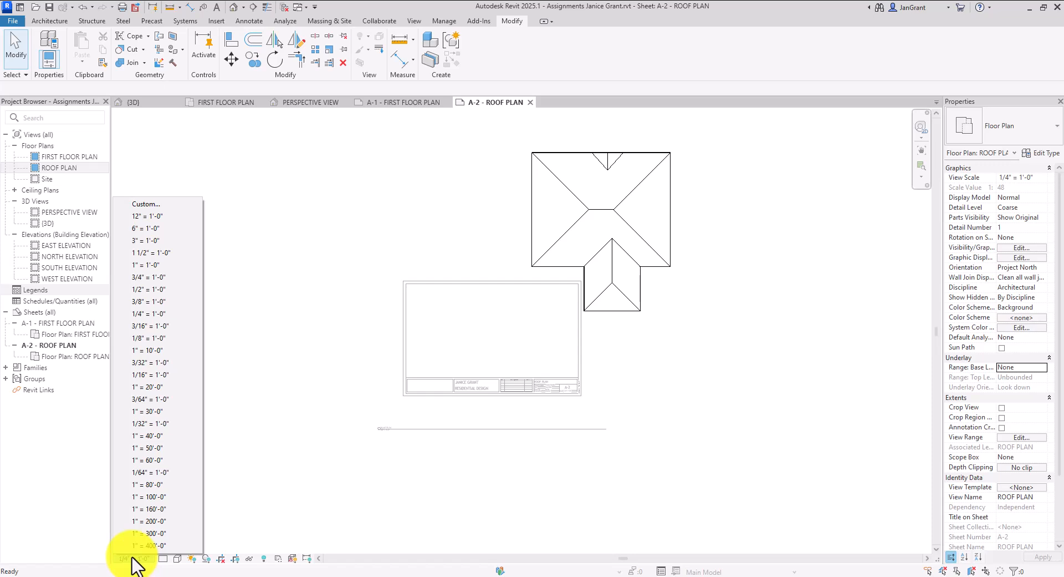
left_click(179, 338)
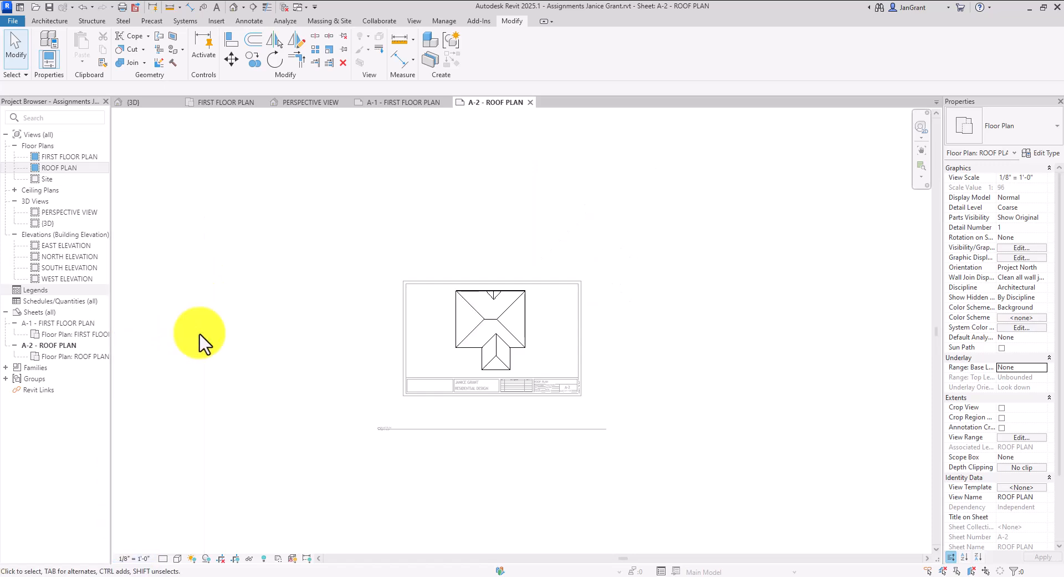
left_click(142, 559)
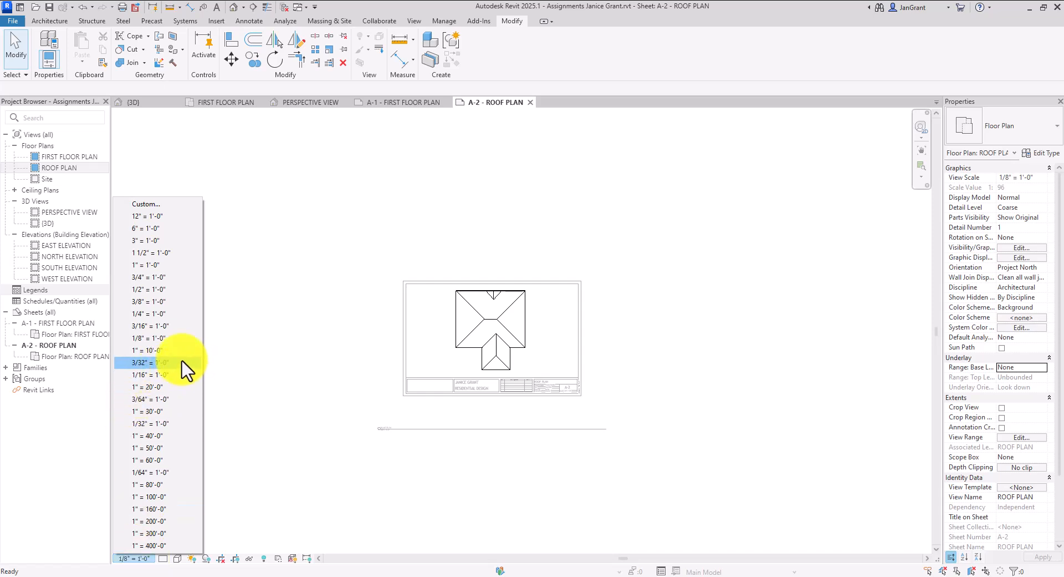
left_click(172, 375)
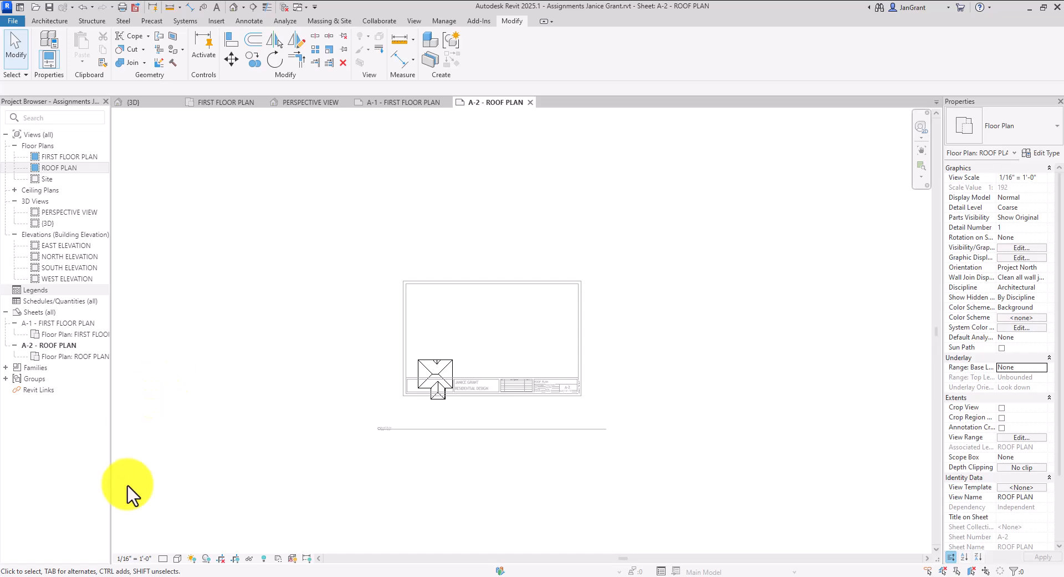
left_click(135, 559)
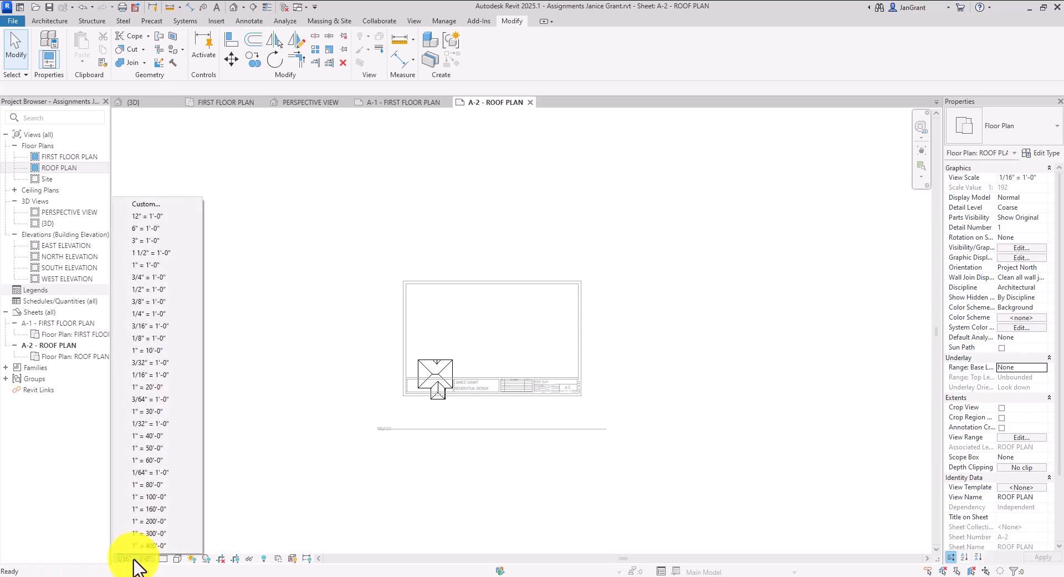
left_click(161, 338)
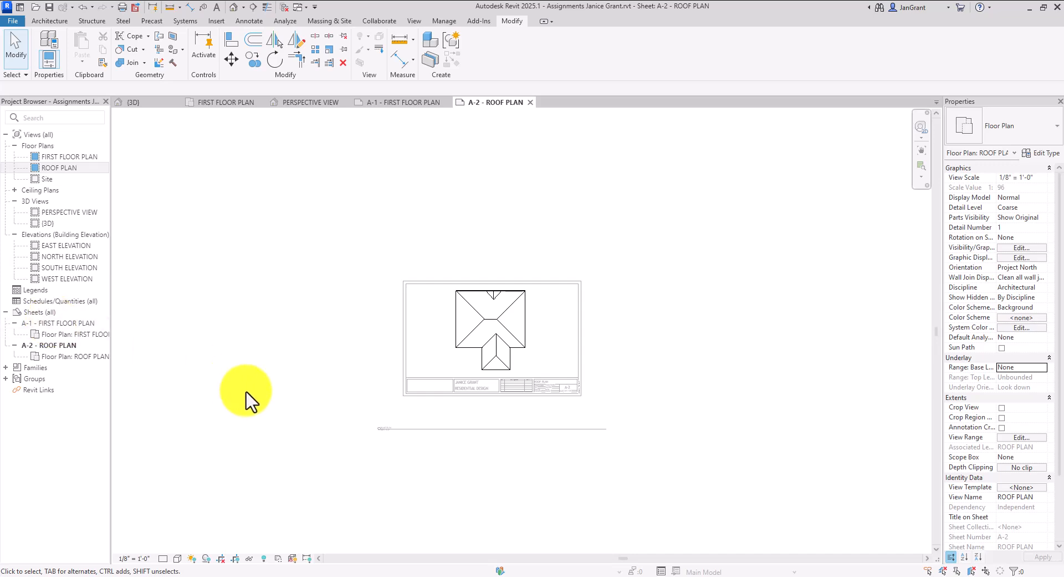
Deactivate the roof plan viewport, select it, and start shortening its title line
double_click(243, 287)
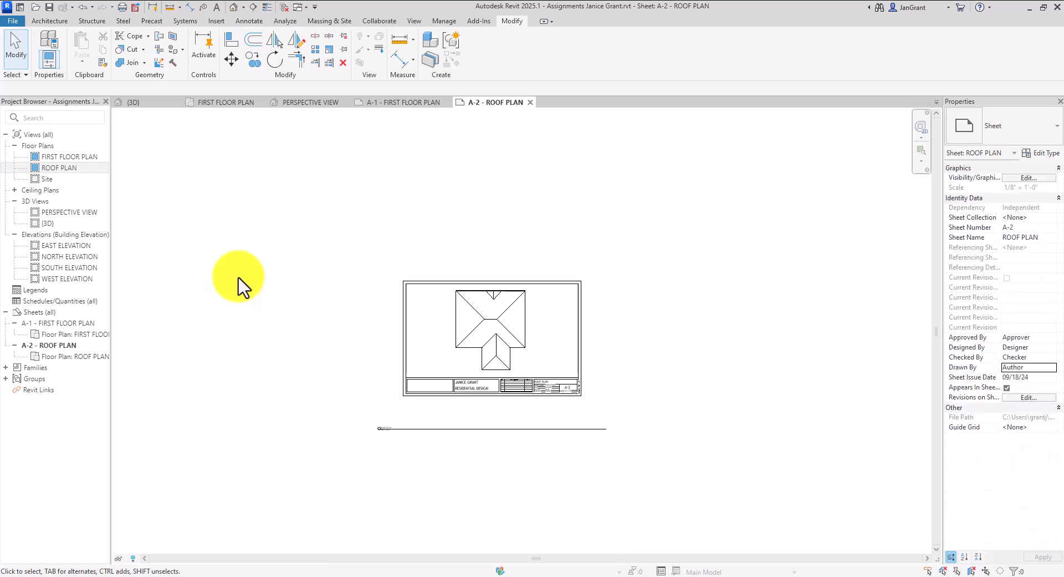
scroll(534, 344, "up", 2)
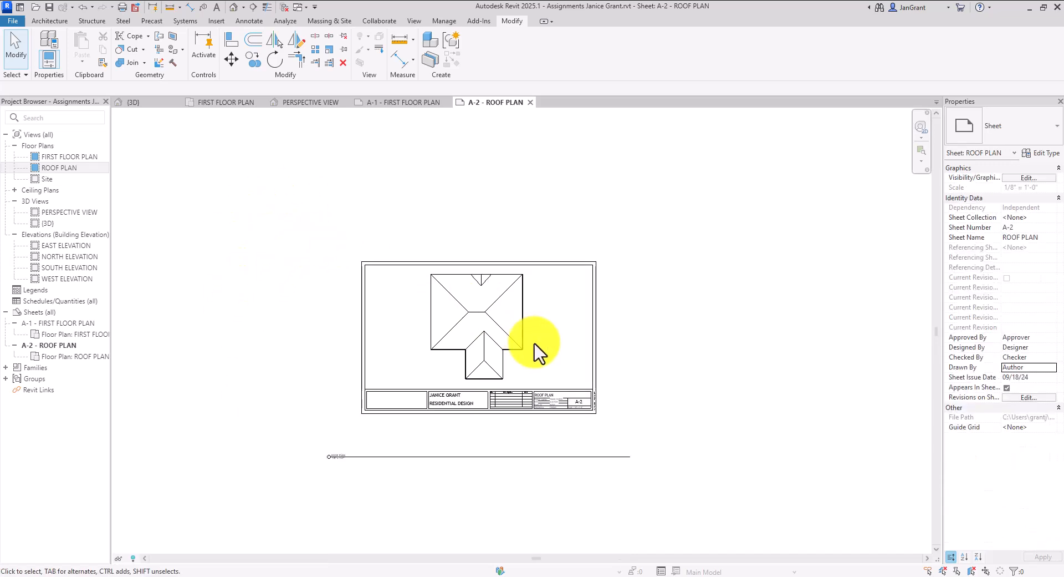
scroll(535, 344, "up", 1)
left_click(523, 339)
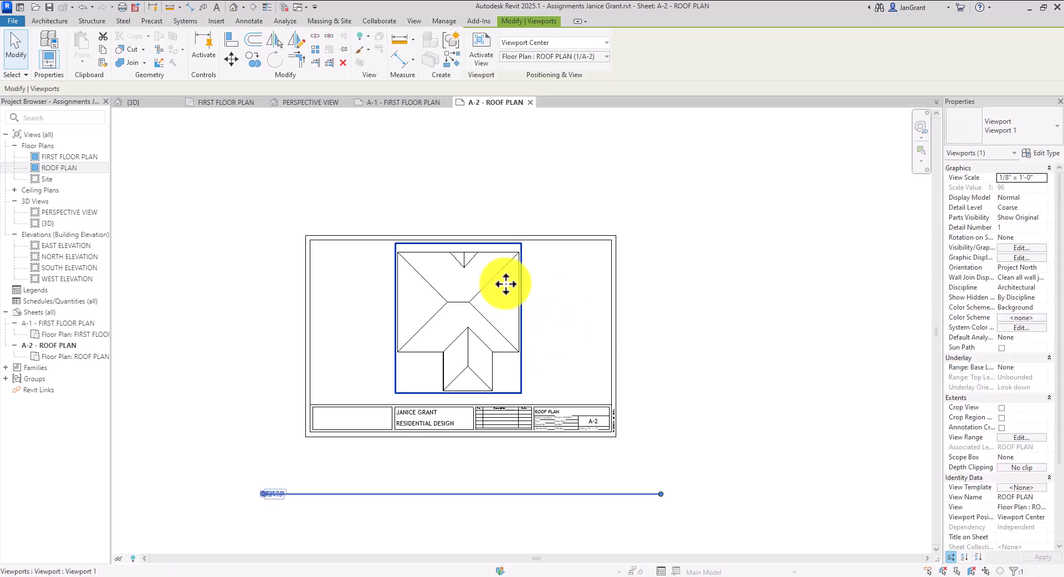
left_click_drag(666, 493, 663, 493)
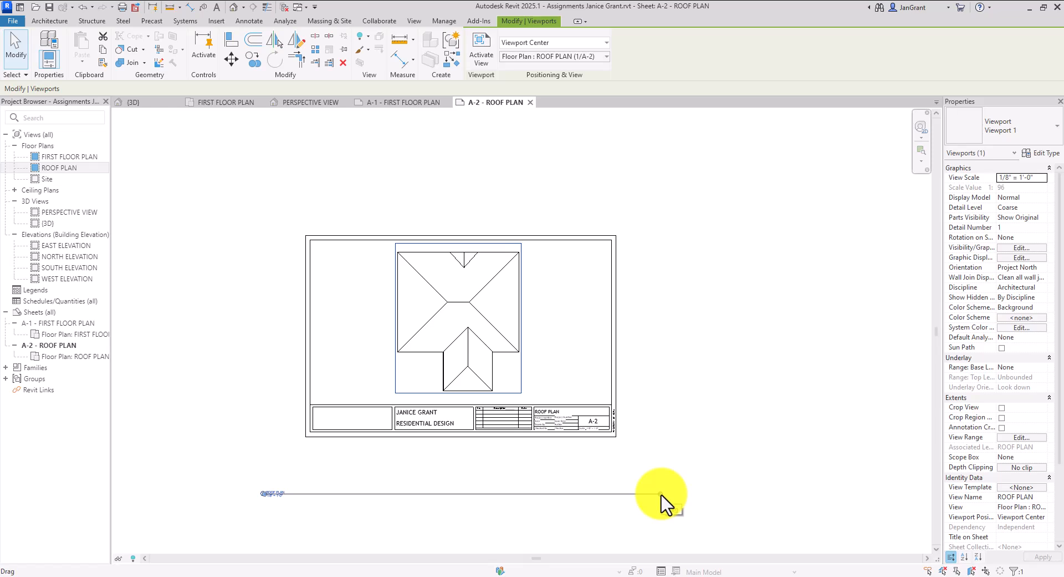
Shorten the ROOF PLAN title line and move the title up beside the roof's lower wing
left_click_drag(662, 493, 319, 497)
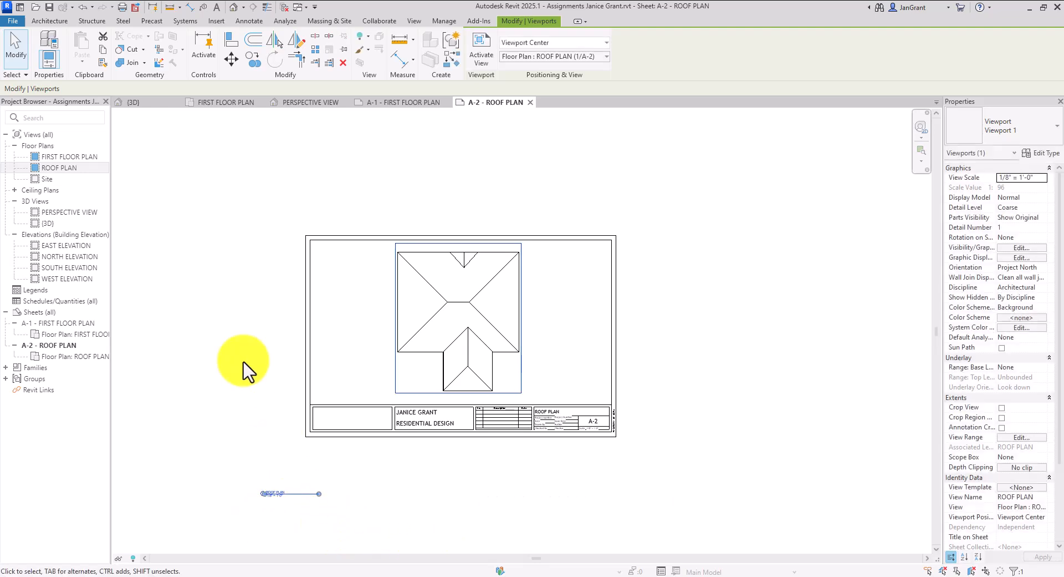
left_click(168, 321)
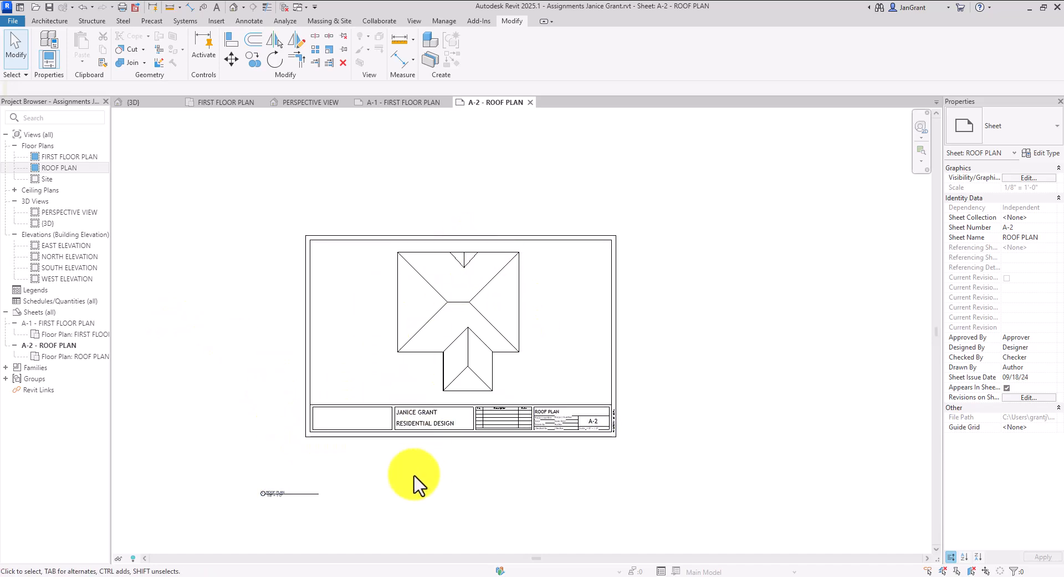
left_click(308, 493)
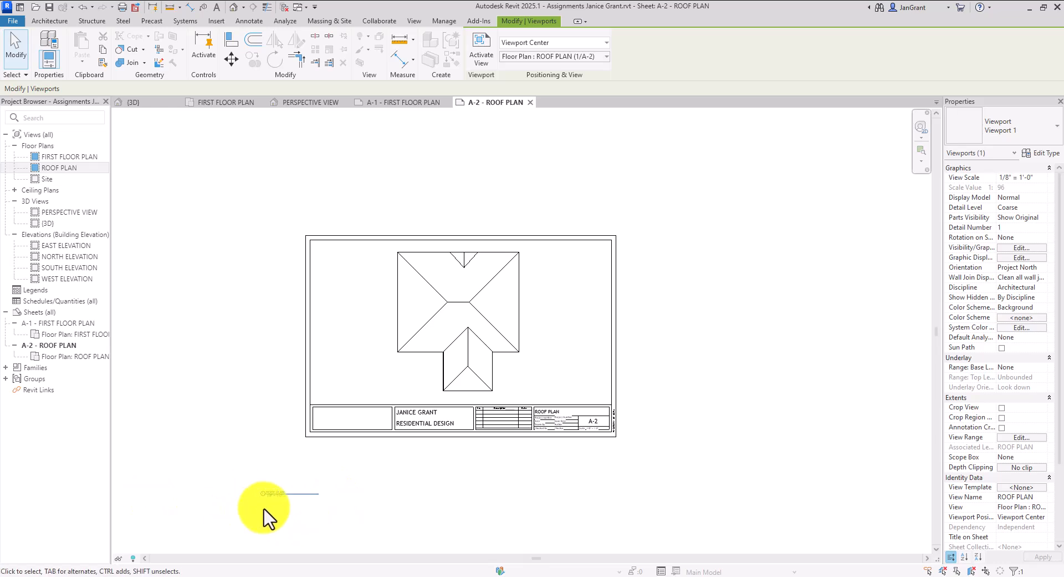
left_click_drag(303, 492, 558, 375)
left_click(523, 492)
scroll(493, 464, "up", 3)
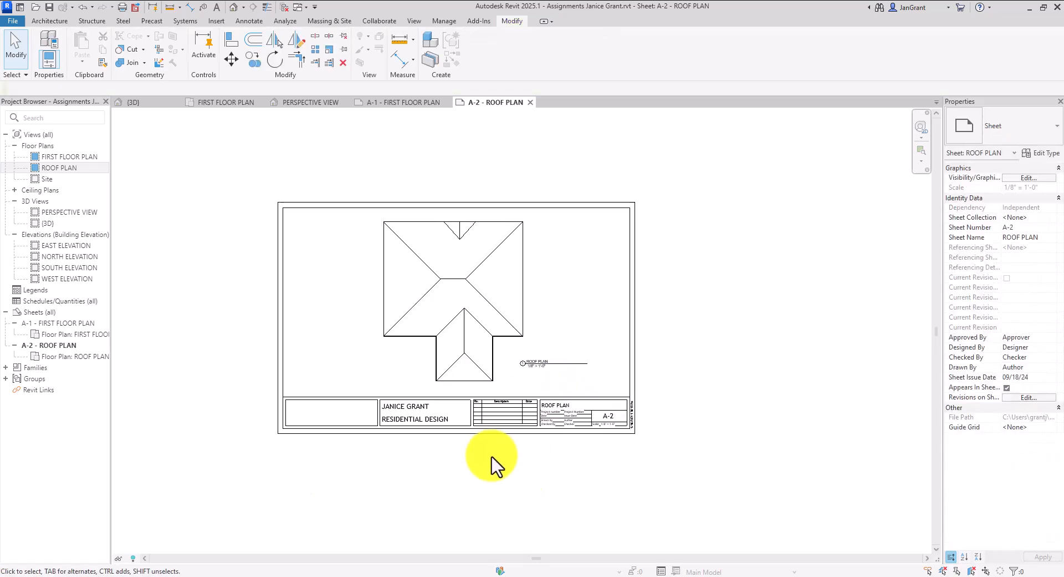
middle_click_drag(492, 464, 508, 518)
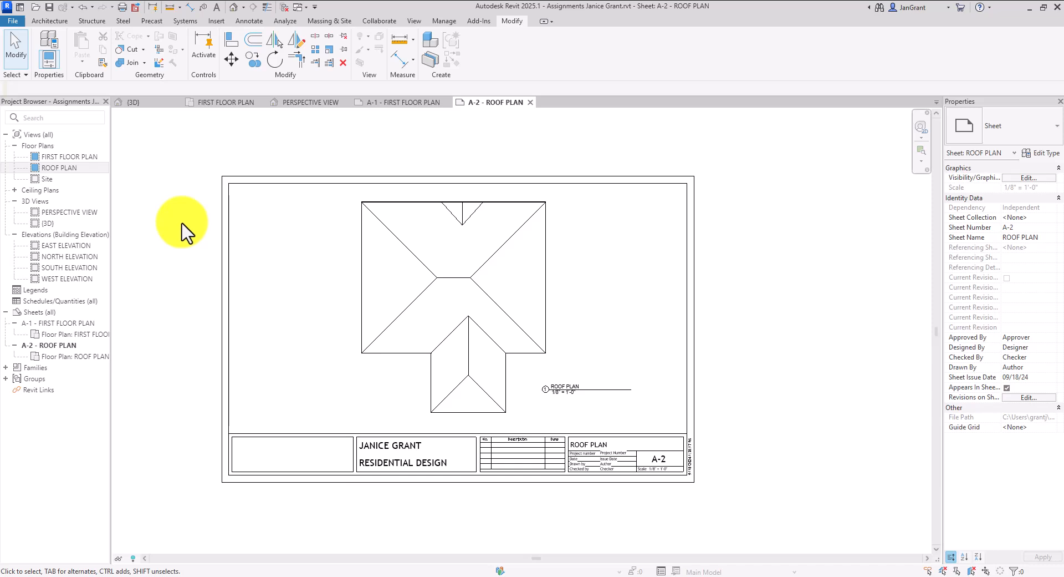
left_click(40, 311)
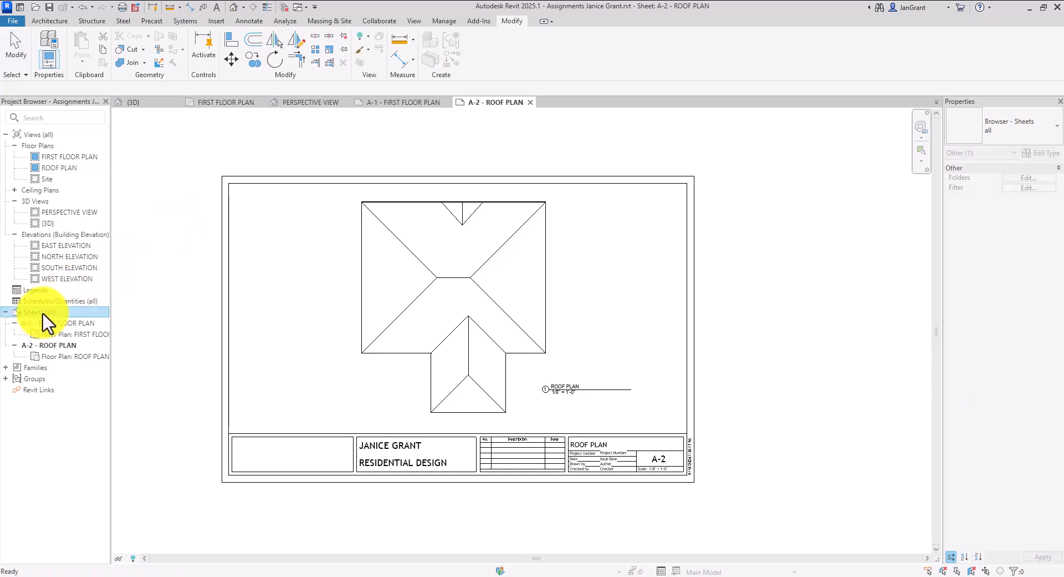
Create new sheet A-3 using the MY TITLEBLOCK 11 x 17 Horizontal titleblock
right_click(49, 319)
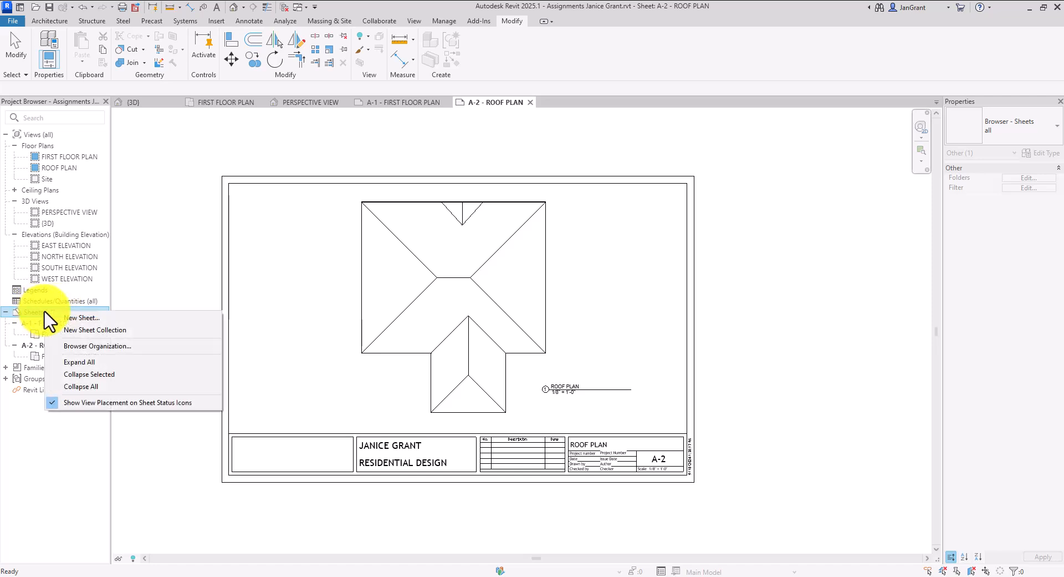
left_click(86, 325)
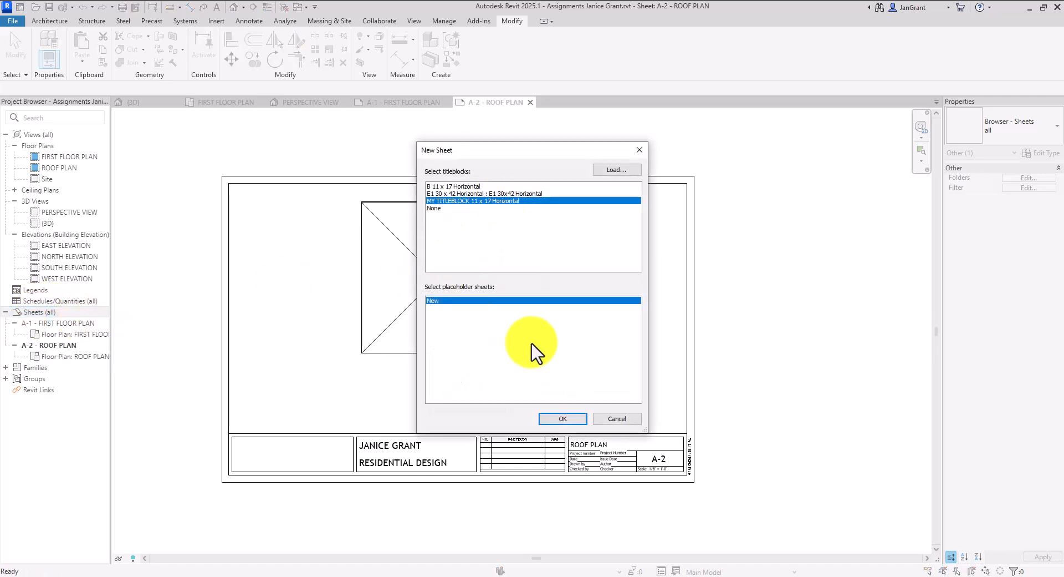
left_click(563, 418)
scroll(579, 383, "down", 2)
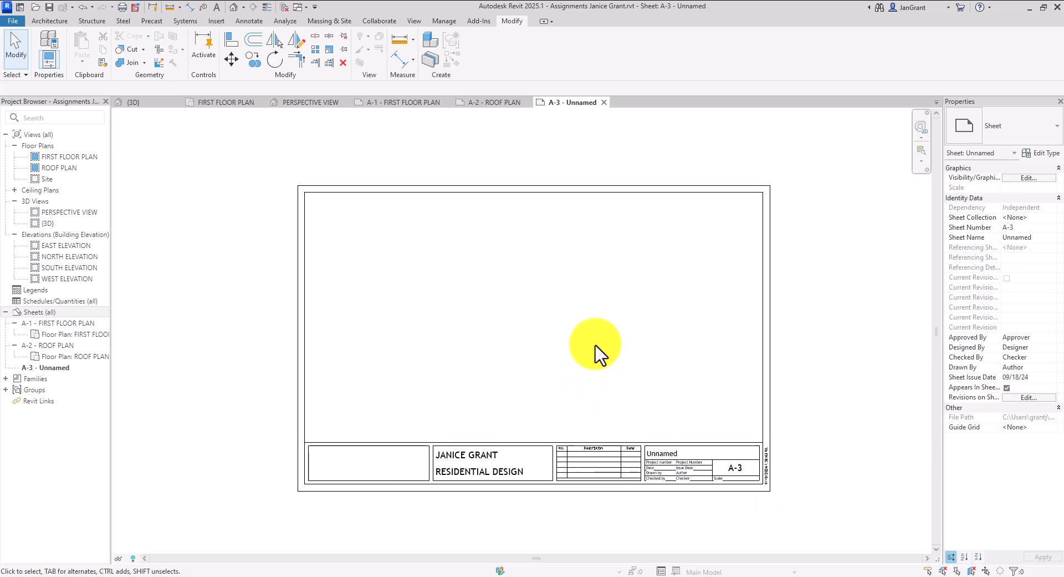
middle_click_drag(623, 357, 600, 366)
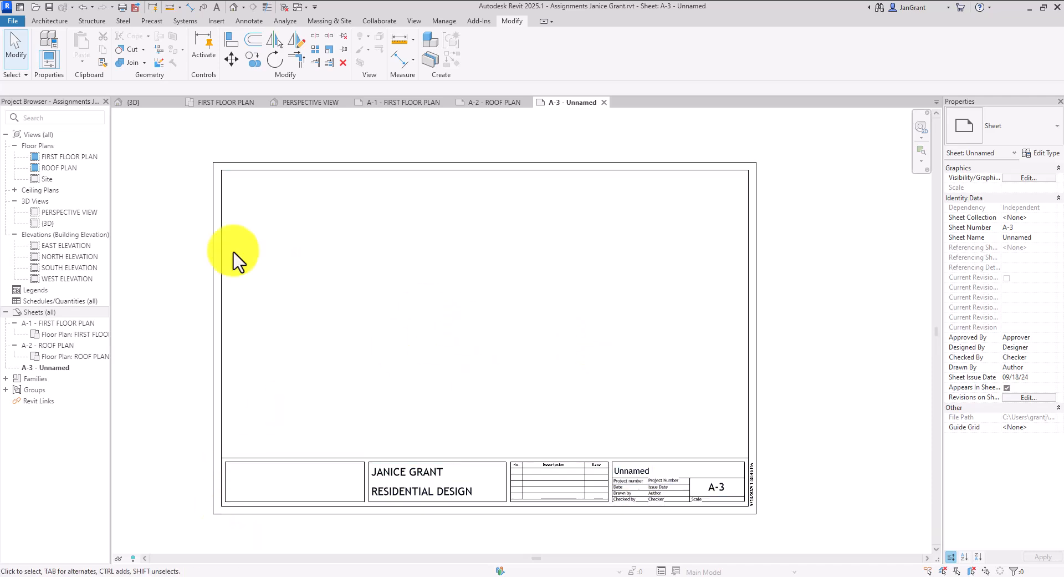
Place EAST ELEVATION near the top of A-3 and WEST ELEVATION below it
left_click(68, 246)
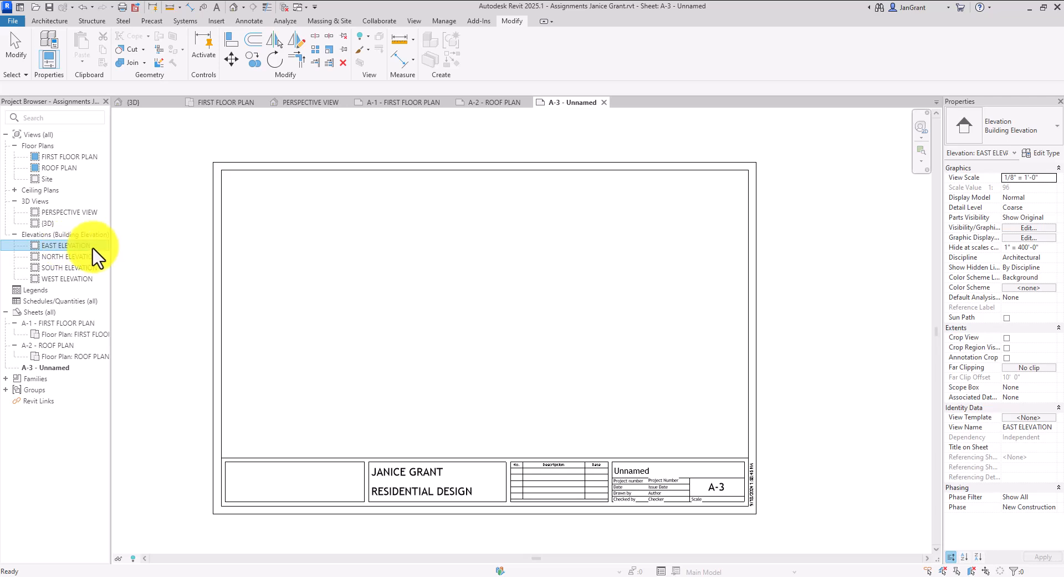
left_click_drag(59, 246, 521, 265)
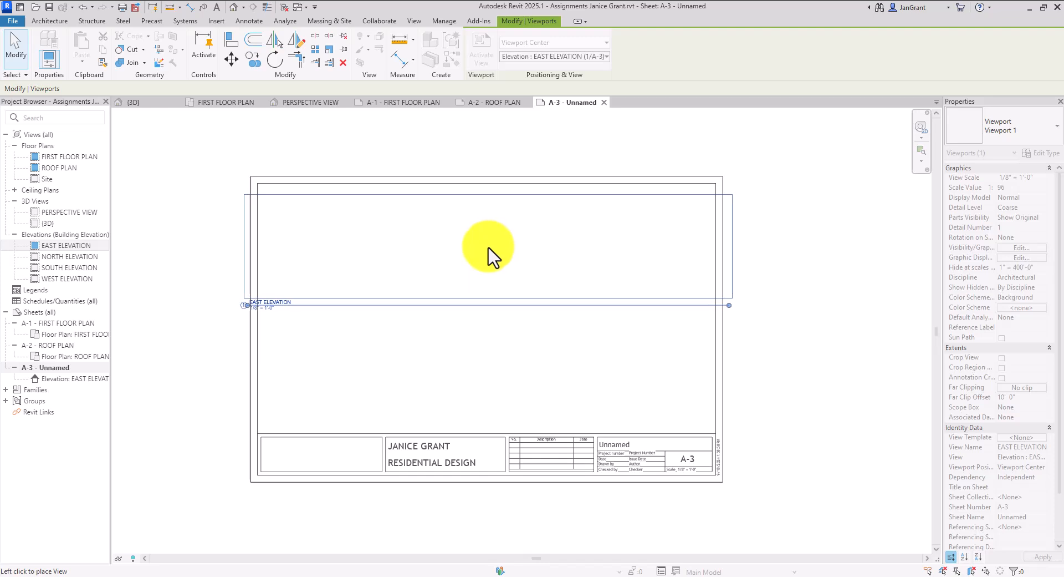
left_click(488, 256)
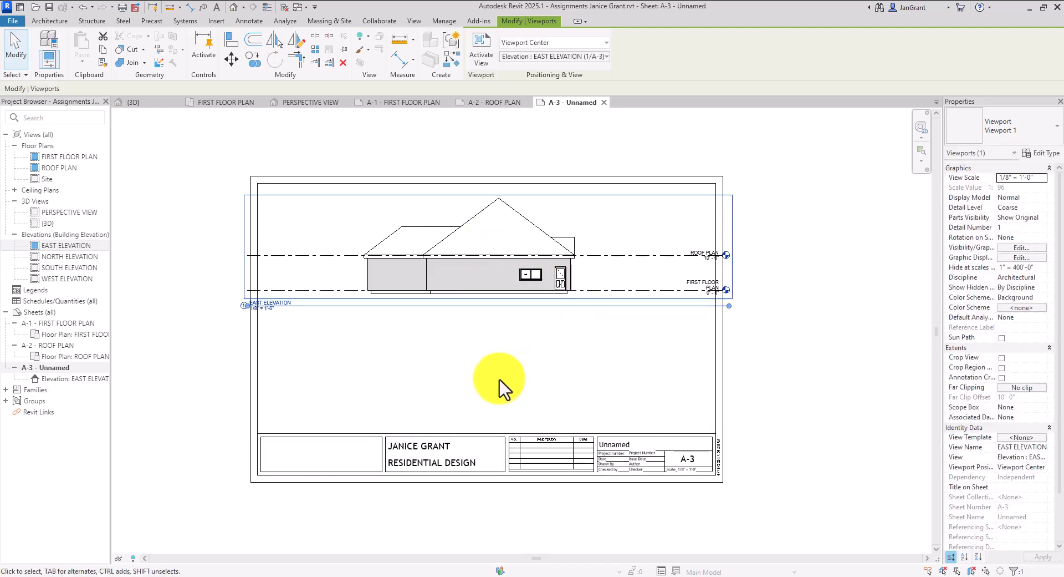
left_click(71, 279)
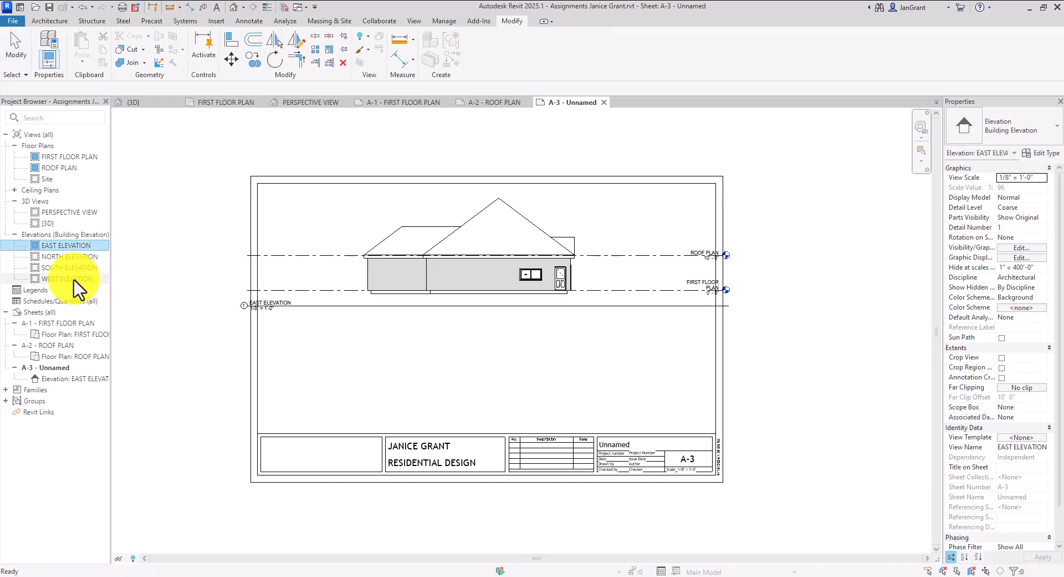
left_click_drag(67, 280, 496, 360)
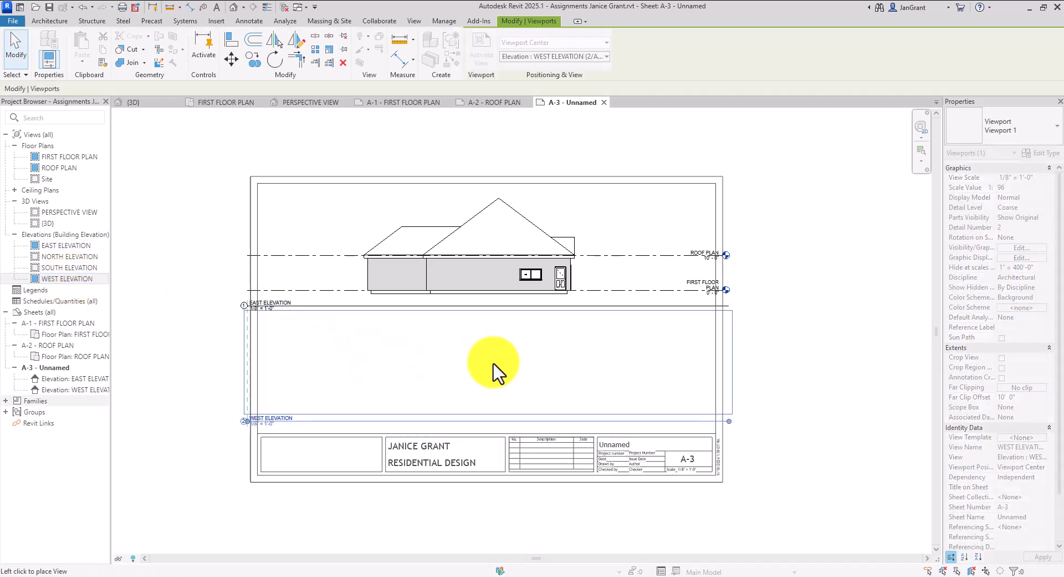
left_click(496, 368)
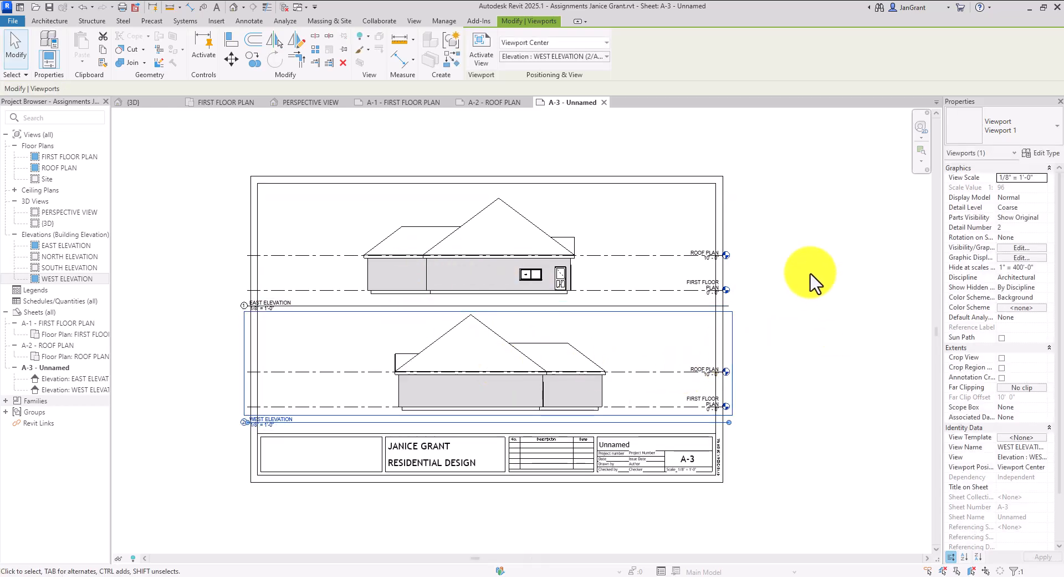
key("Left")
key("Left")
key("Left")
key("Left")
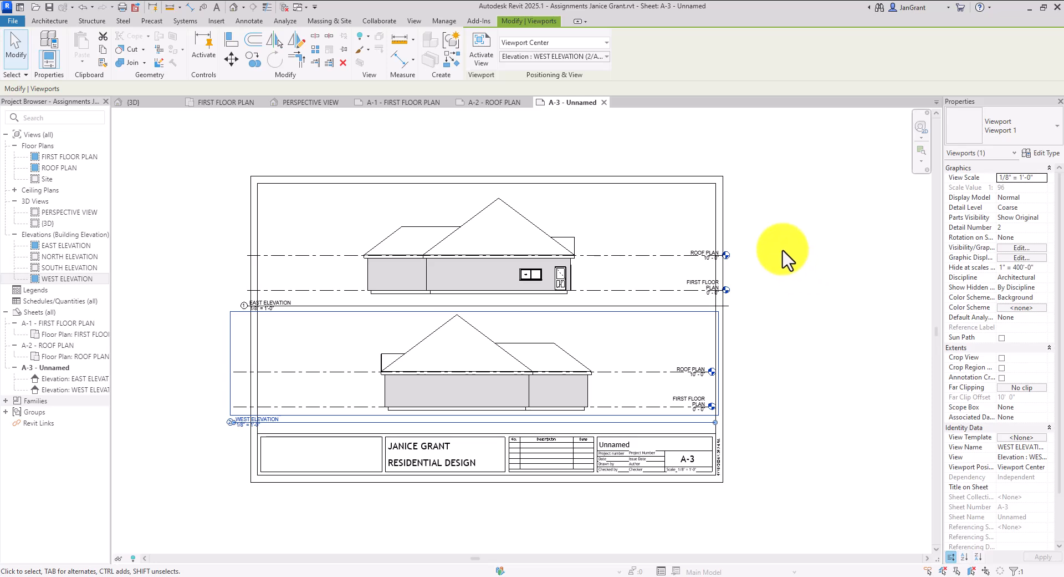
Pull the East Elevation's ROOF PLAN level ends in toward the house on the right and left
double_click(594, 233)
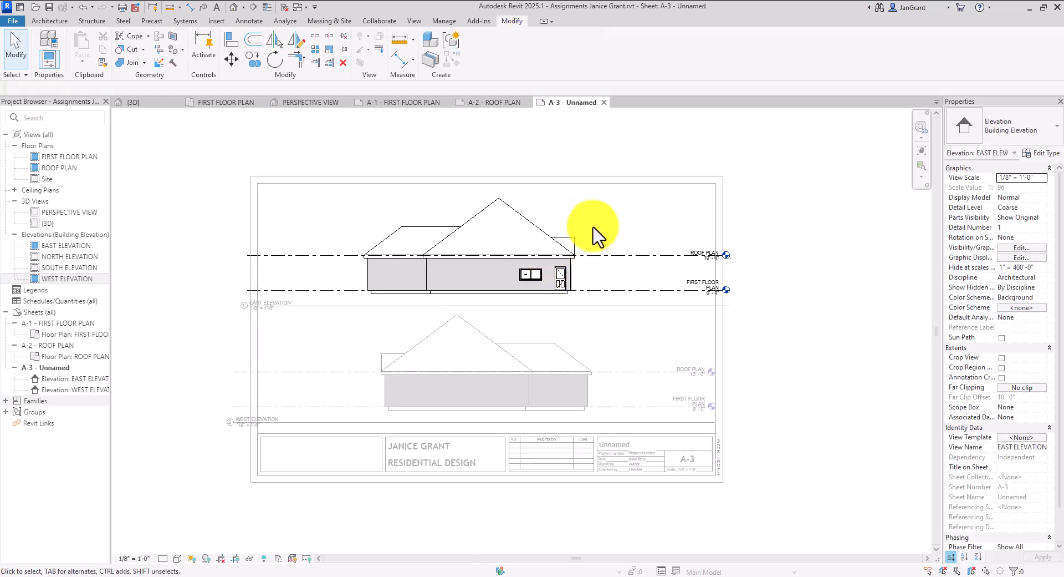
scroll(594, 233, "up", 2)
middle_click_drag(594, 233, 662, 256)
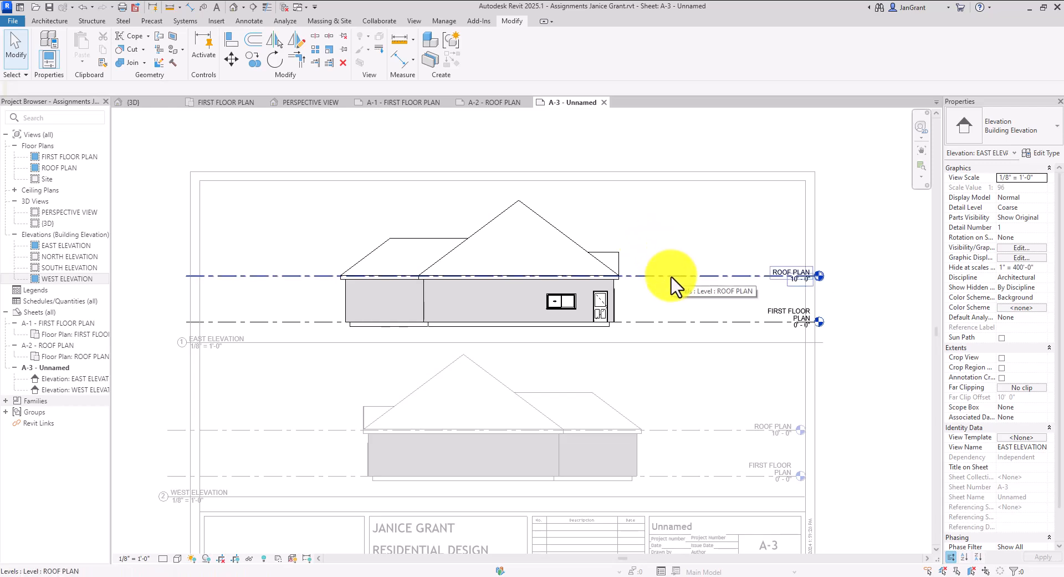
left_click(671, 276)
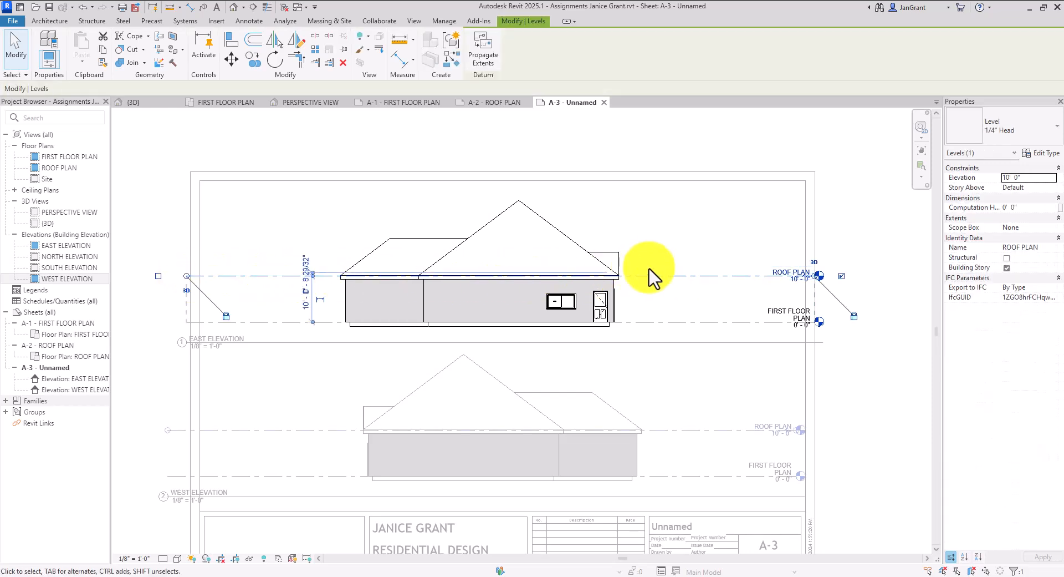
scroll(862, 280, "up", 1)
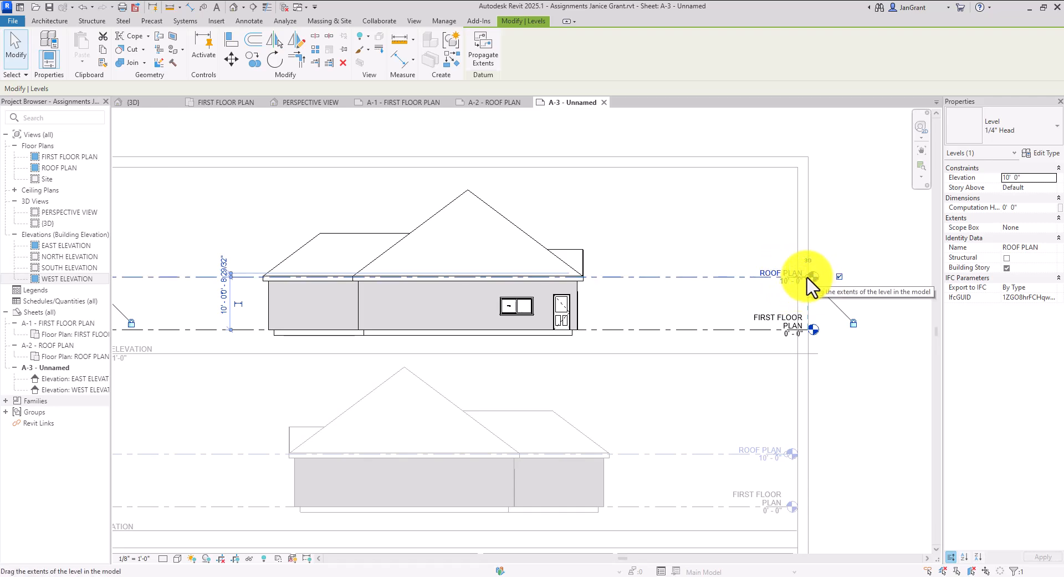
left_click_drag(808, 279, 692, 285)
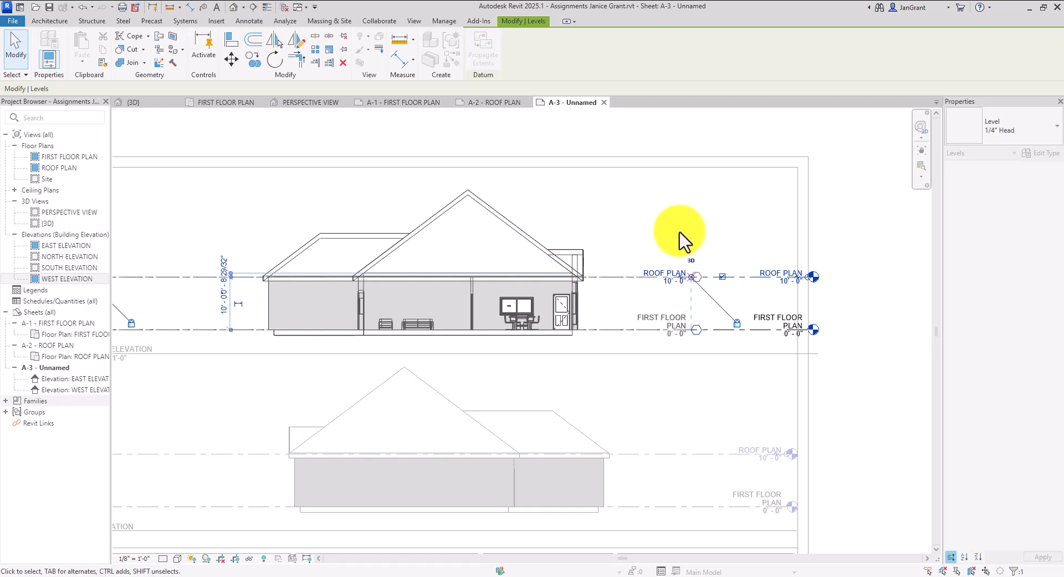
middle_click_drag(686, 396, 799, 397)
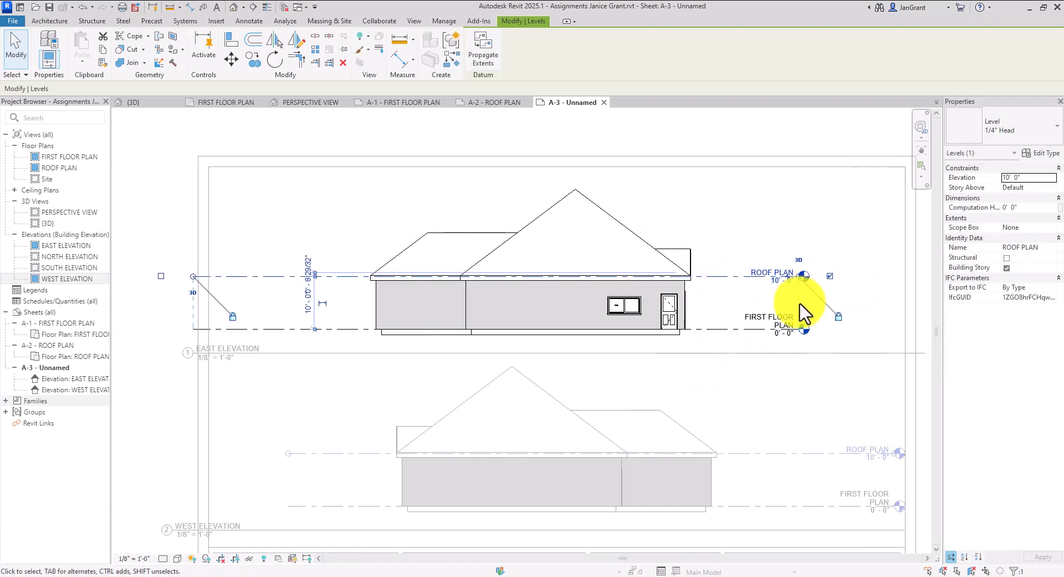
left_click_drag(195, 277, 331, 284)
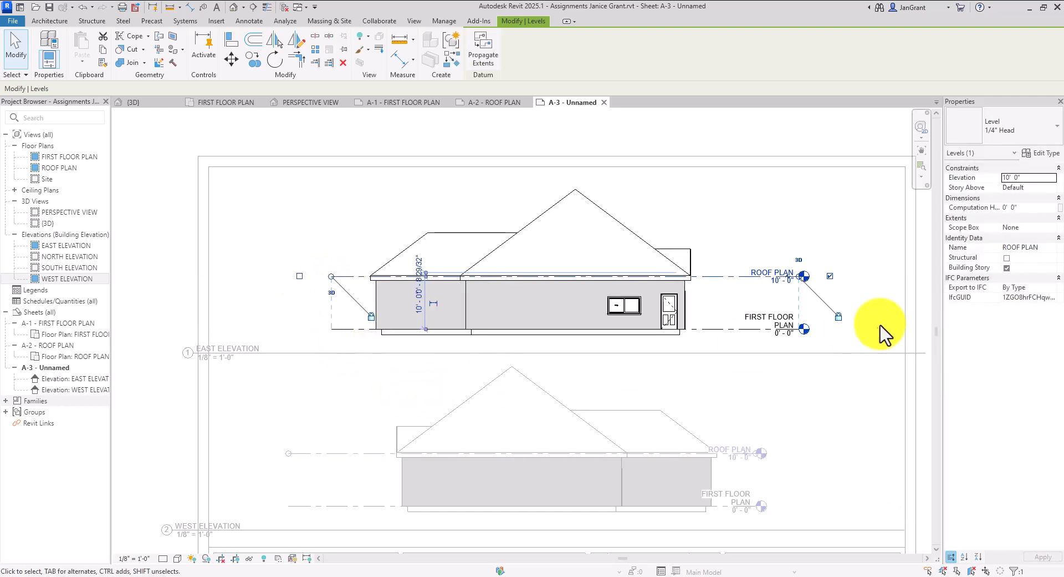
scroll(804, 333, "down", 3)
middle_click_drag(815, 376, 710, 307)
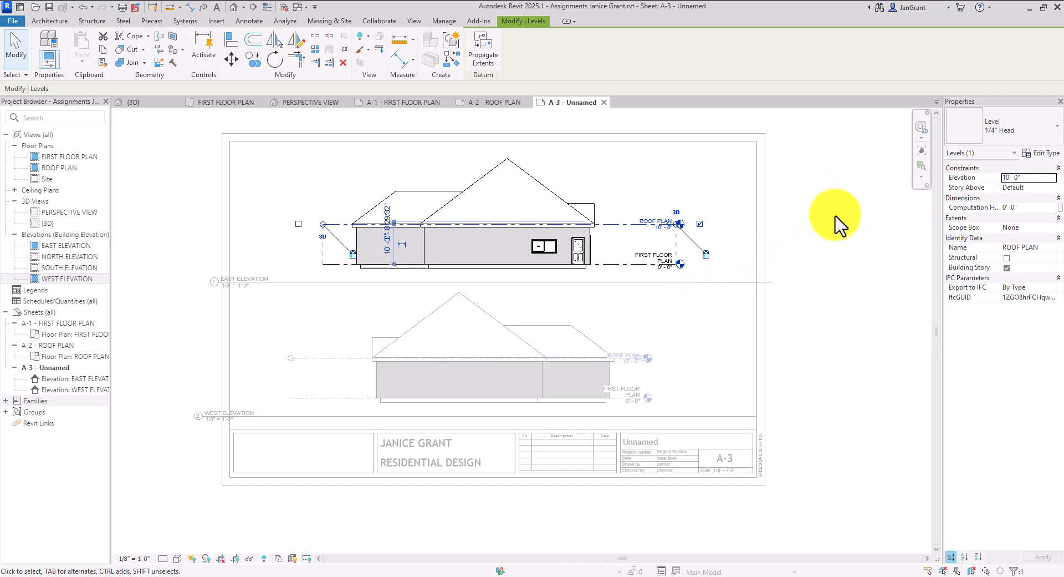
Shorten the East Elevation title line, centre it under the view, and nudge the viewport up
double_click(841, 257)
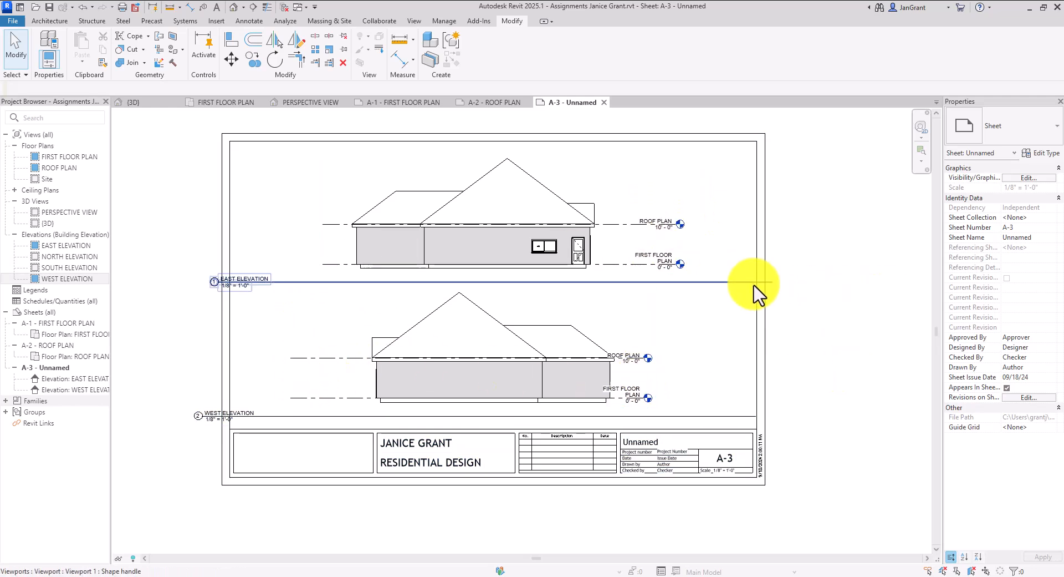
left_click(619, 243)
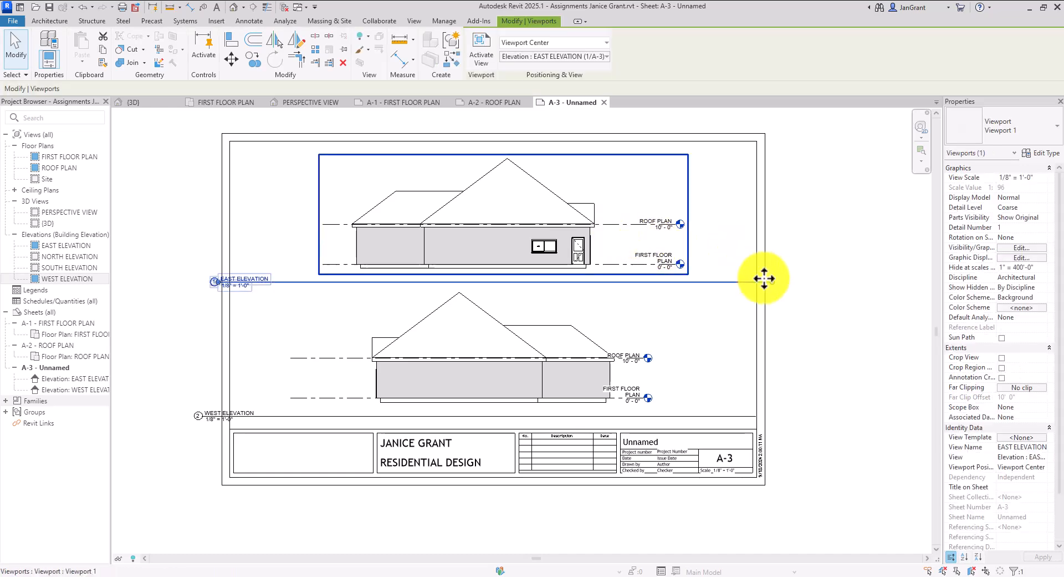
left_click_drag(777, 287, 316, 292)
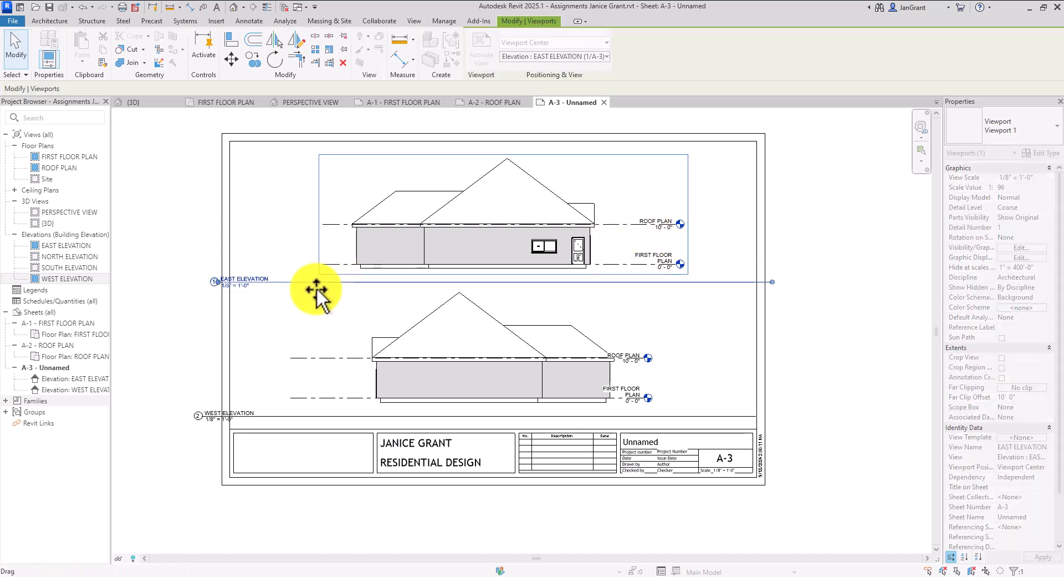
left_click(309, 298)
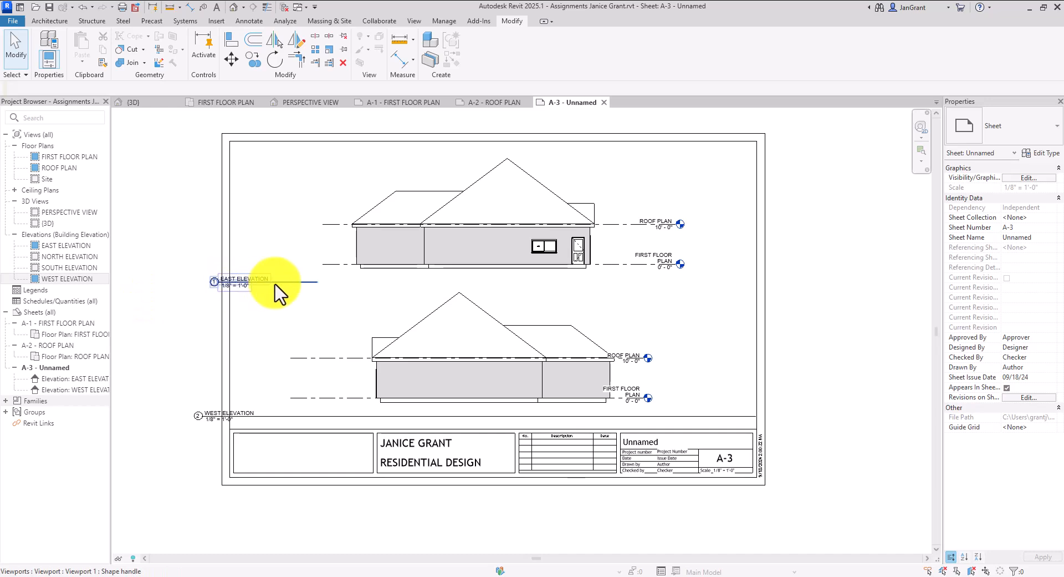
left_click(279, 284)
left_click_drag(283, 283, 567, 289)
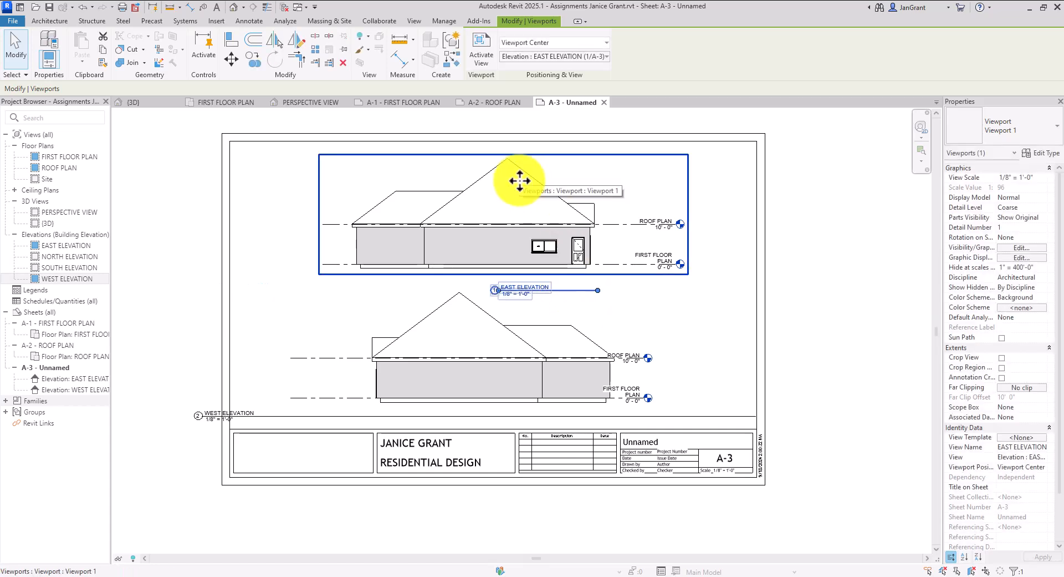
key("Up")
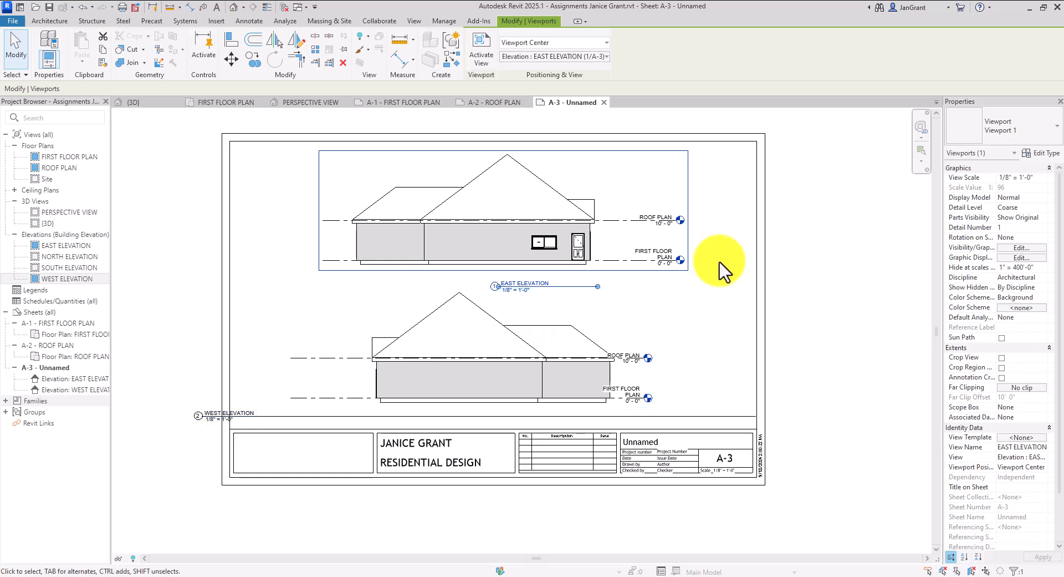
Drag the West Elevation's ROOF PLAN level end to line up with the East Elevation levels
double_click(540, 381)
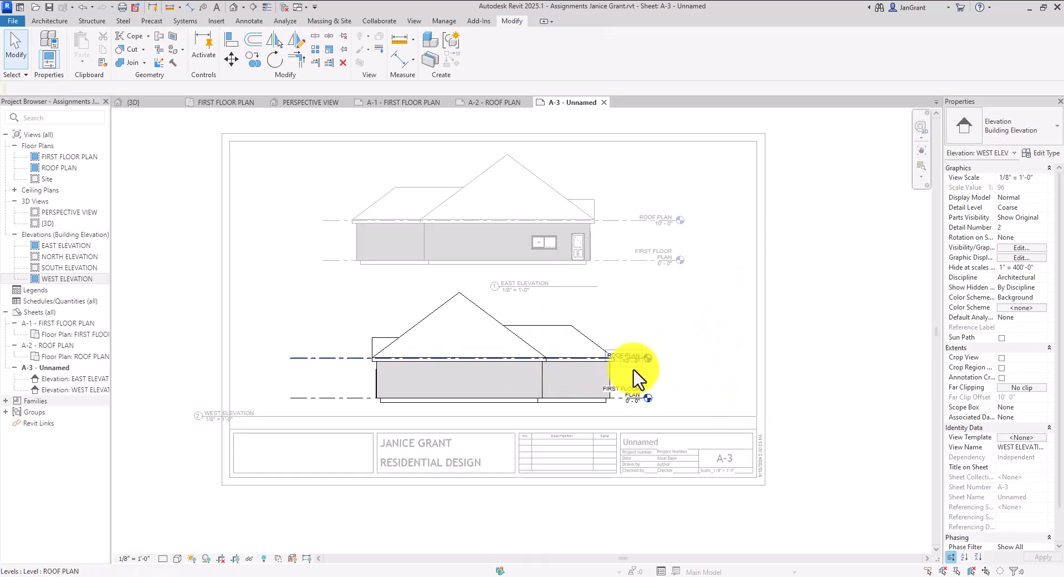
scroll(638, 373, "up", 2)
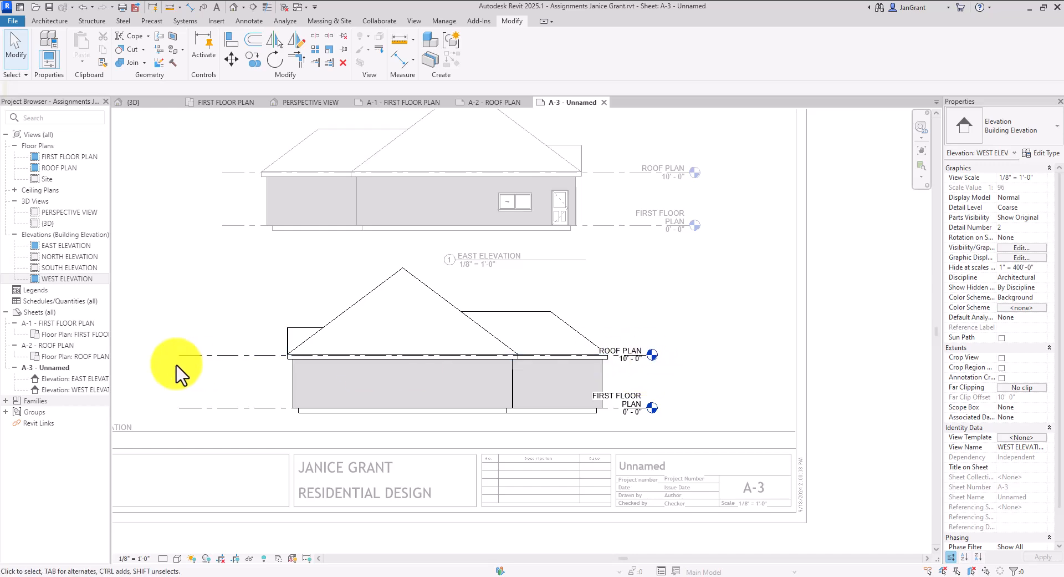
left_click(210, 355)
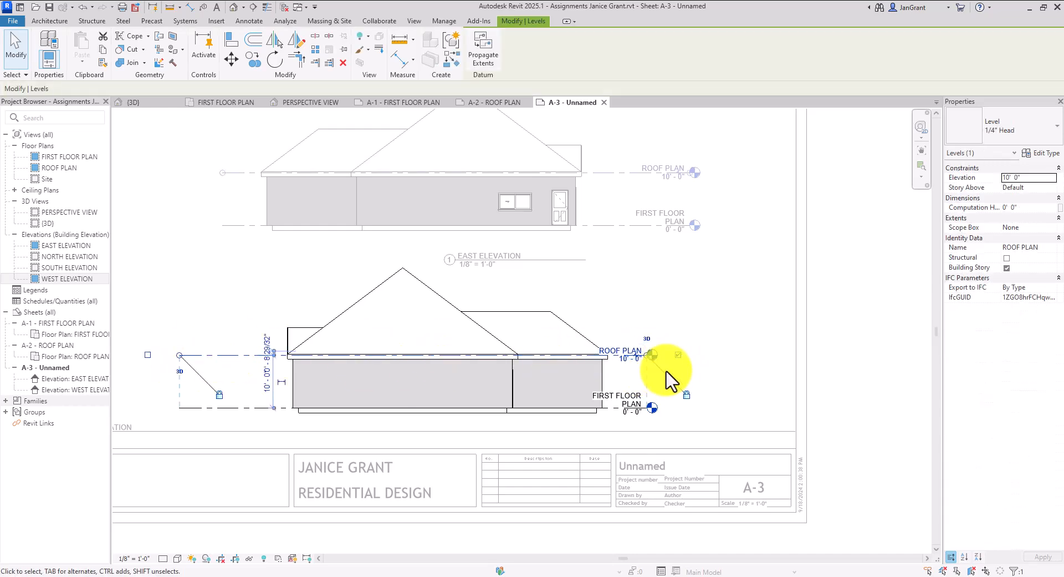
left_click_drag(647, 358, 697, 355)
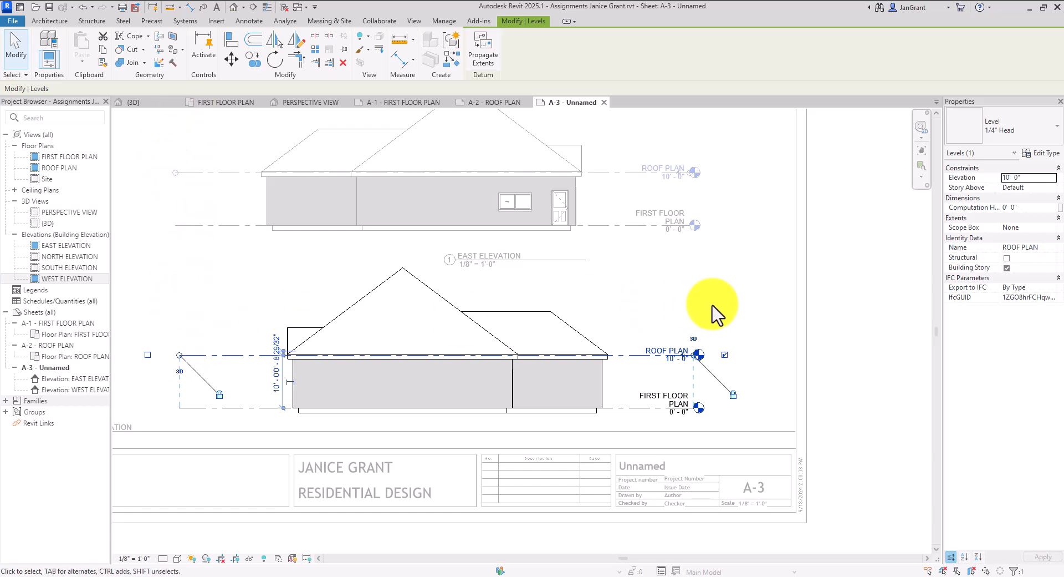
scroll(715, 307, "down", 3)
left_click(840, 288)
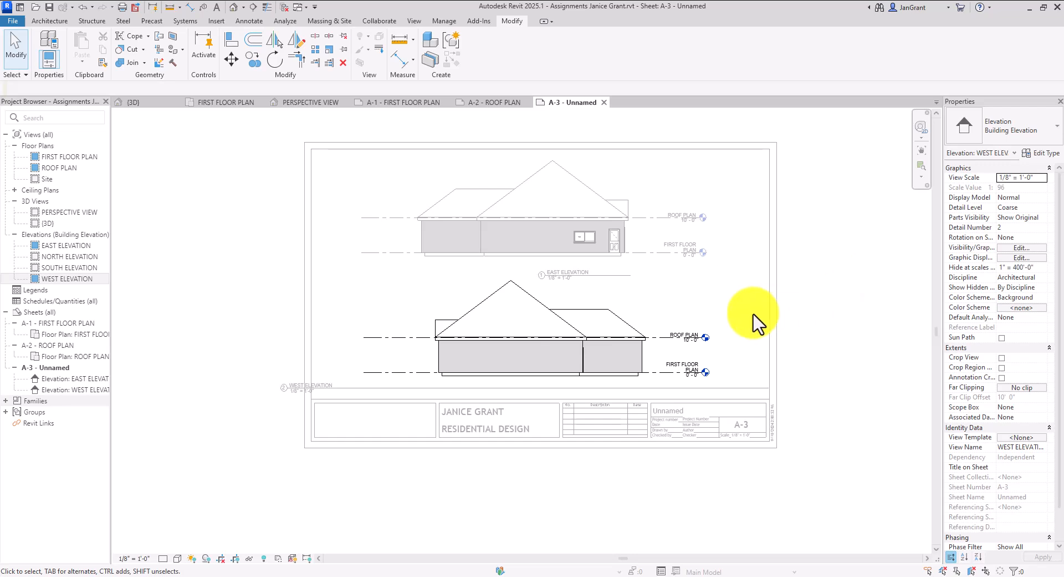
Leave the West Elevation viewport and nudge the East Elevation viewport up slightly
double_click(168, 342)
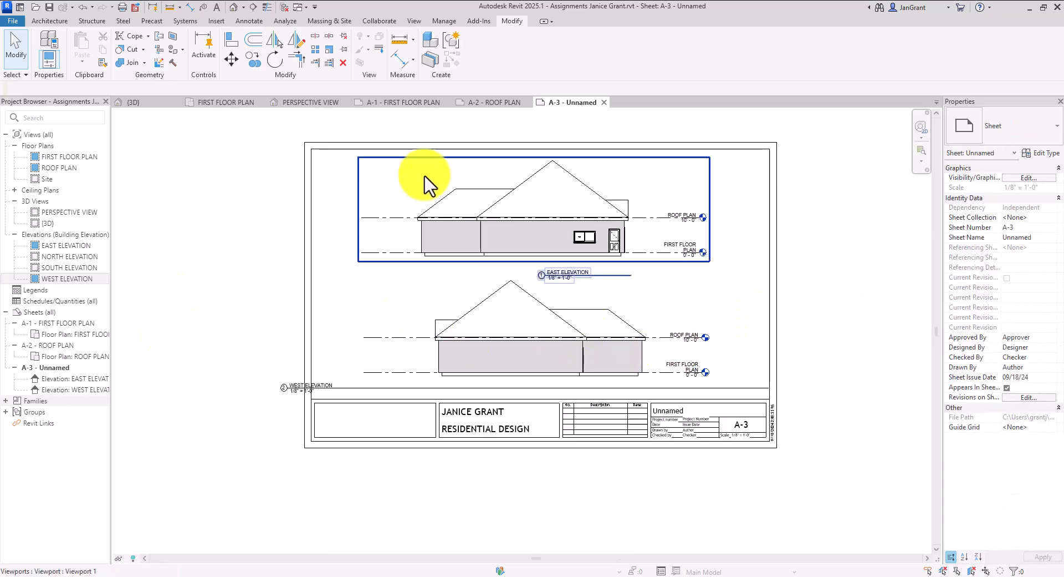
left_click(576, 196)
key("Up")
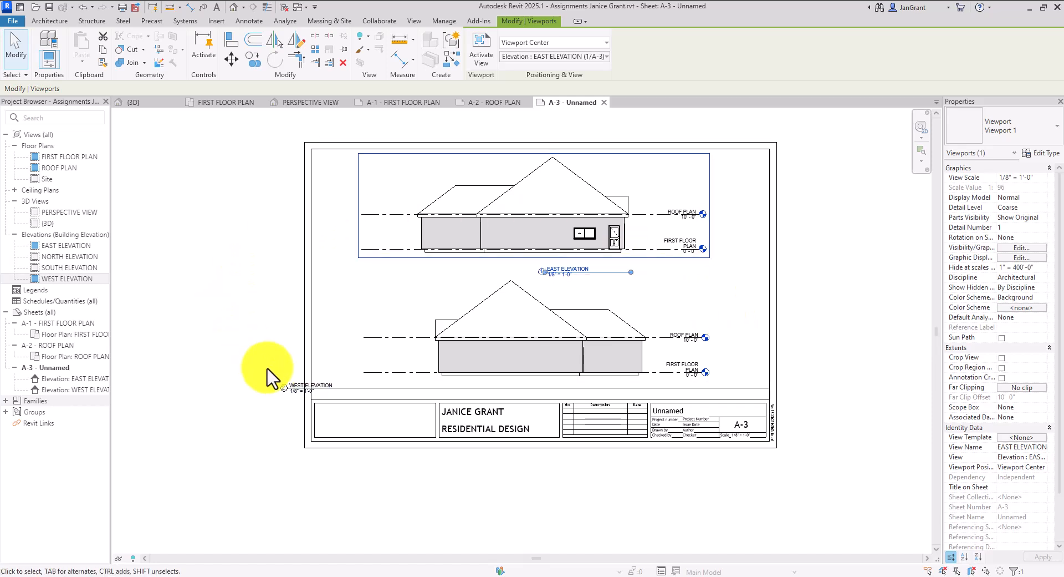
Shorten the West Elevation title line, centre it beneath the view, and nudge the viewport up
left_click(500, 336)
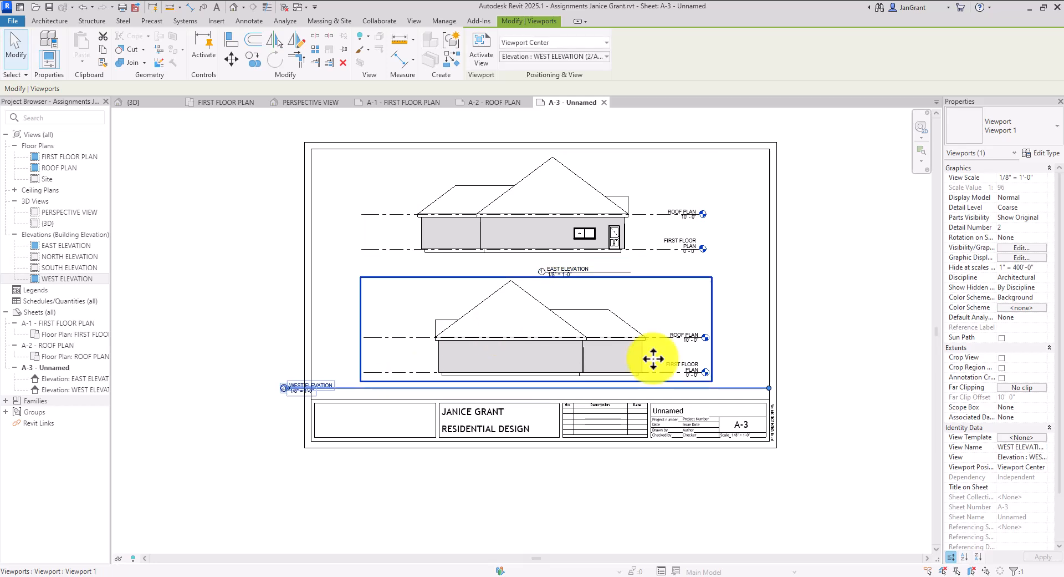
left_click_drag(770, 395, 377, 400)
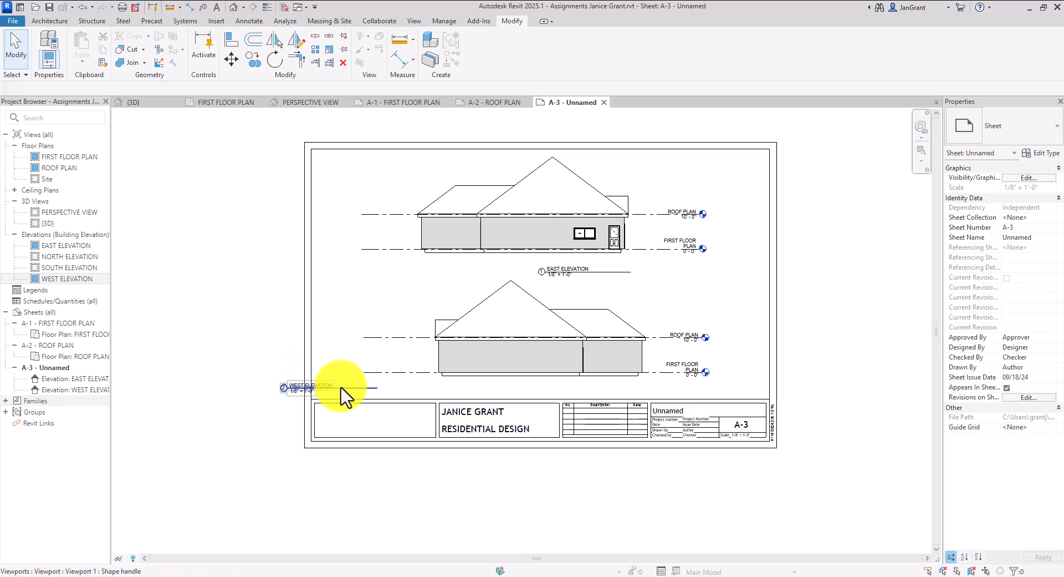
left_click_drag(347, 385, 601, 387)
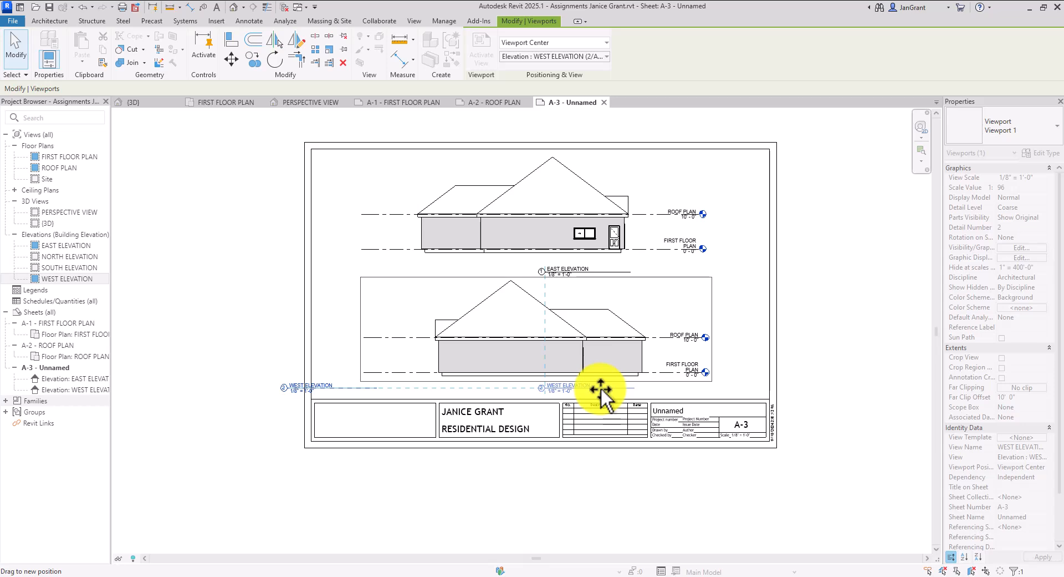
left_click_drag(601, 387, 601, 387)
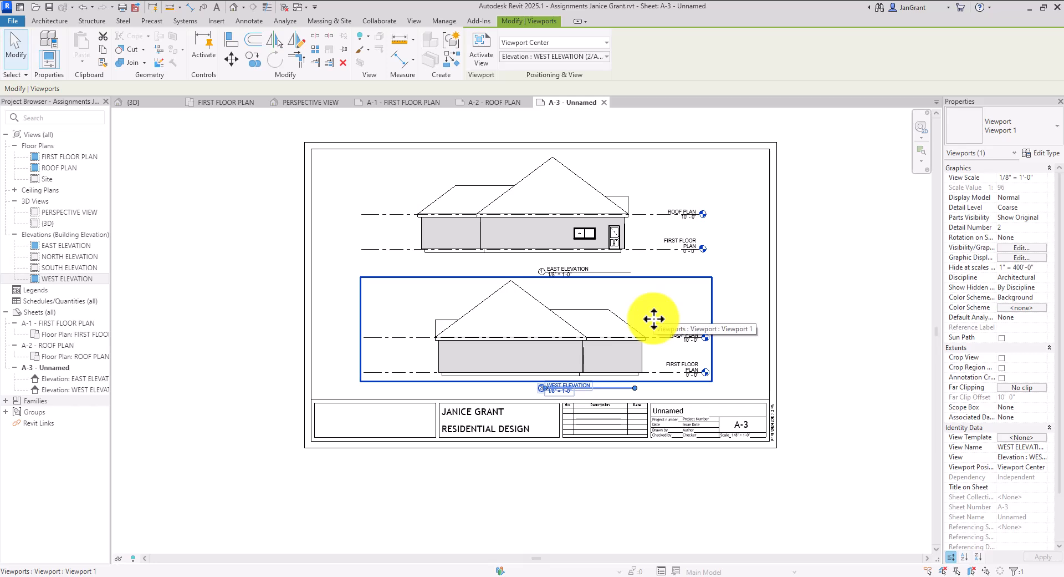
key("Up")
key("Up")
left_click(751, 372)
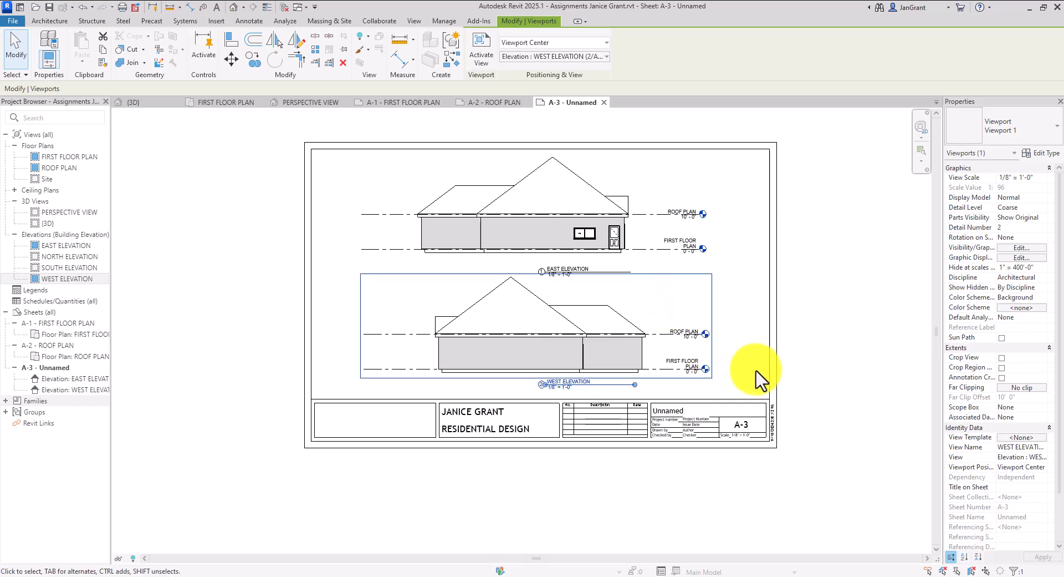
Enter ELEVATIONS as the sheet name in A-3's title block
left_click(679, 412)
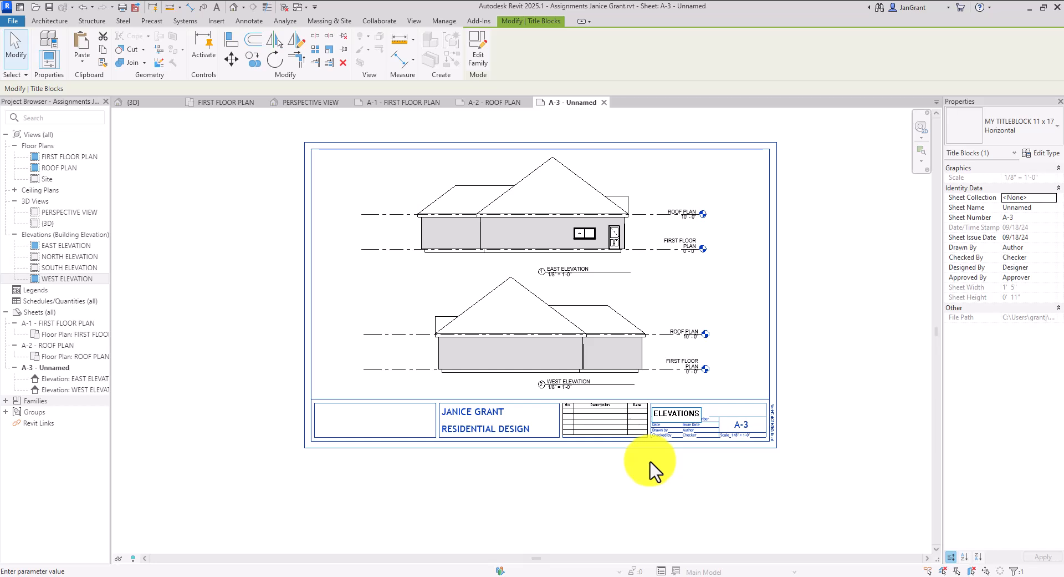
left_click(295, 484)
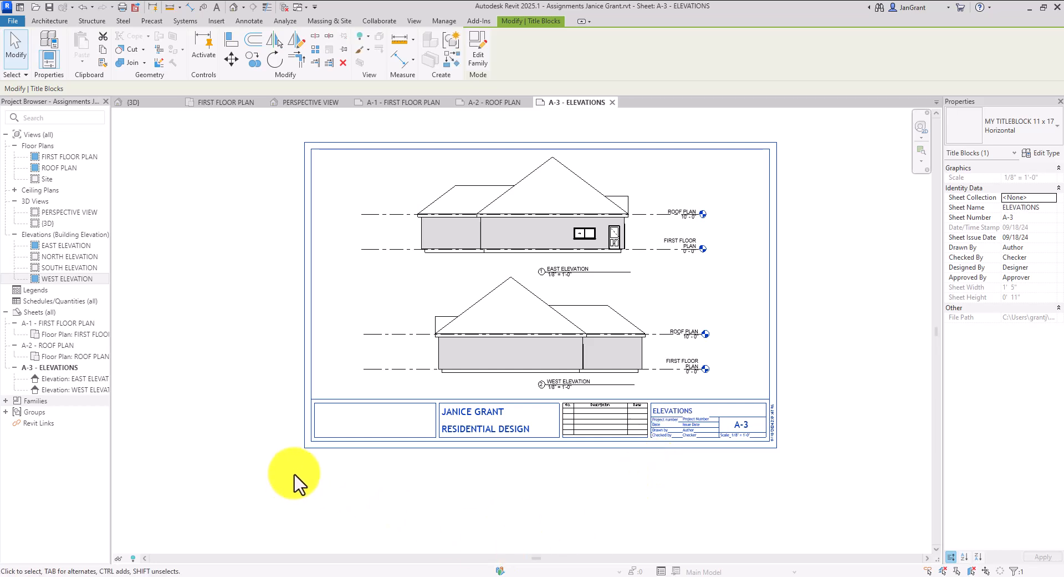
left_click(227, 416)
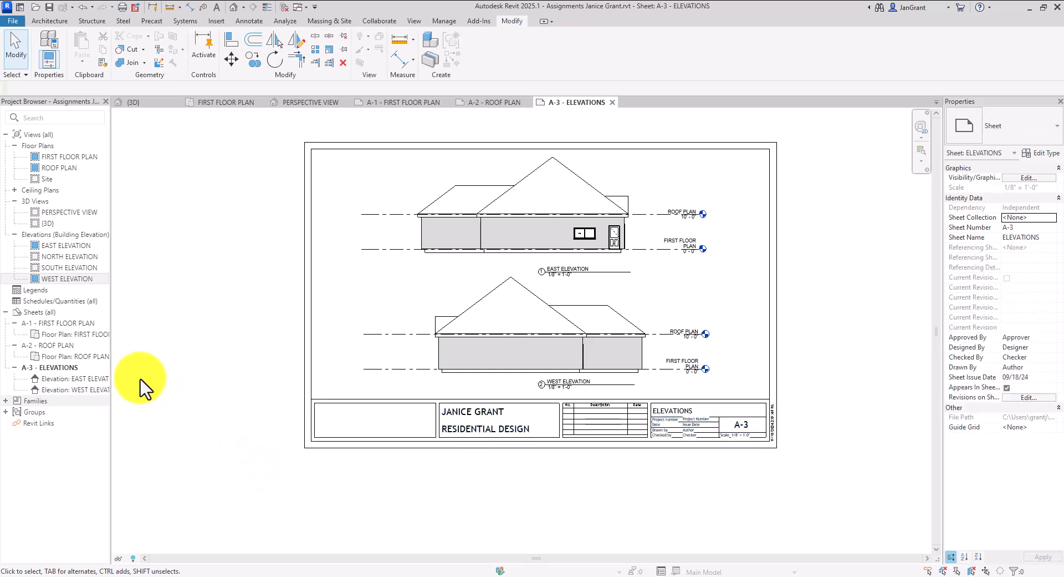
Create new sheet A-4 on the custom titleblock
left_click(40, 312)
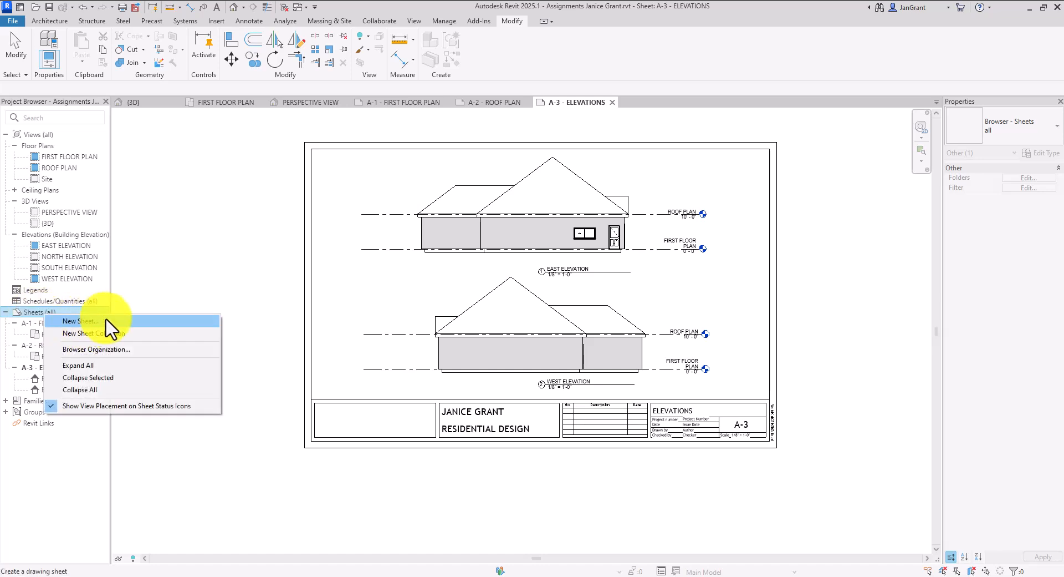
left_click(106, 320)
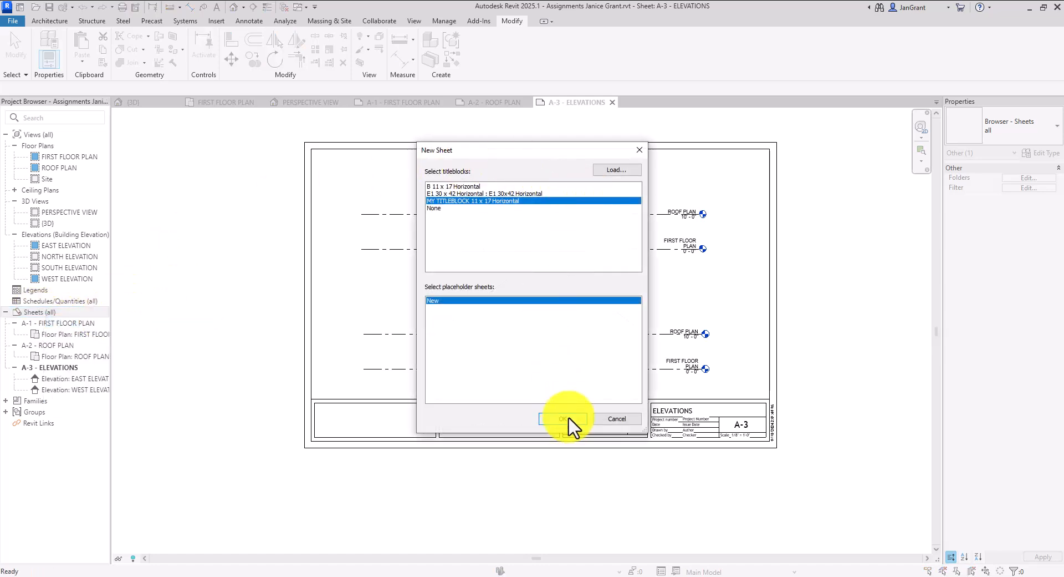
left_click(568, 418)
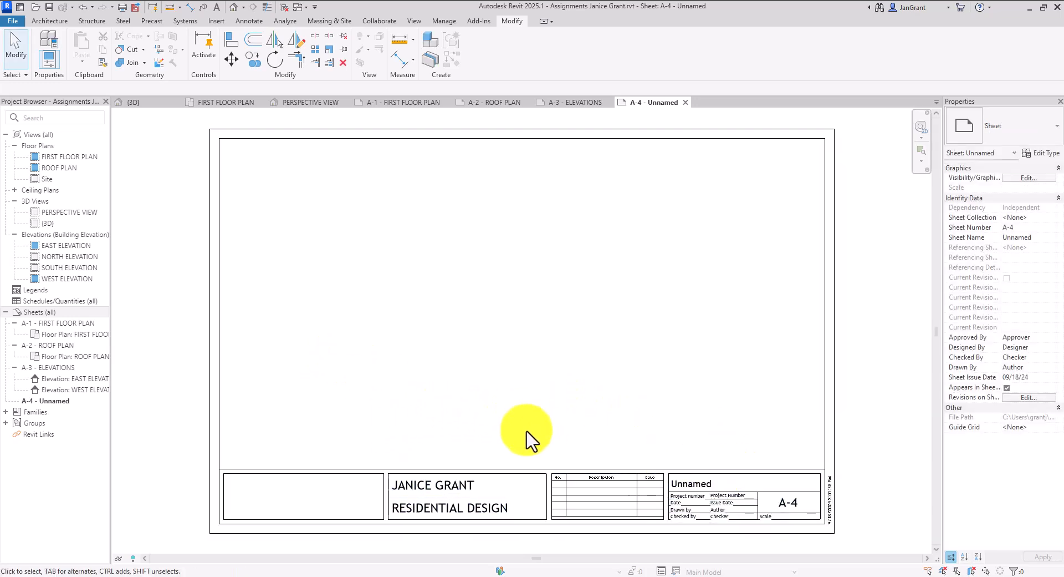
Place NORTH ELEVATION on A-4 and SOUTH ELEVATION stacked below it
left_click(83, 255)
left_click_drag(82, 256, 594, 327)
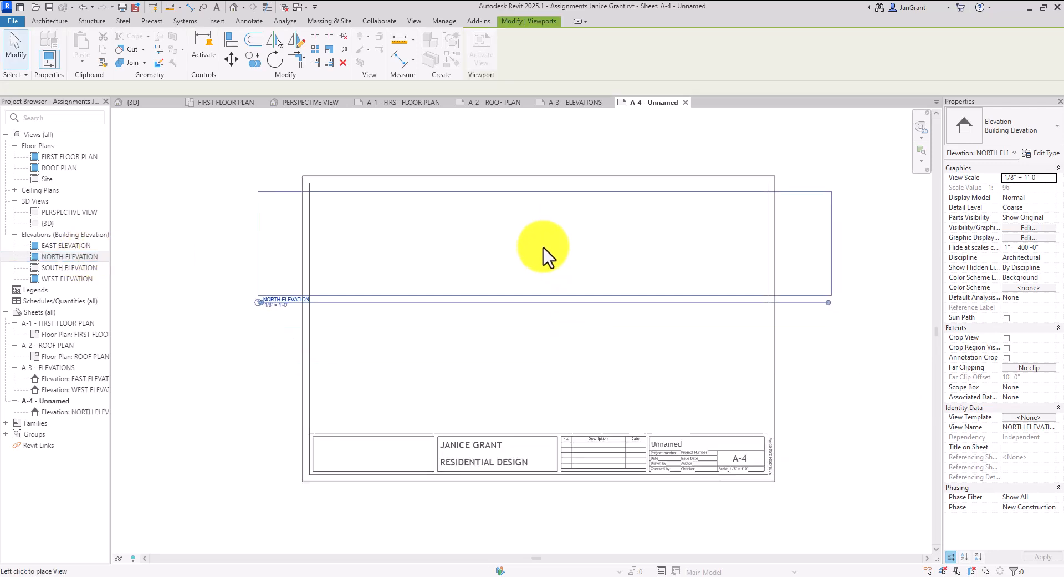
left_click(546, 256)
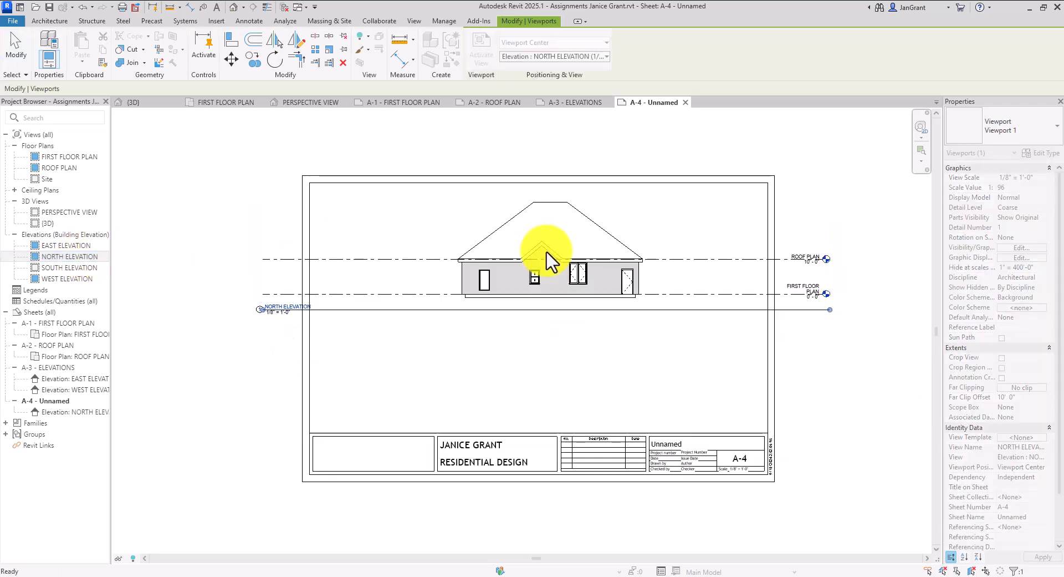
left_click(70, 267)
left_click_drag(69, 267, 600, 381)
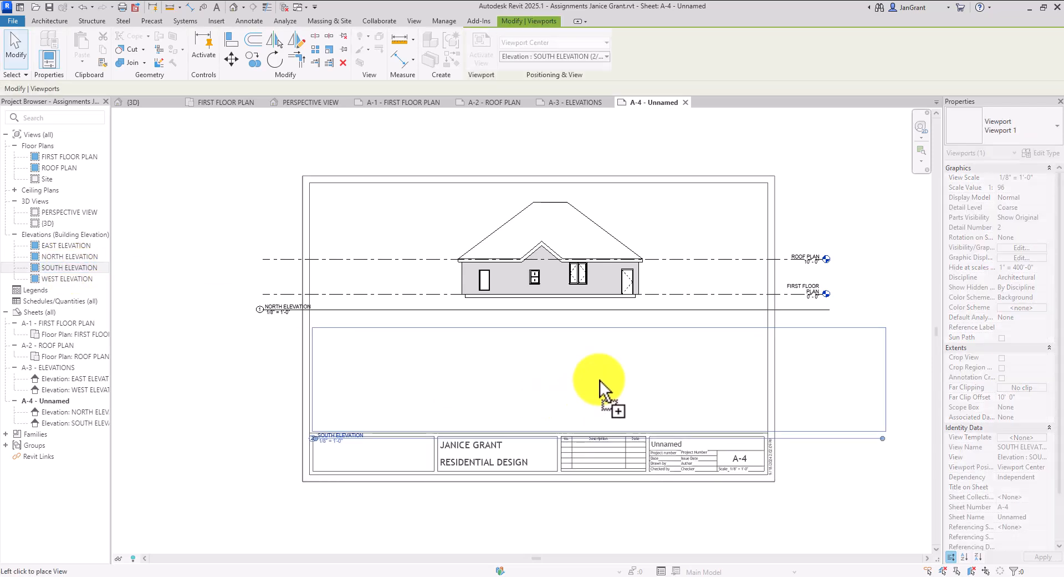
left_click(547, 377)
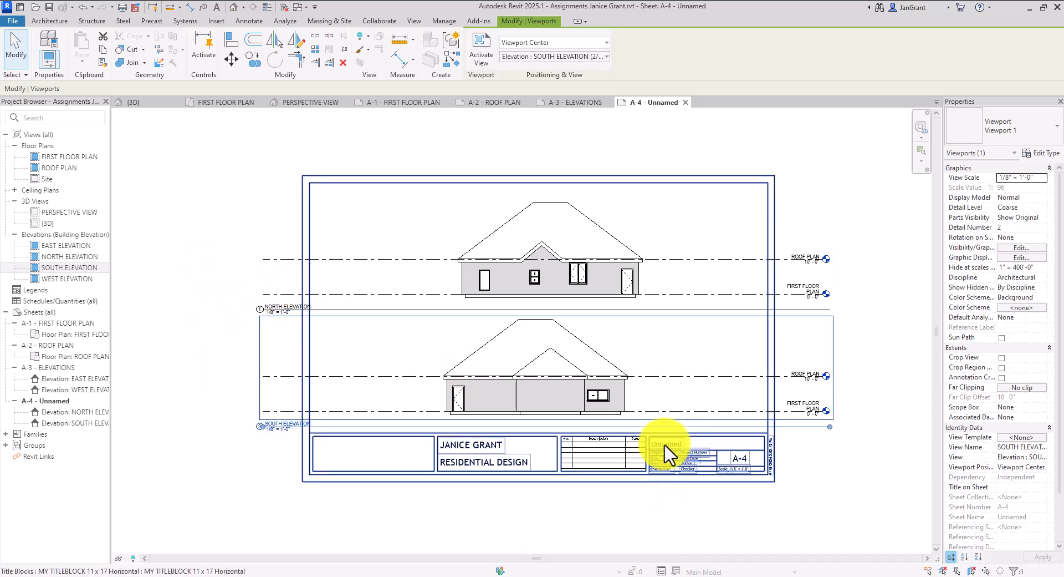
left_click(531, 517)
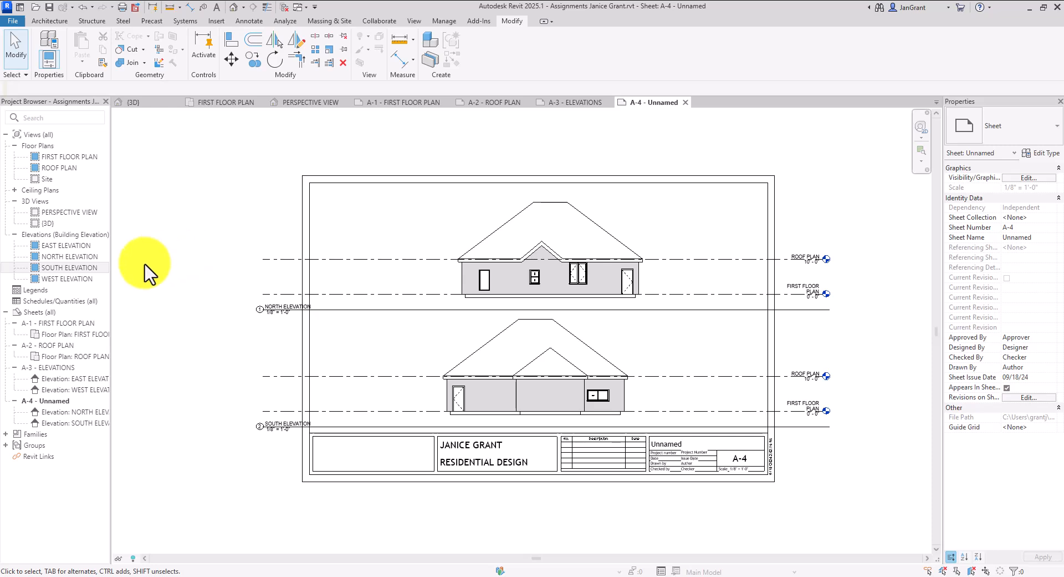
Create new sheet A-5 on the custom titleblock
right_click(50, 312)
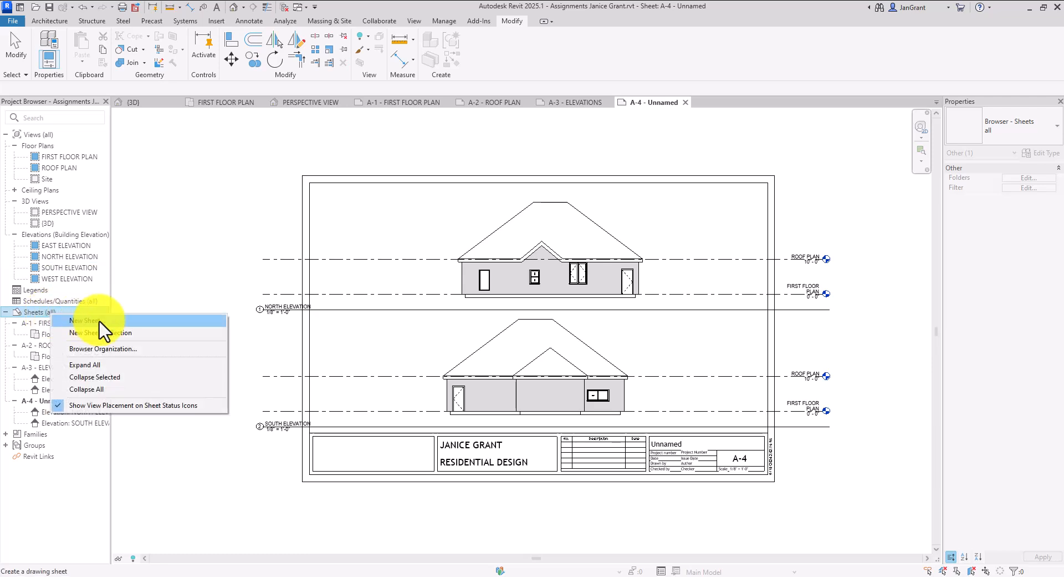
left_click(89, 320)
left_click(563, 418)
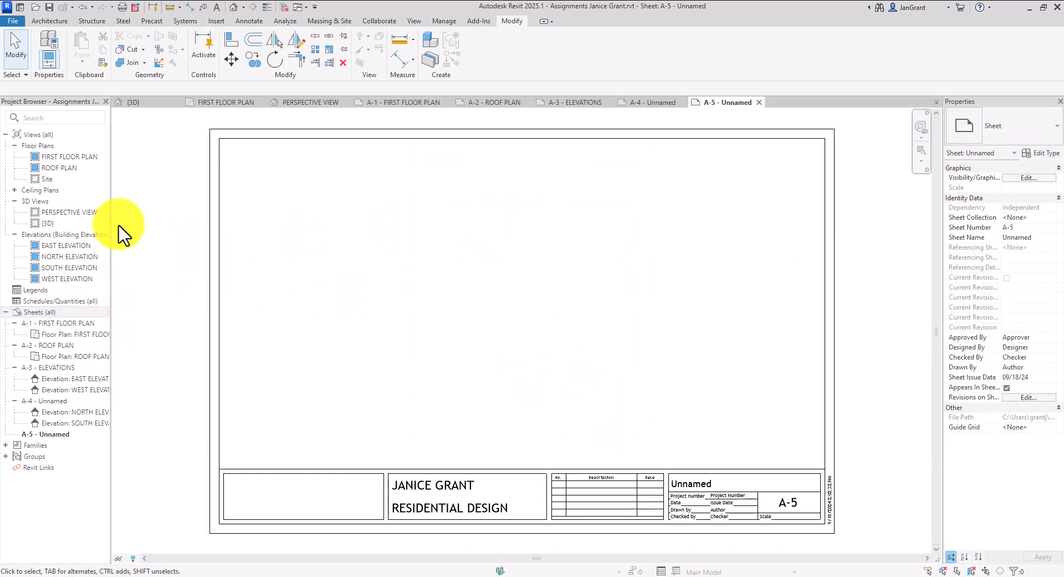
Place the {3D} house view on sheet A-5
left_click(62, 222)
left_click_drag(63, 222, 613, 304)
scroll(527, 299, "down", 2)
scroll(527, 293, "down", 3)
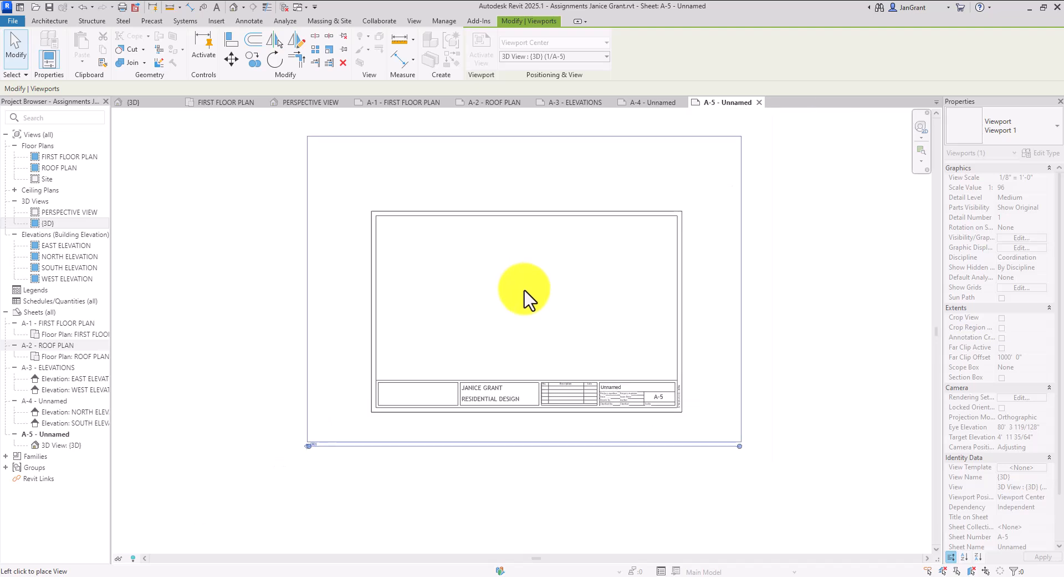
left_click(527, 300)
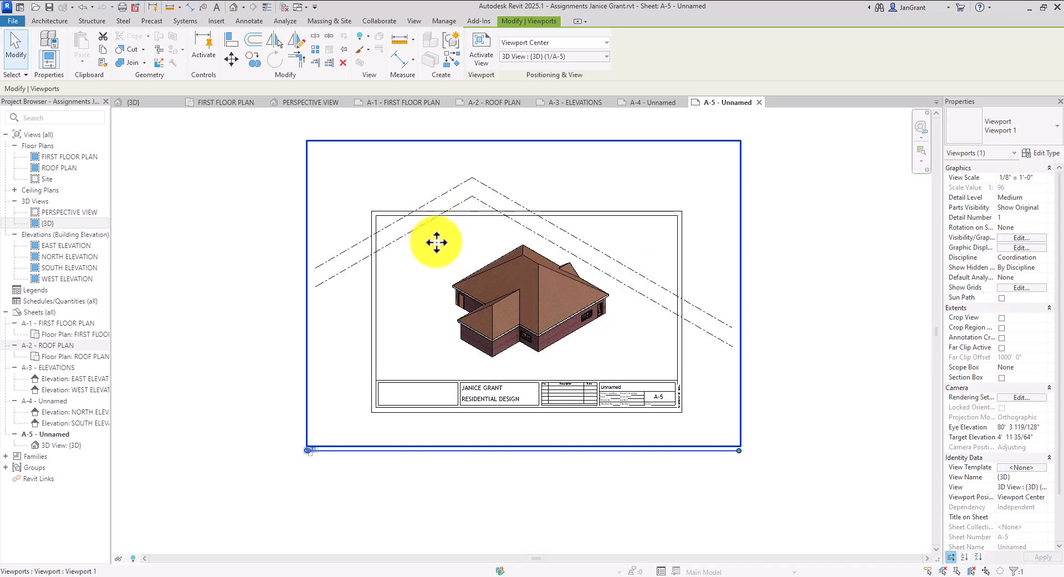
Orbit the {3D} house inside the A-5 viewport until a different corner faces the viewer
double_click(442, 260)
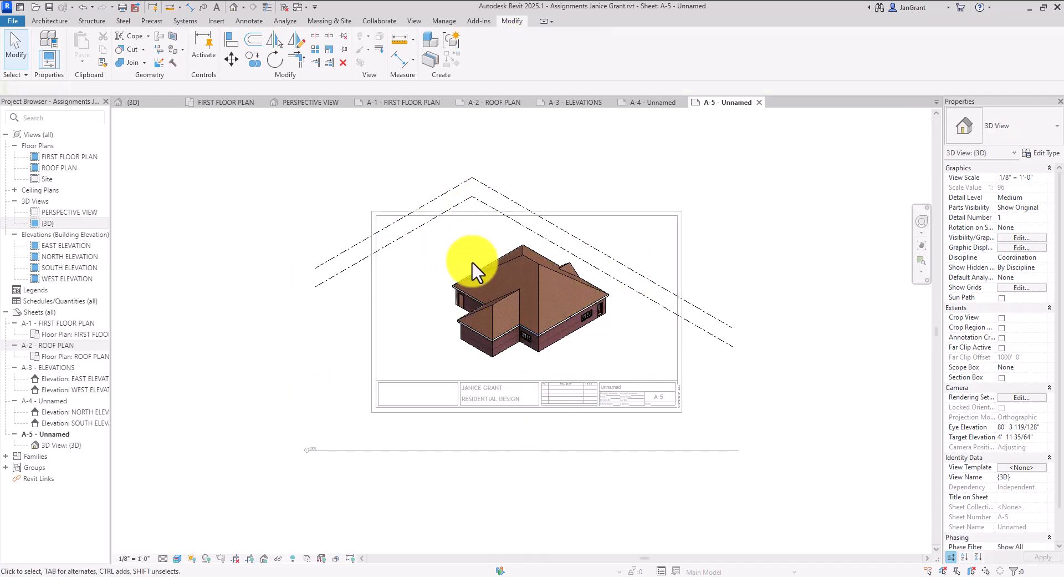
mouse_move(455, 308)
middle_mouse_down("shift")
mouse_move(601, 334)
mouse_move(373, 326)
middle_mouse_up("shift")
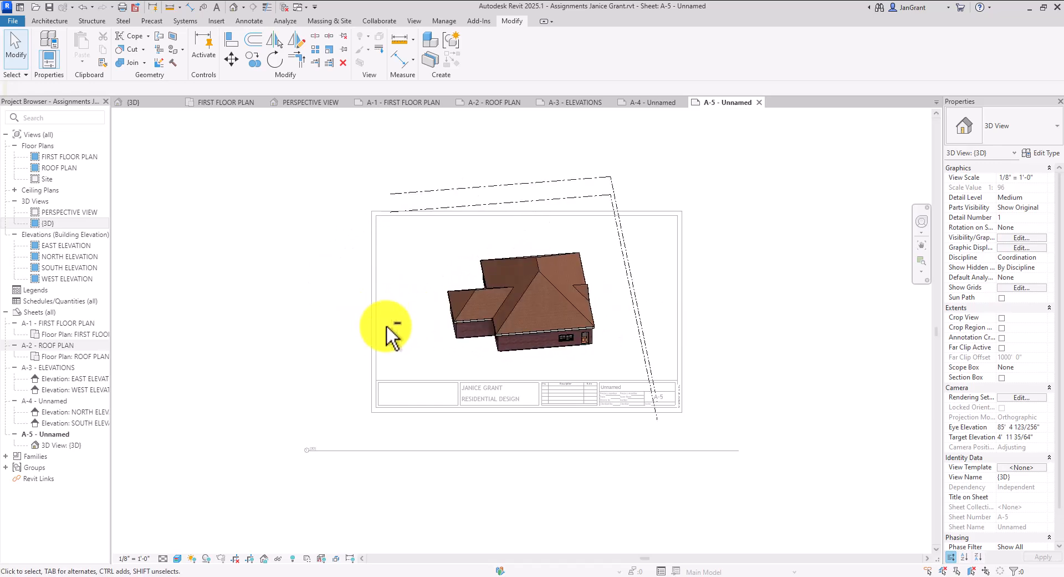
middle_click_drag(605, 336, 421, 323, "shift")
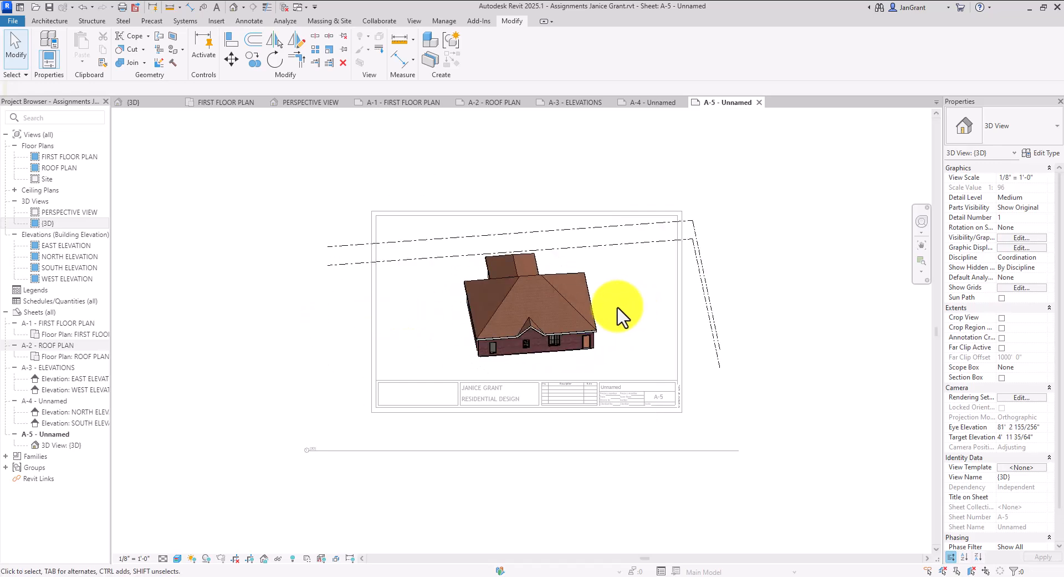
middle_click_drag(633, 325, 512, 319, "shift")
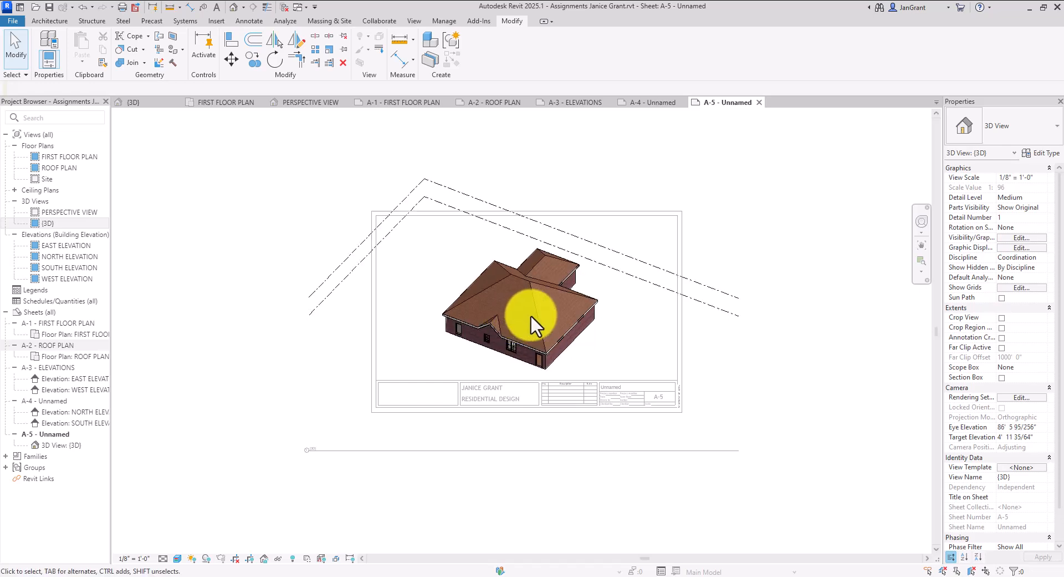
middle_click_drag(530, 314, 545, 344, "shift")
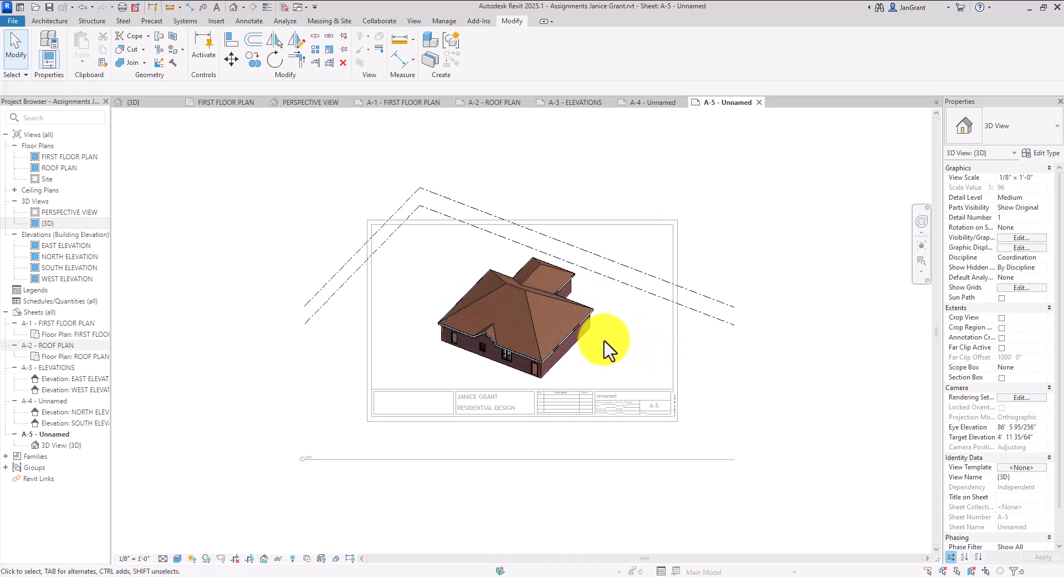
middle_click_drag(621, 357, 629, 347, "shift")
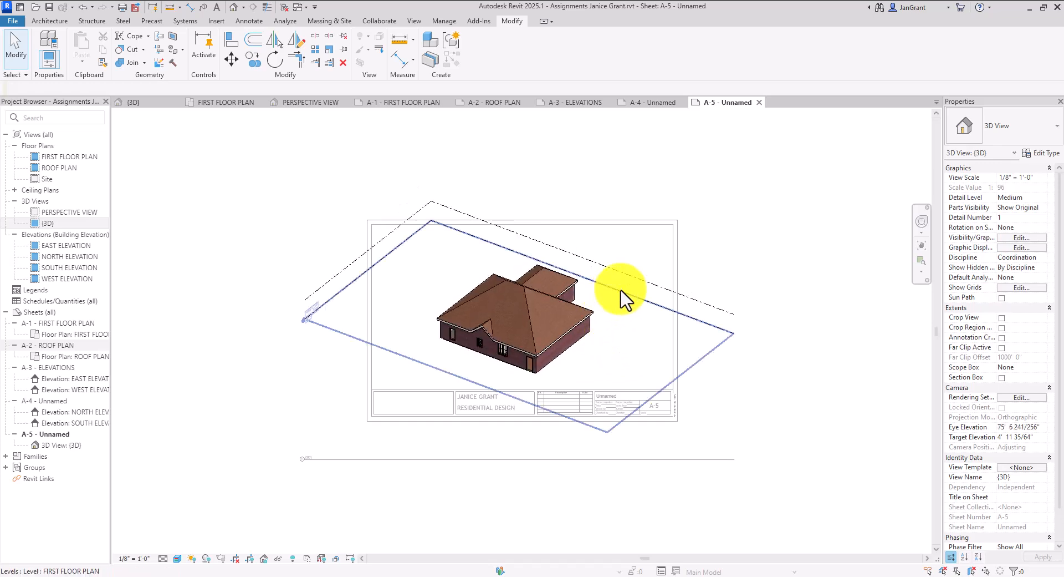
Hide the Levels category in the A-5 3D view, then exit the viewport
left_click(598, 263)
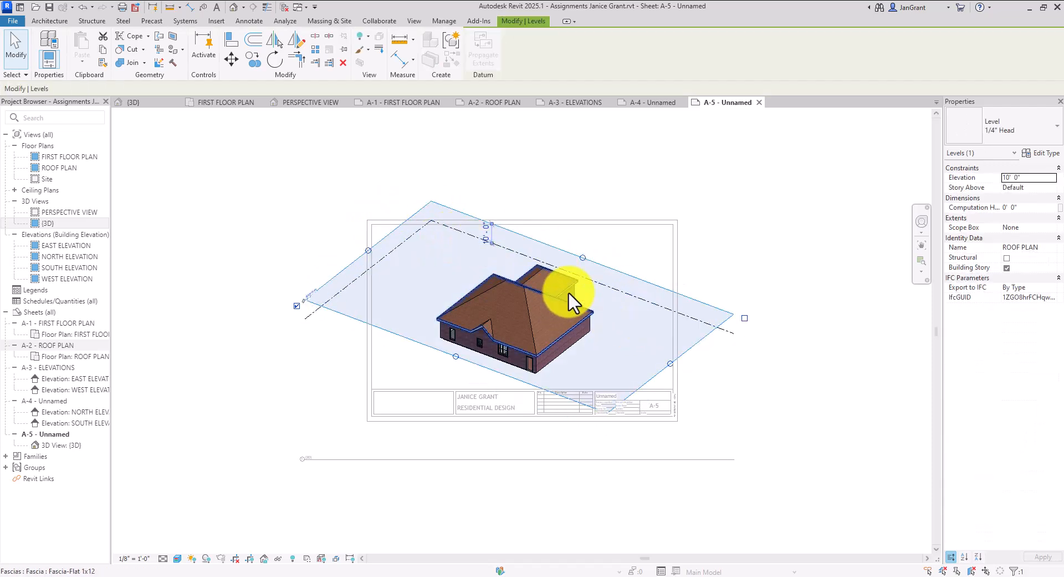
right_click(586, 196)
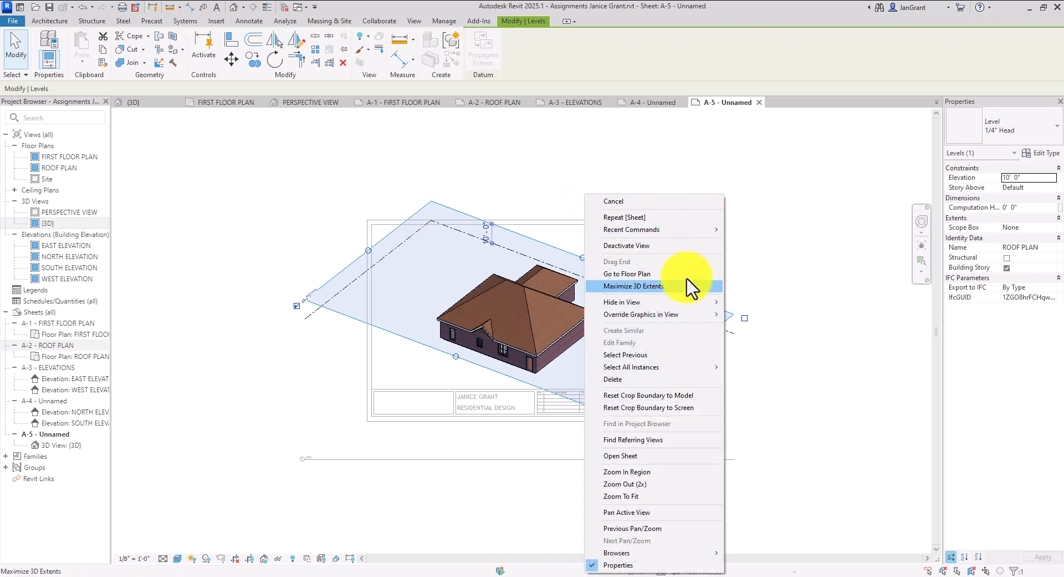
mouse_move(691, 304)
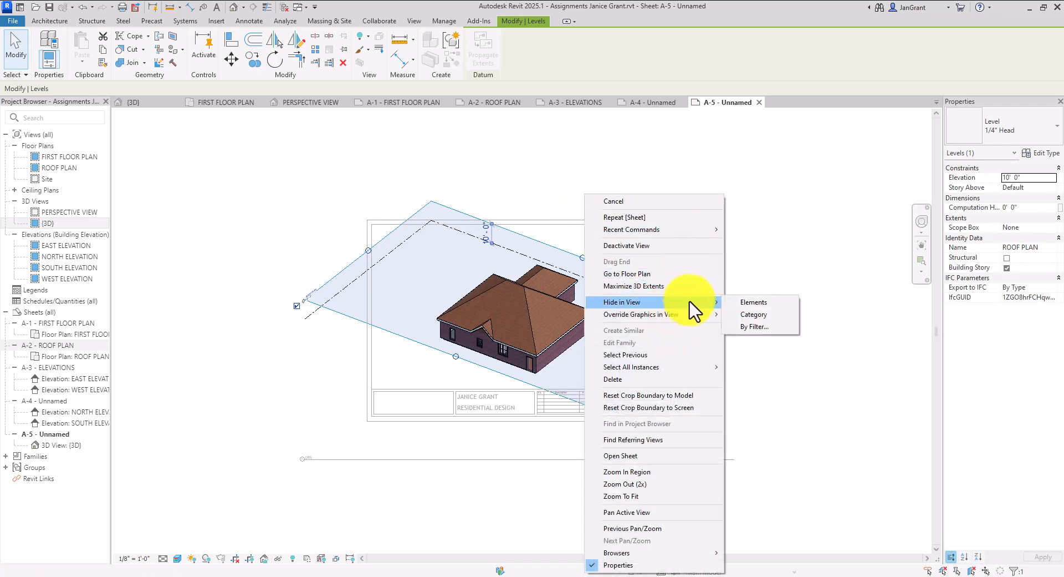
left_click(766, 314)
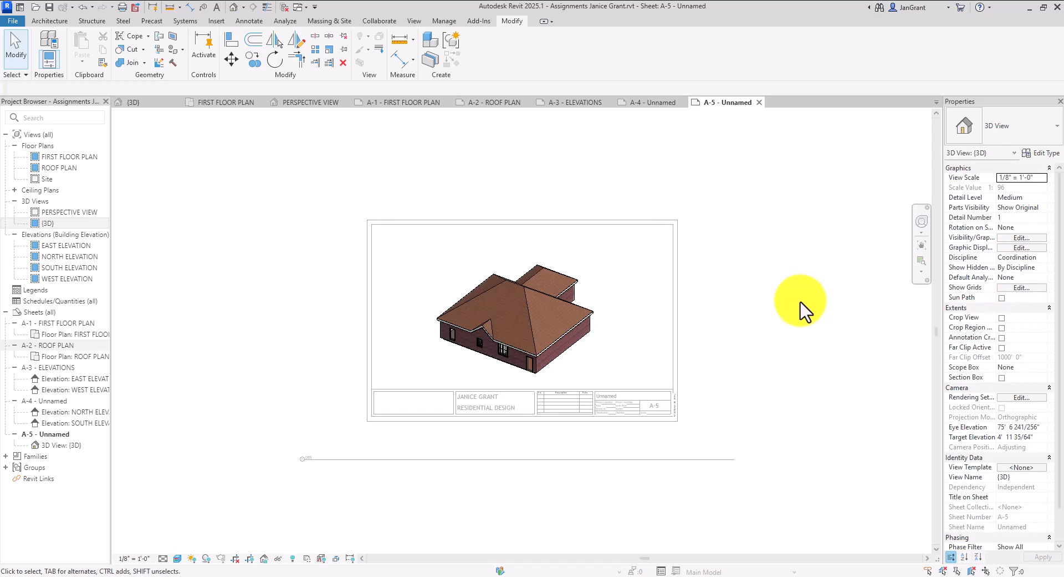
left_click(266, 305)
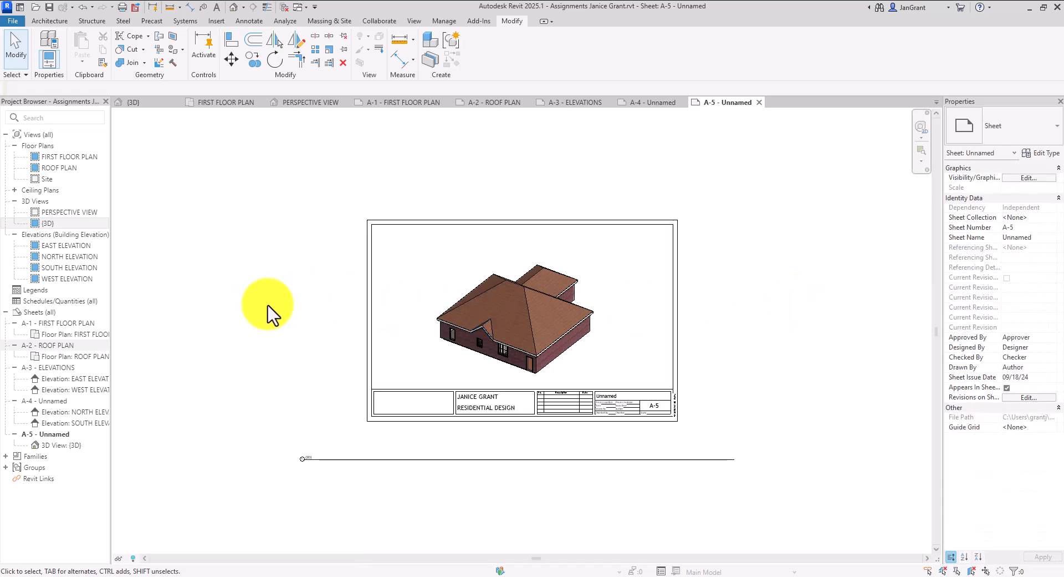
Nudge the {3D} viewport on sheet A-5 slightly up and to the right
left_click(588, 321)
key("Up")
key("Up")
key("Up")
key("Up")
key("Up")
key("Up")
key("Up")
key("Up")
key("Right")
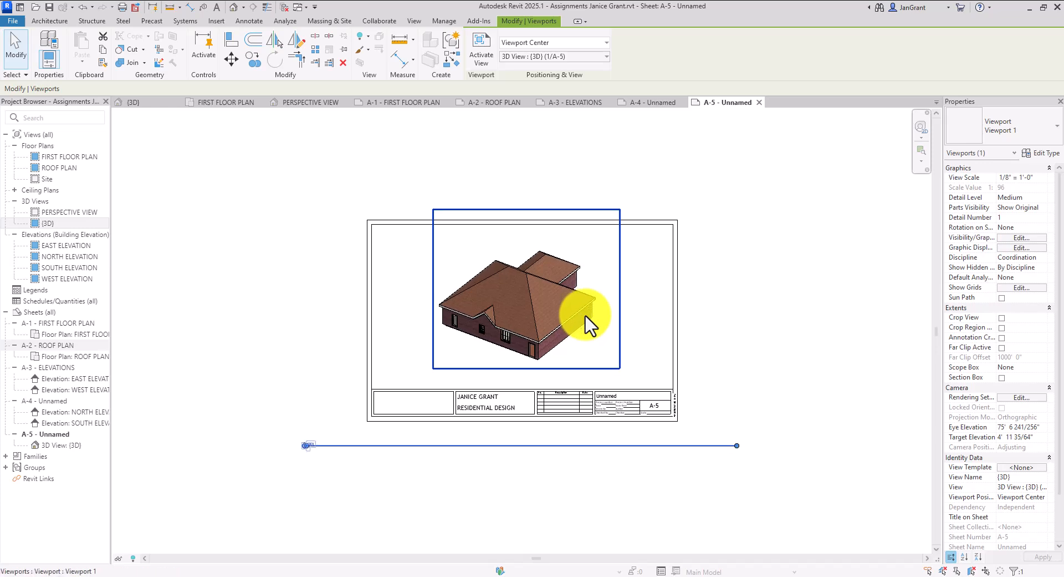
key("Up")
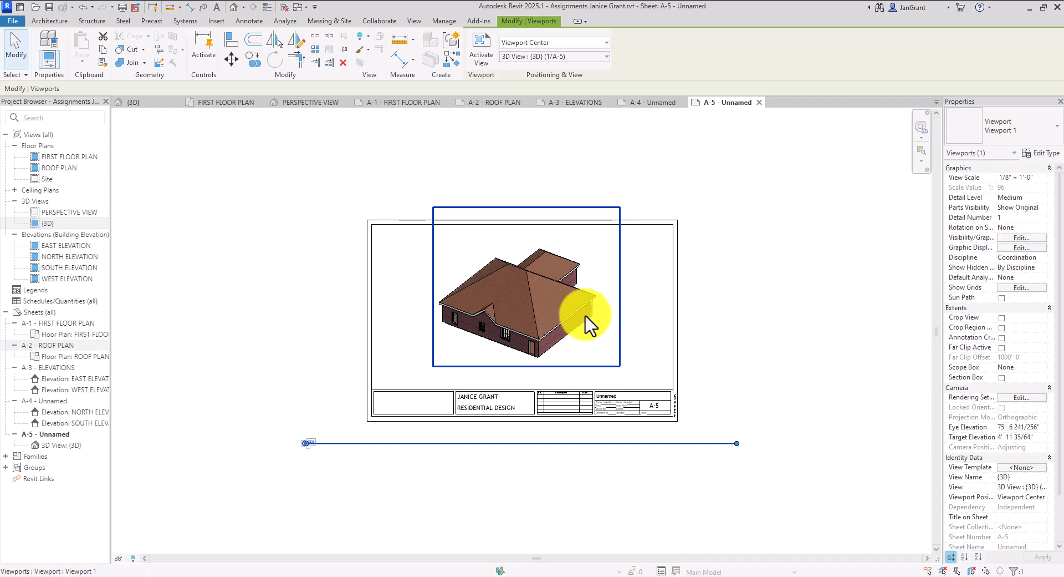
key("Escape")
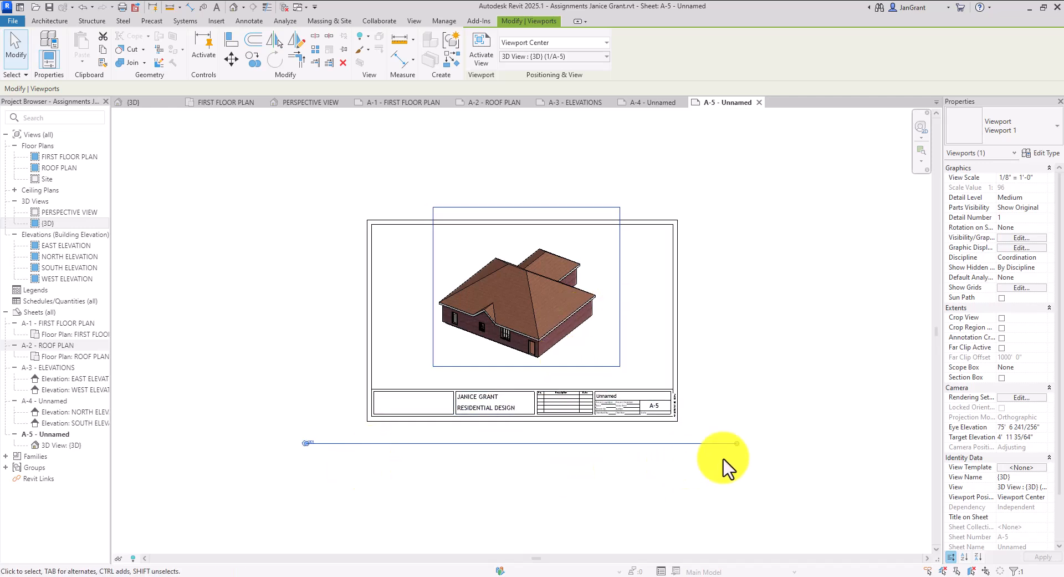
Shorten the {3D} viewport's title line, then delete the viewport from sheet A-5
left_click_drag(739, 444, 337, 456)
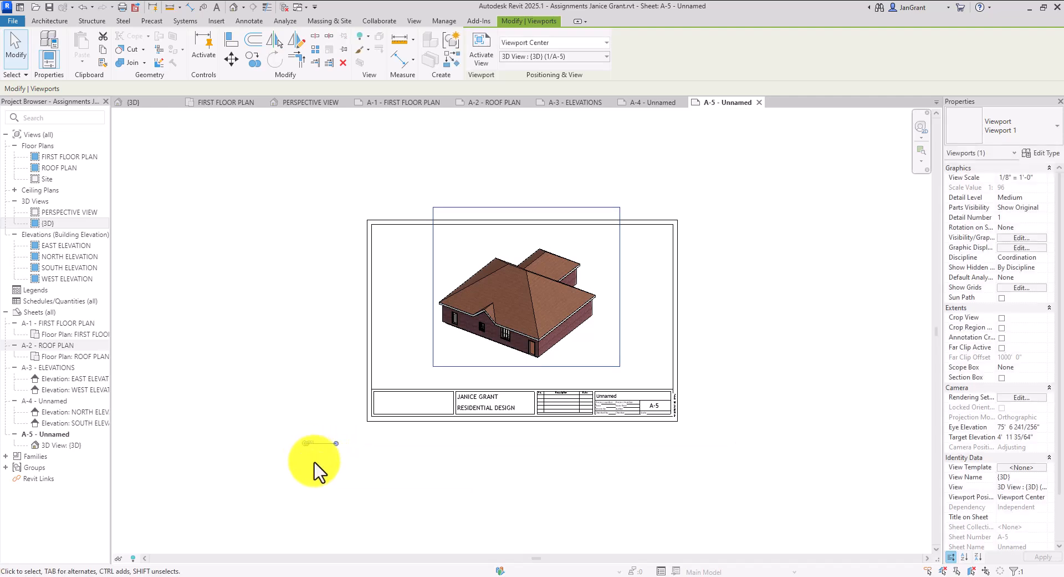
left_click(310, 468)
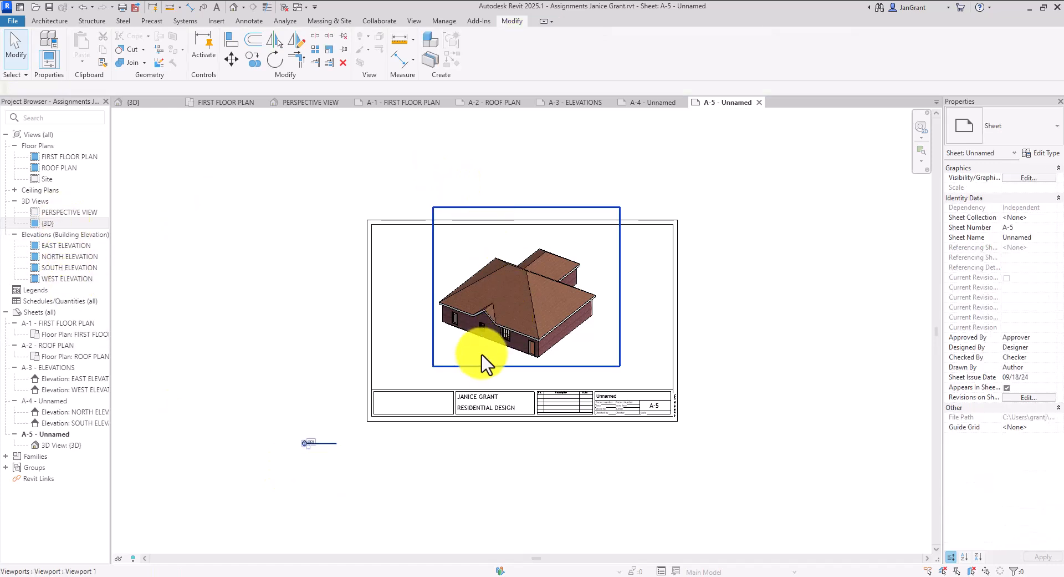
left_click(482, 377)
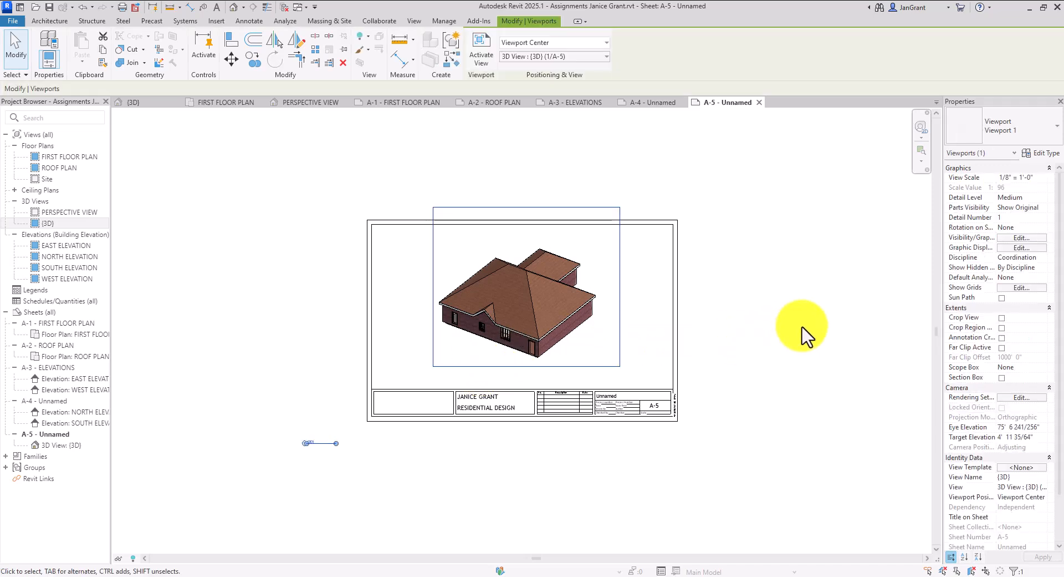
key("Delete")
Place the PERSPECTIVE VIEW from 3D Views onto sheet A-5 as its viewport
left_click(56, 212)
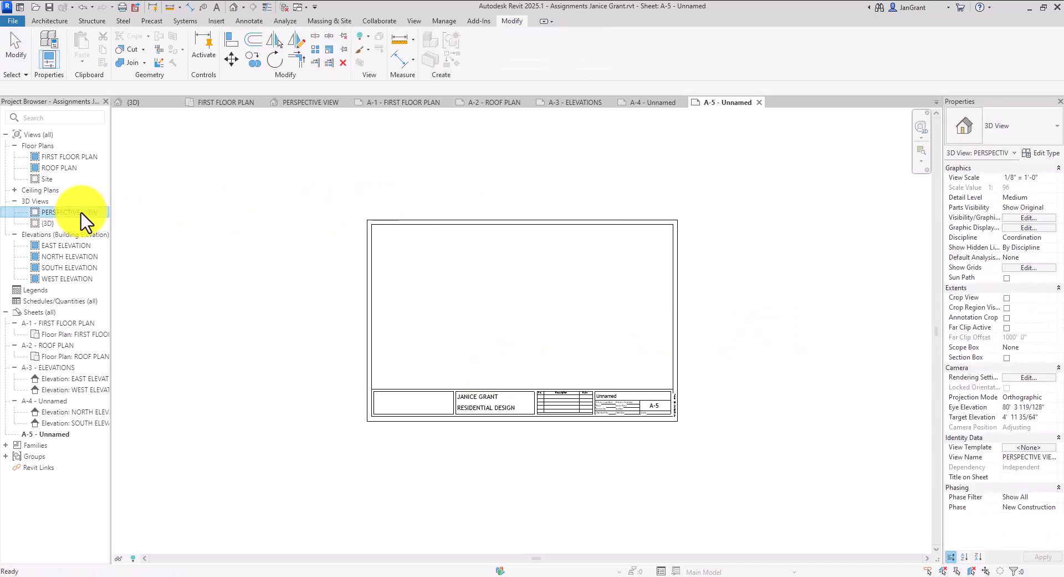
left_click_drag(61, 222, 541, 302)
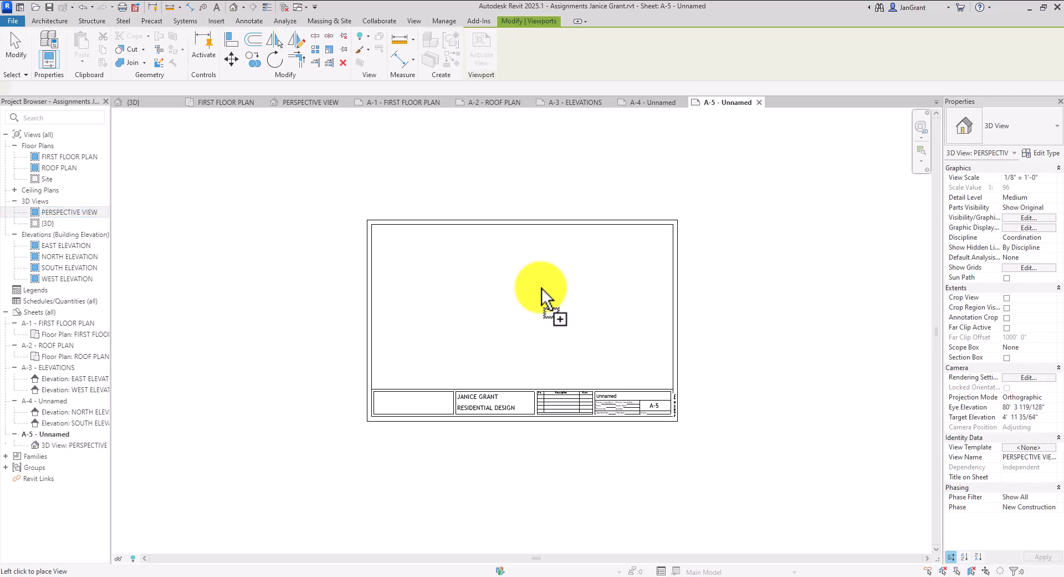
left_click(513, 315)
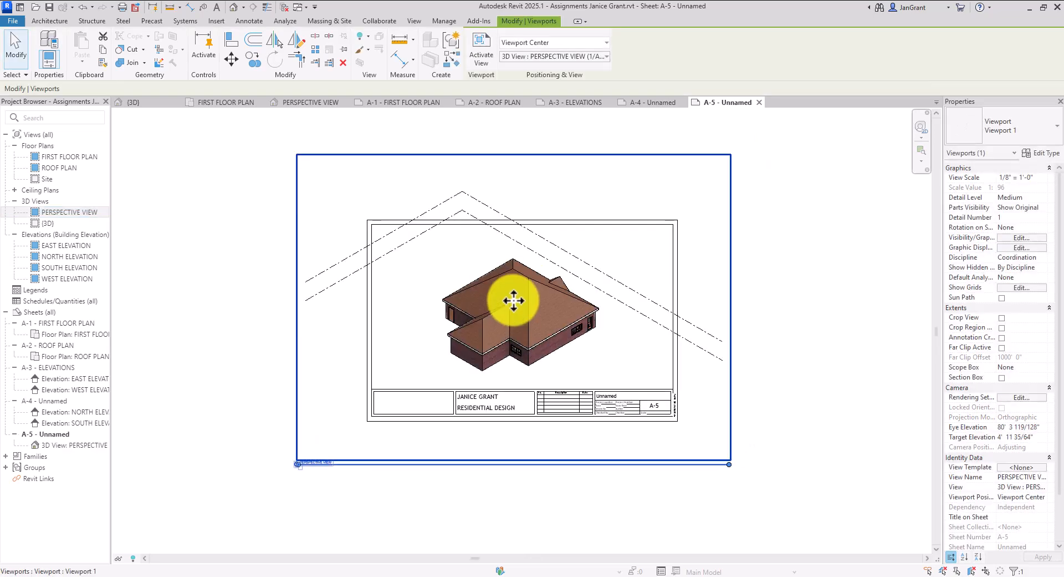
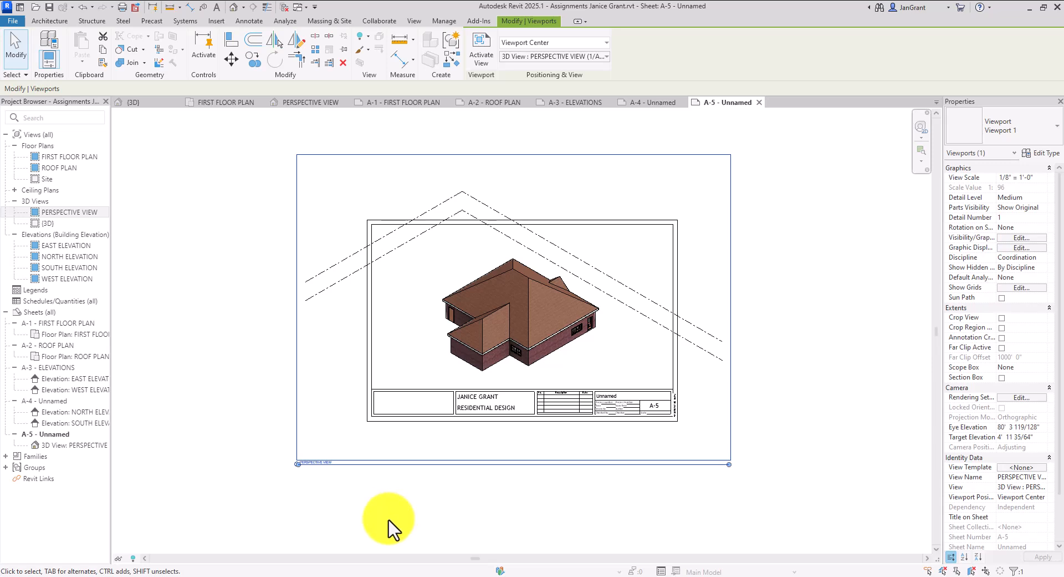
Inside the A-5 perspective viewport, hide the Levels category so the level planes disappear
double_click(582, 264)
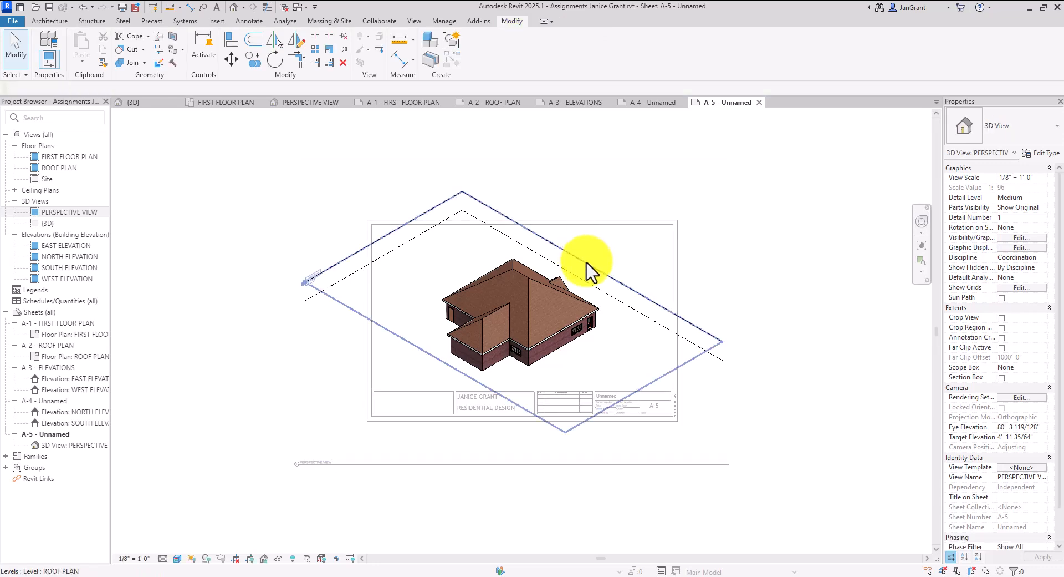
left_click(587, 263)
right_click(586, 263)
mouse_move(715, 306)
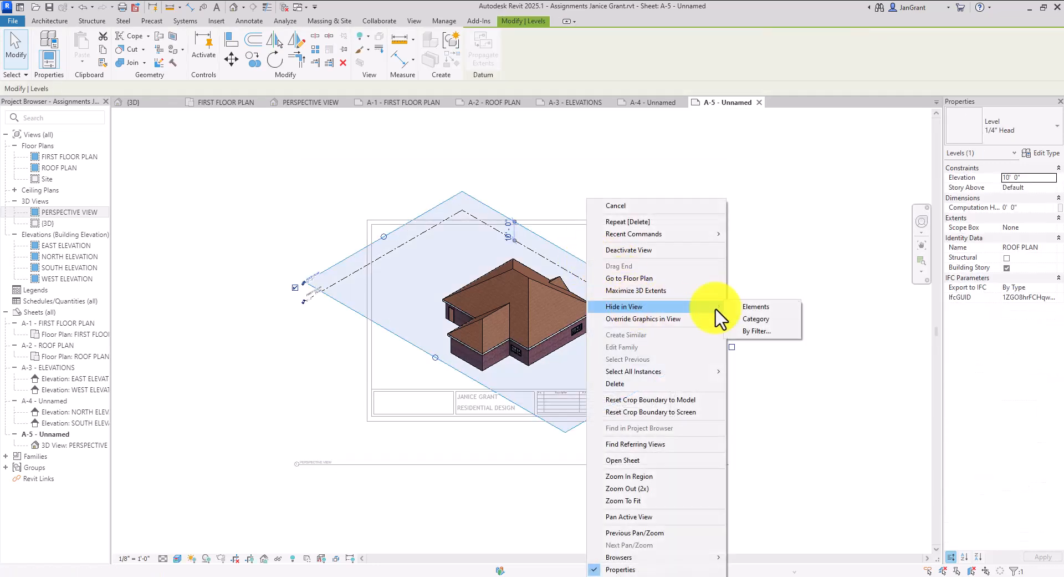
left_click(764, 319)
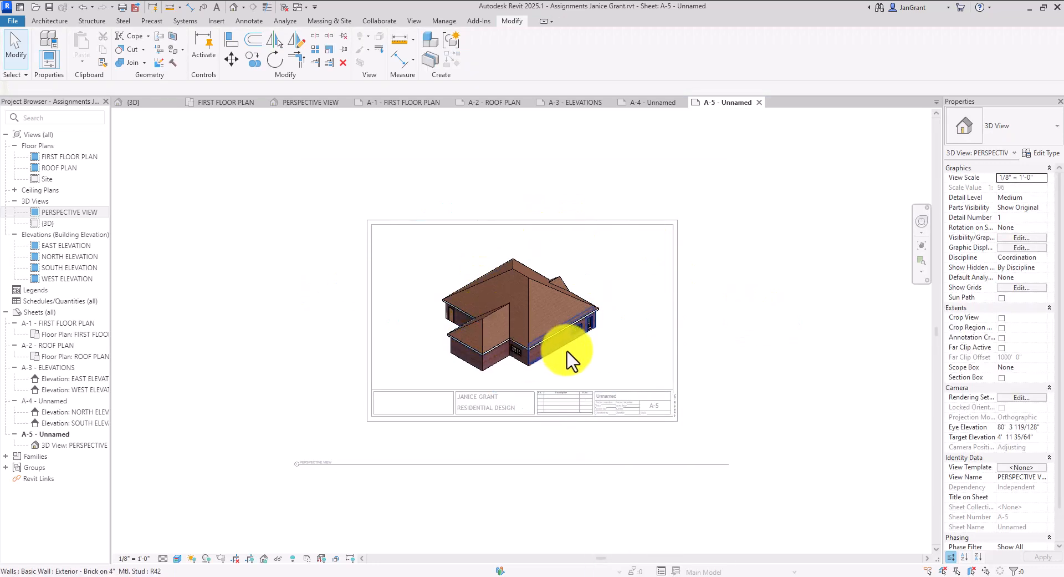
Orbit and zoom the house to a new viewing angle, then leave the viewport
middle_click_drag(610, 341, 504, 327, "shift")
scroll(589, 355, "up", 1)
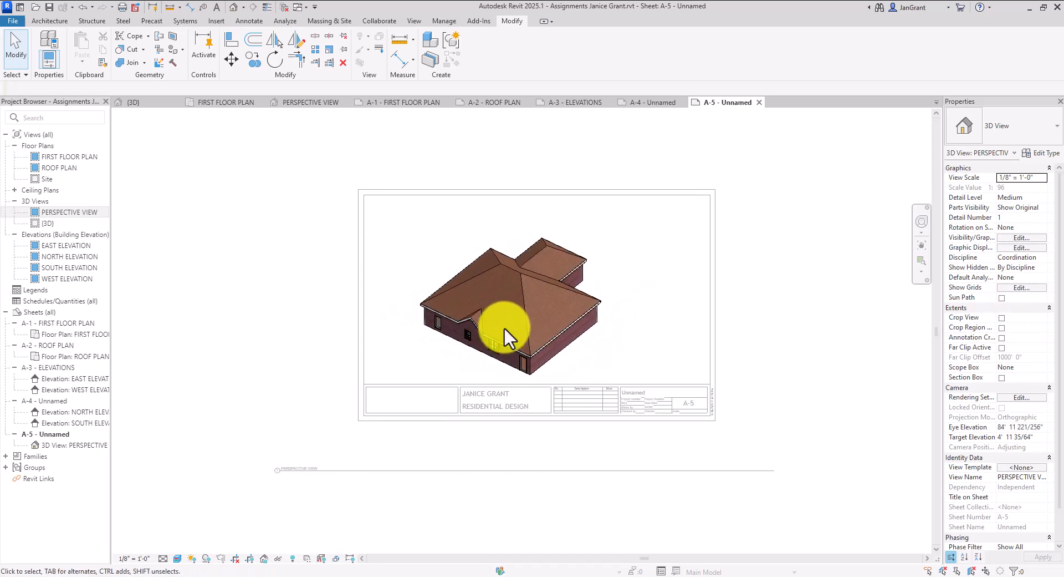
double_click(203, 339)
Shorten the perspective viewport's title line on sheet A-5
left_click(364, 470)
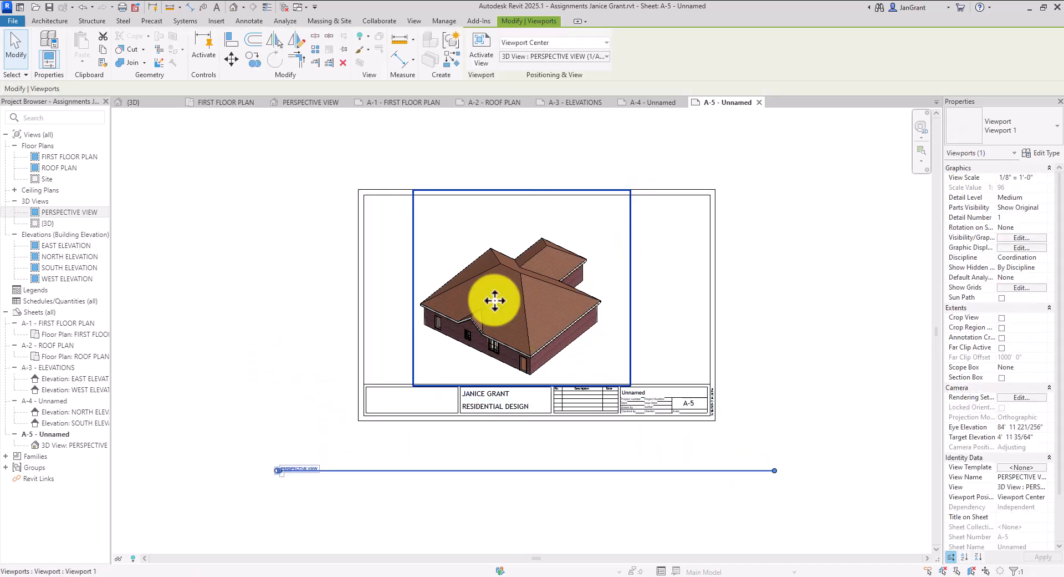
left_click_drag(776, 470, 335, 477)
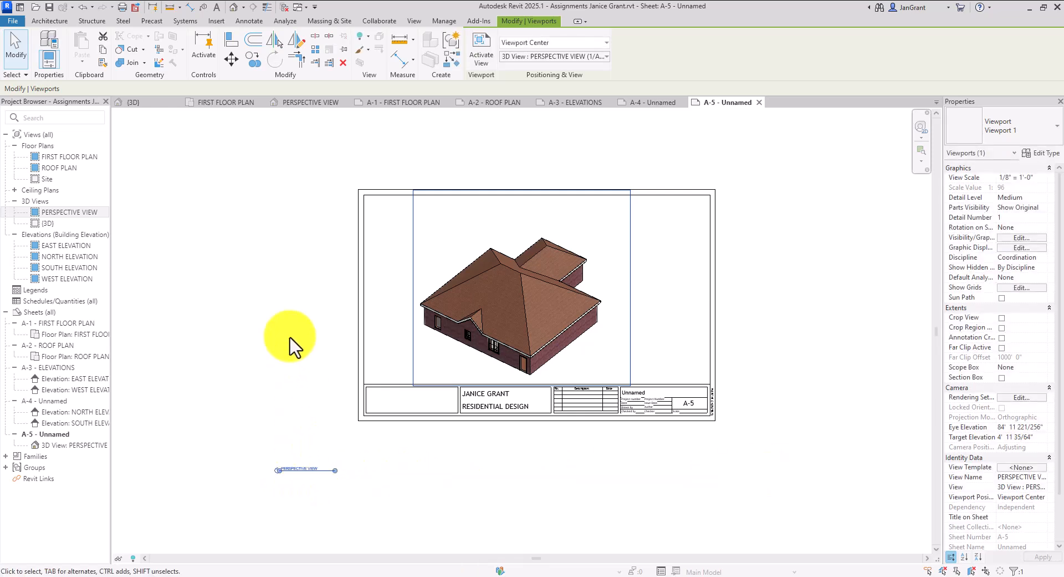
left_click(279, 322)
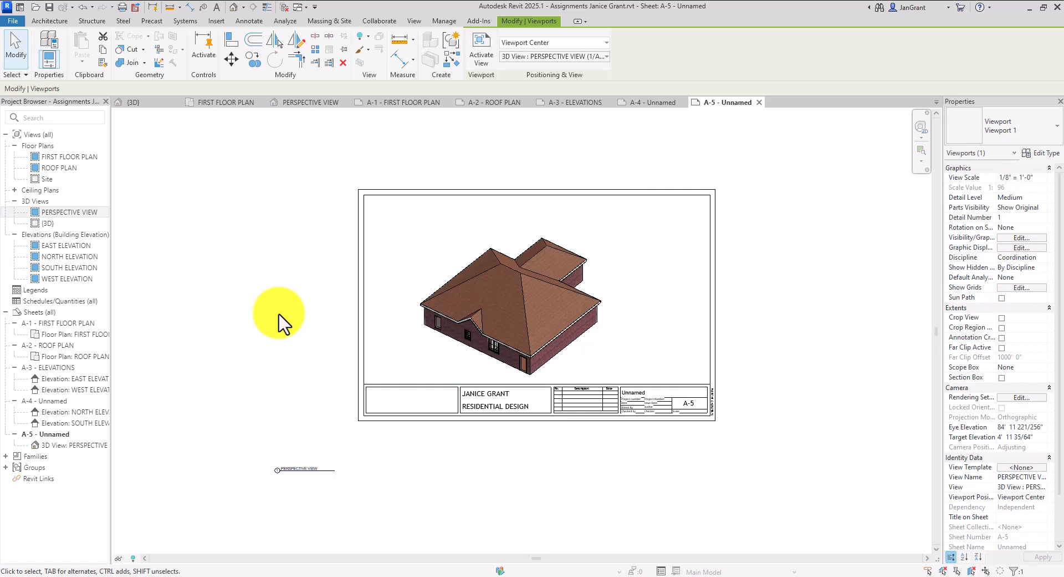
Nudge the house viewport two steps up and one step right
left_click(542, 315)
left_click(636, 284)
left_click(630, 292)
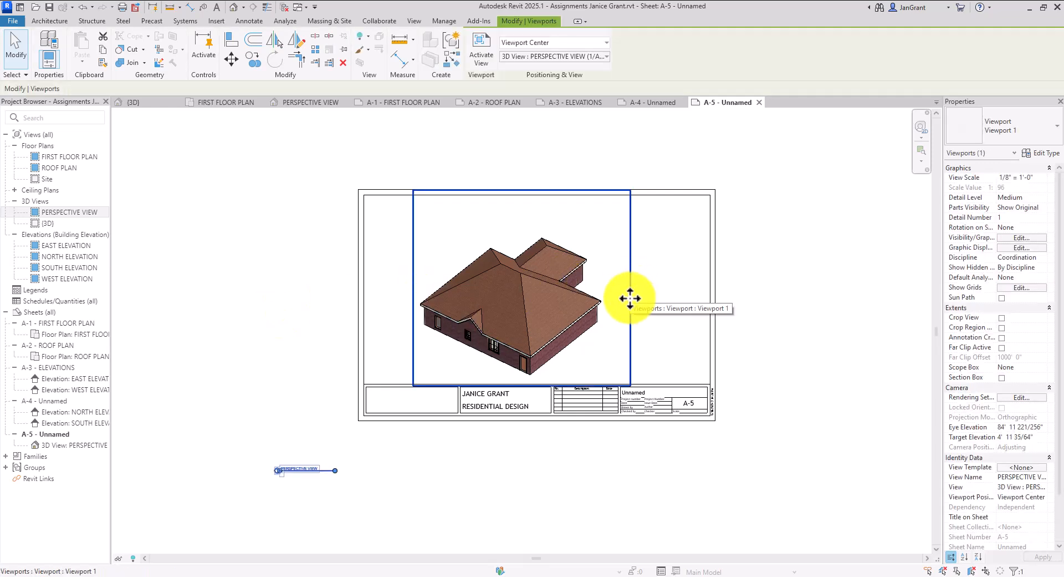
key("Up")
key("Up")
key("Up")
key("Up")
key("Up")
key("Up")
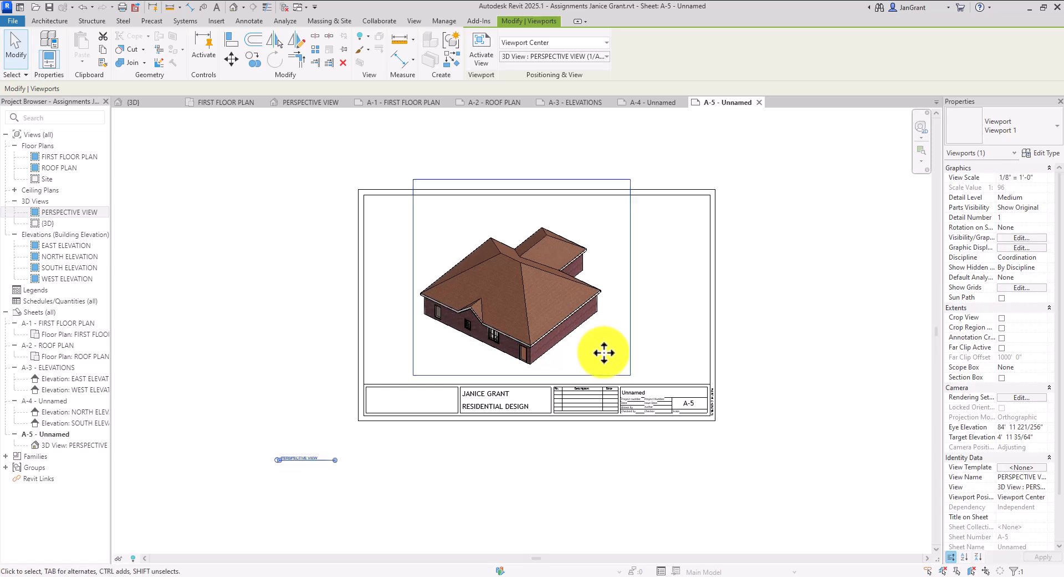
key("Up")
key("Right")
key("Right")
key("Right")
key("Right")
key("Right")
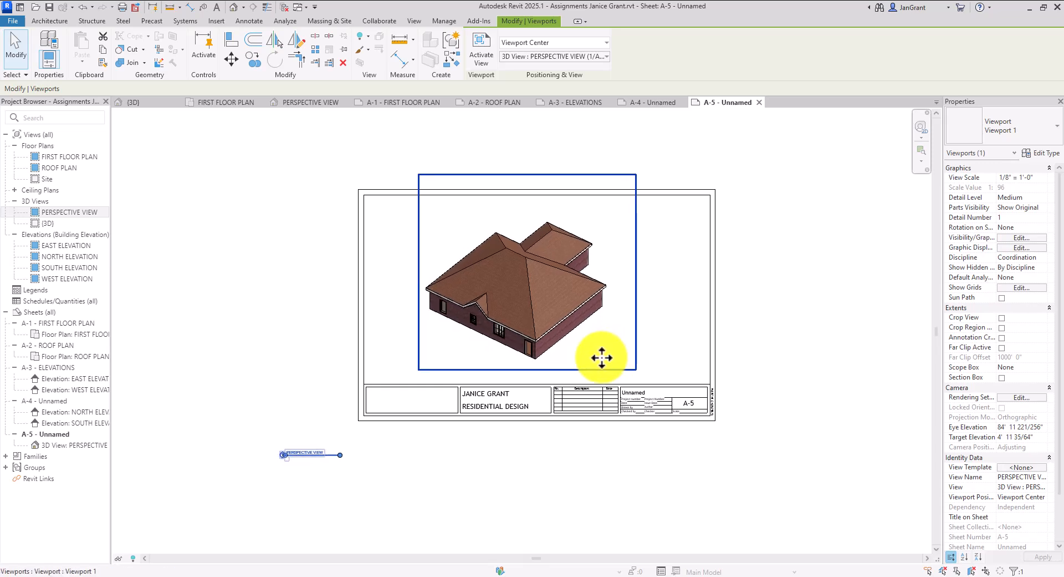
Move the PERSPECTIVE VIEW title up beside the house
left_click(253, 341)
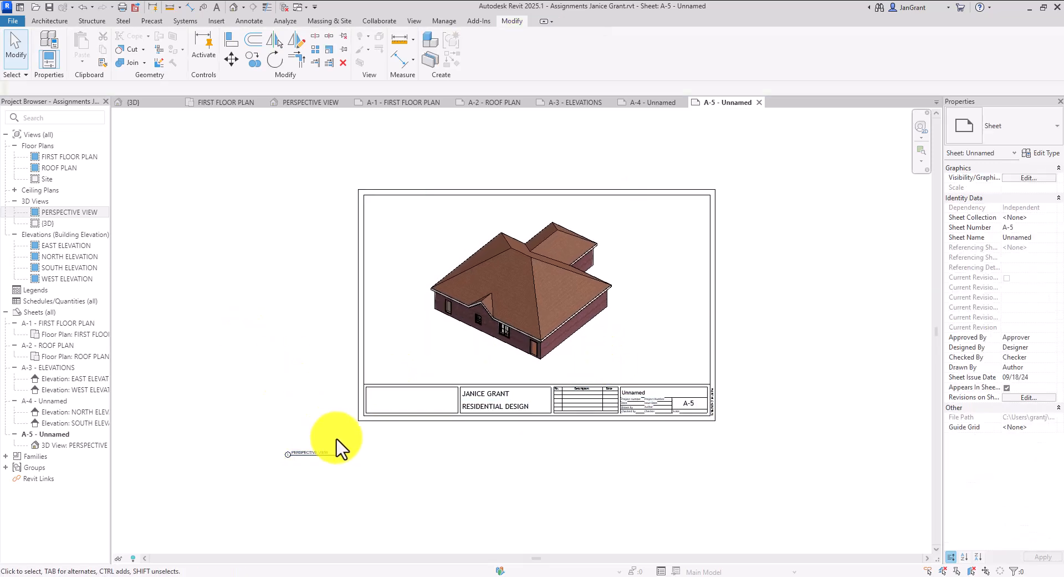
left_click(339, 457)
left_click_drag(339, 454, 638, 372)
left_click(506, 519)
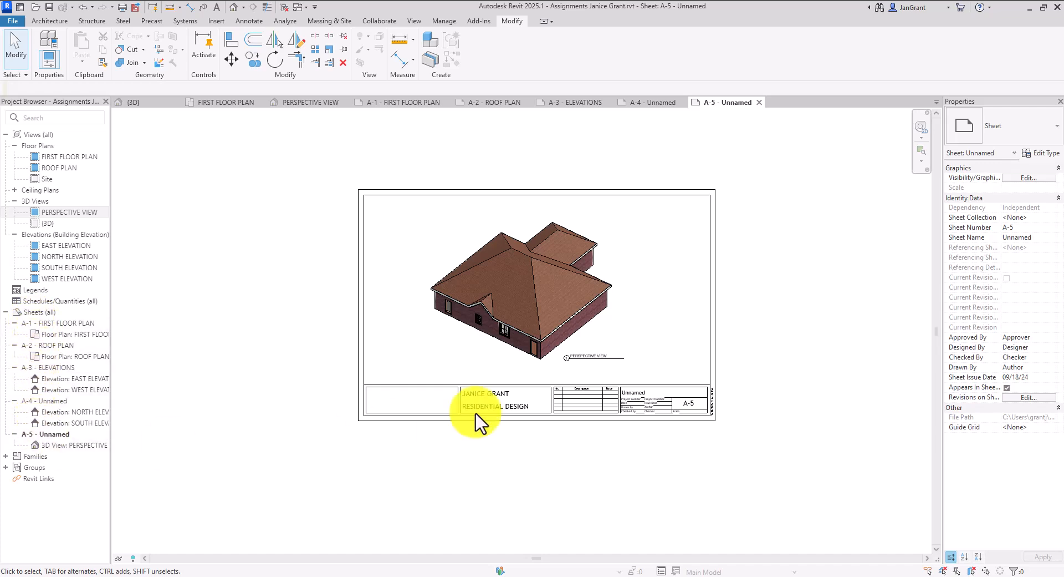
left_click(690, 403)
left_click(689, 403)
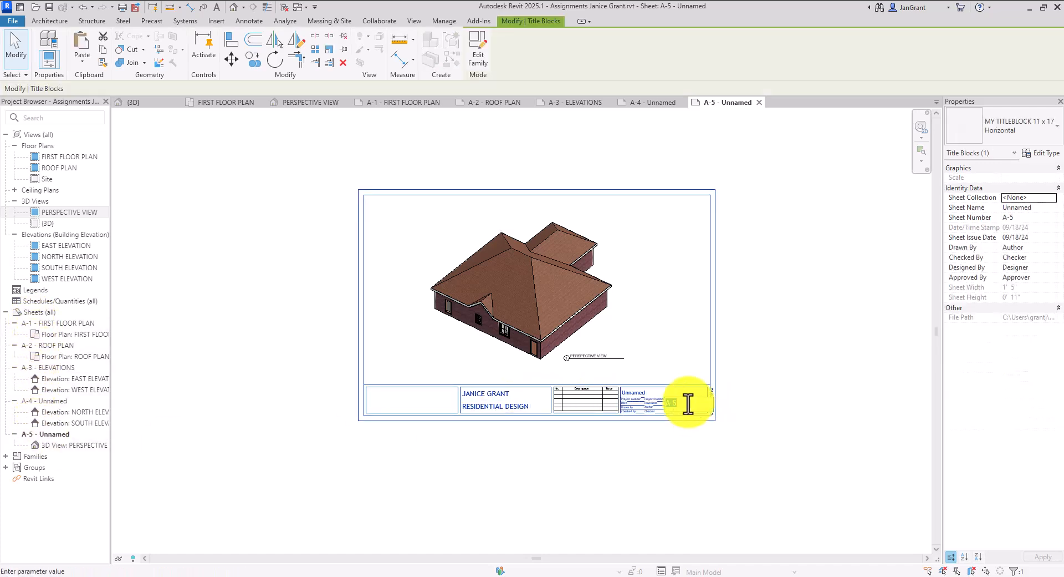
left_click(221, 321)
left_click(209, 326)
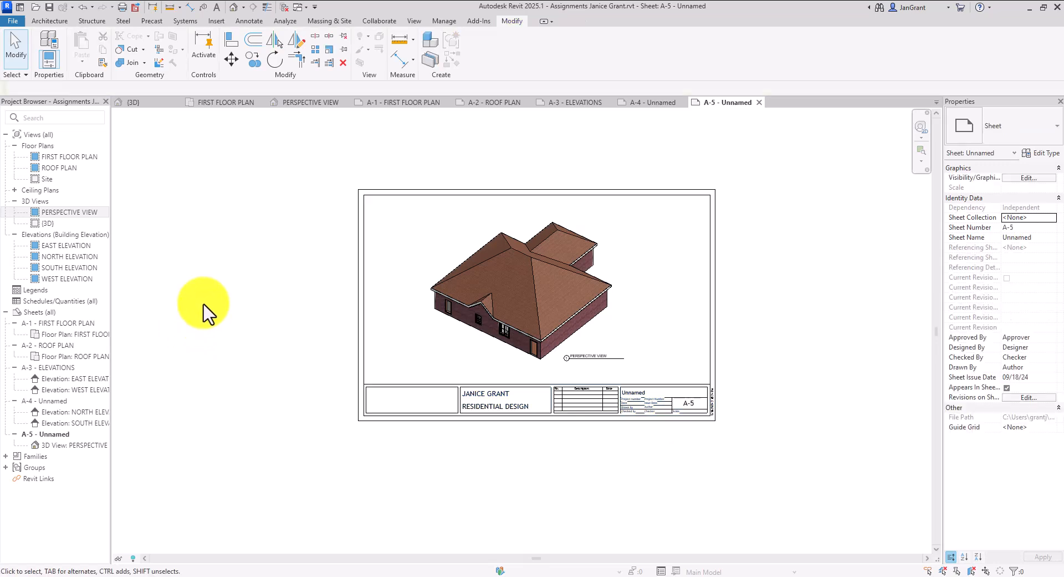
scroll(663, 285, "up", 2)
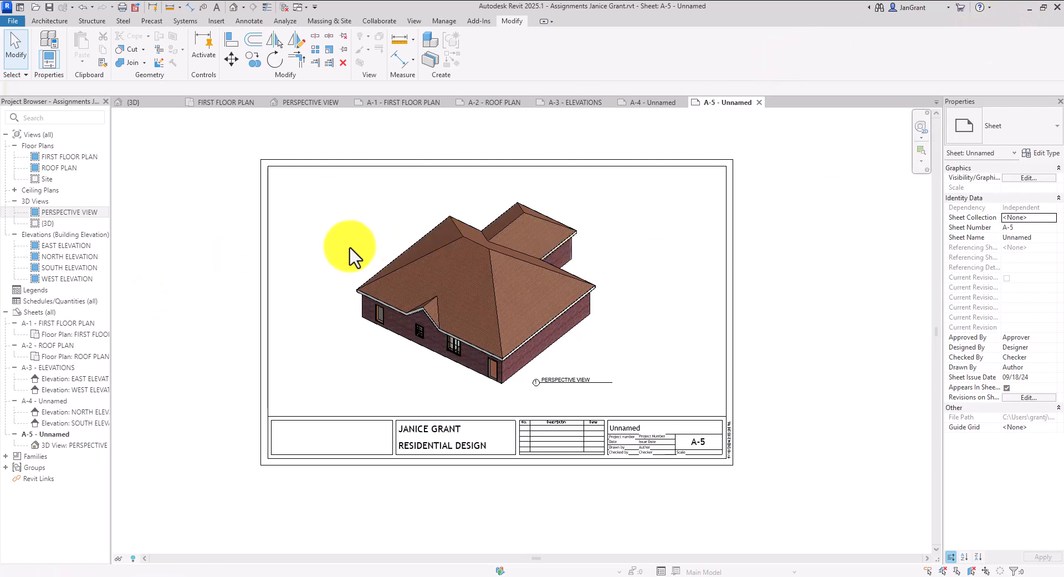
Save the project from the FIRST FLOOR PLAN view, leaving its scale unchanged
double_click(79, 157)
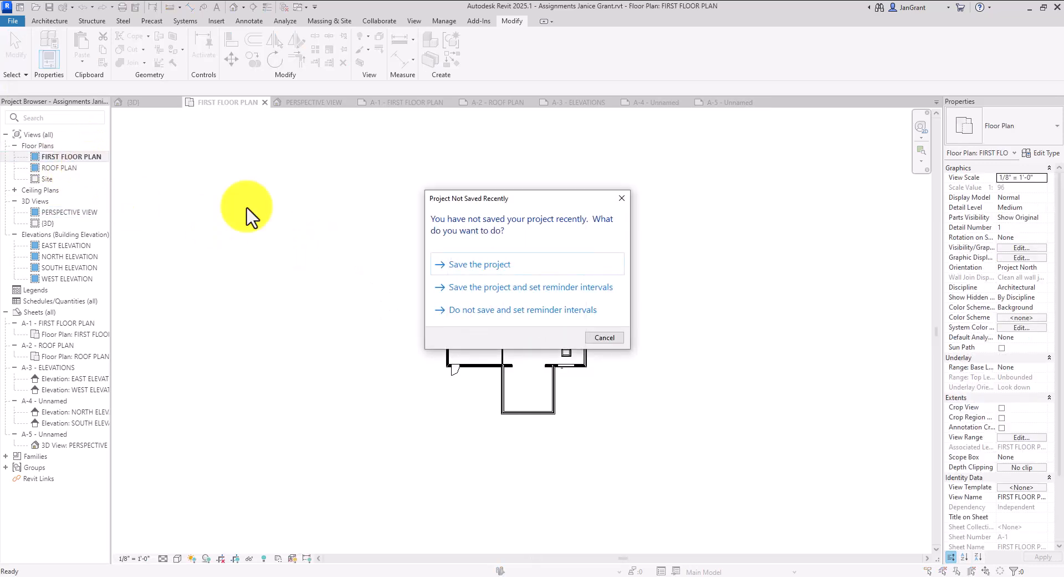
left_click(511, 264)
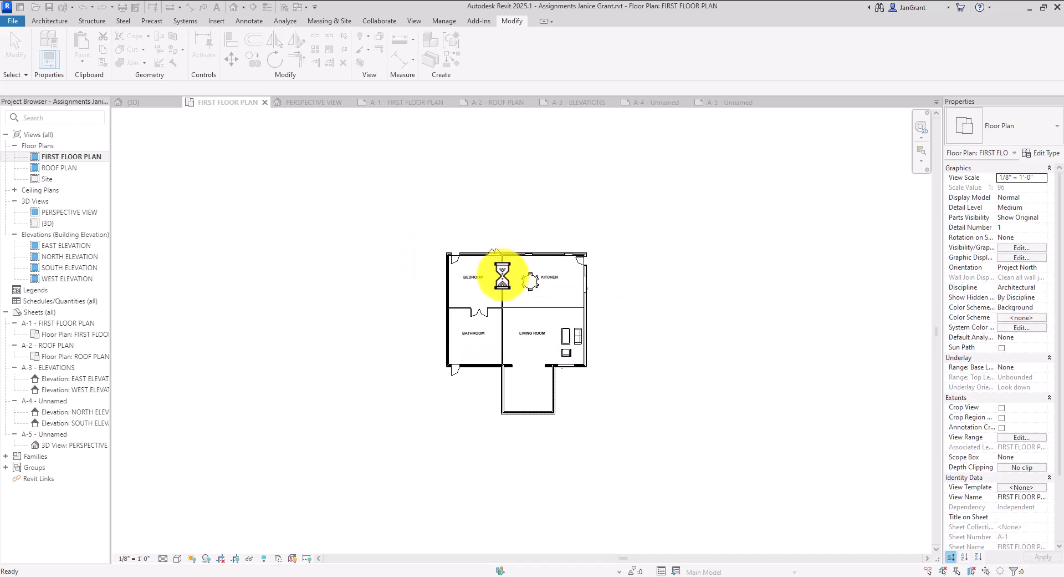
left_click(133, 559)
left_click(343, 413)
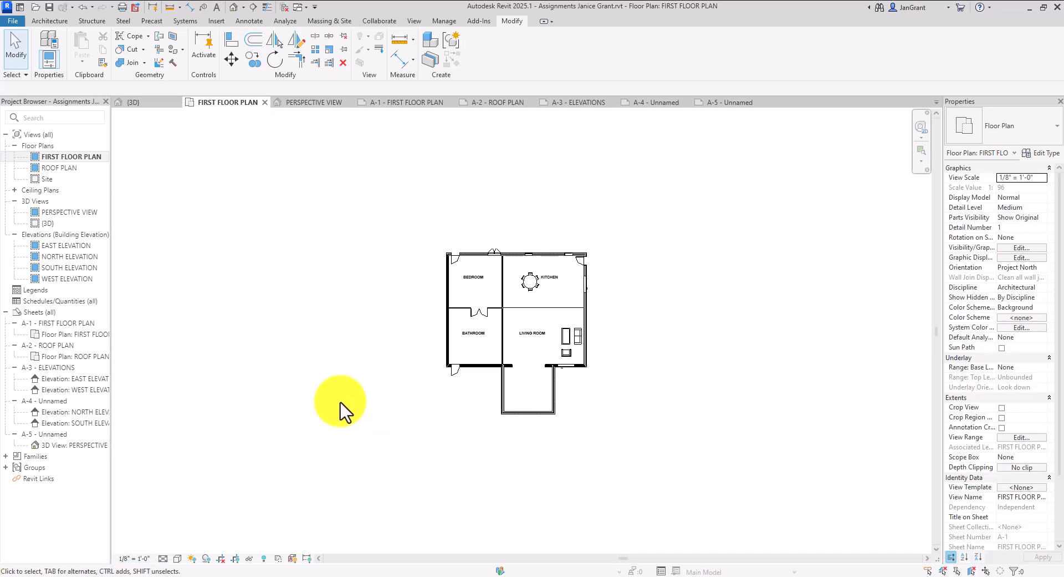
On sheet A-1, confirm the floor plan viewport stays at 1/8" = 1'-0" scale
double_click(77, 323)
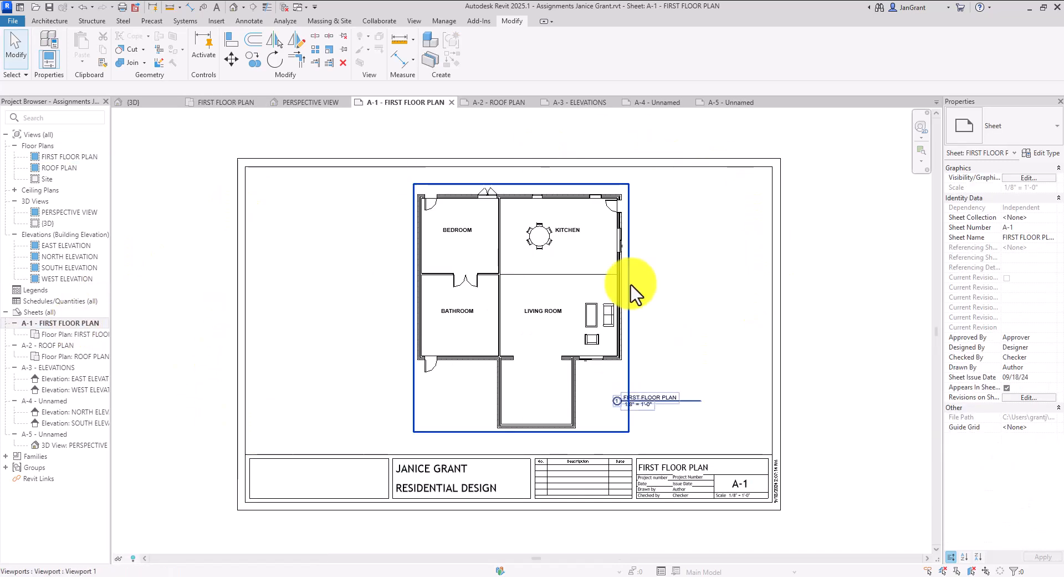
left_click(555, 327)
double_click(554, 327)
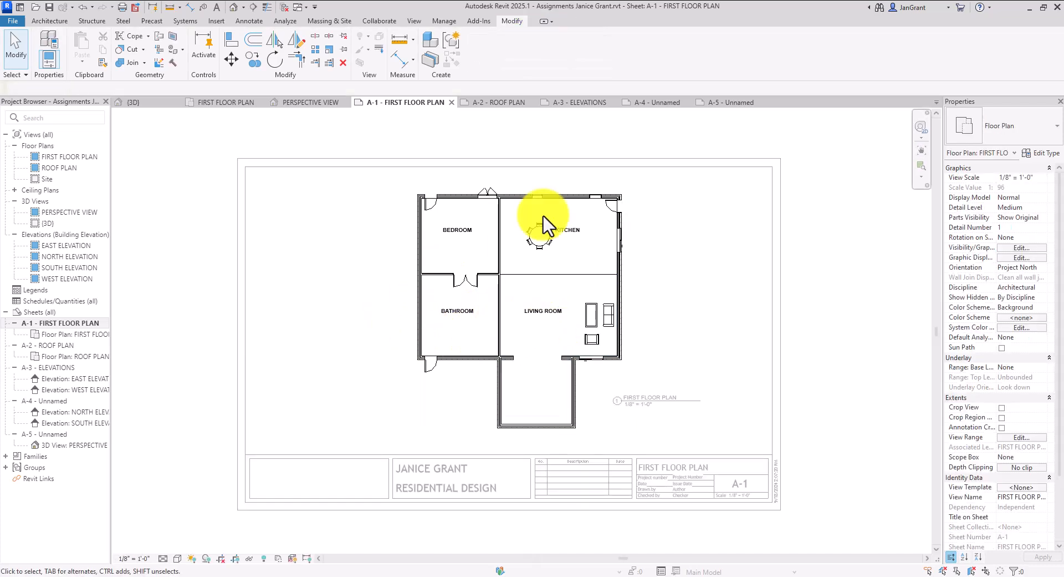
left_click(133, 558)
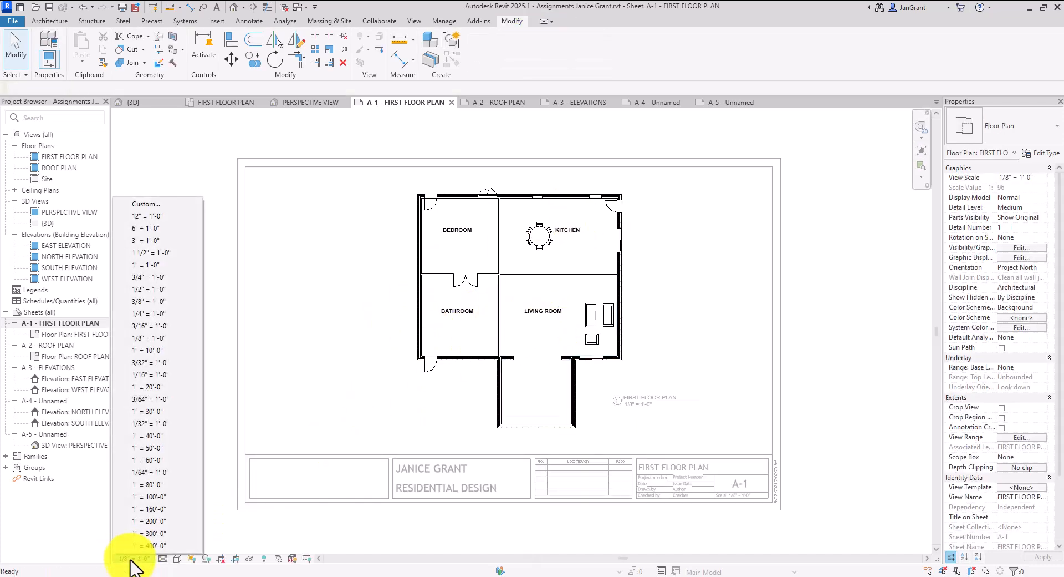
left_click(311, 303)
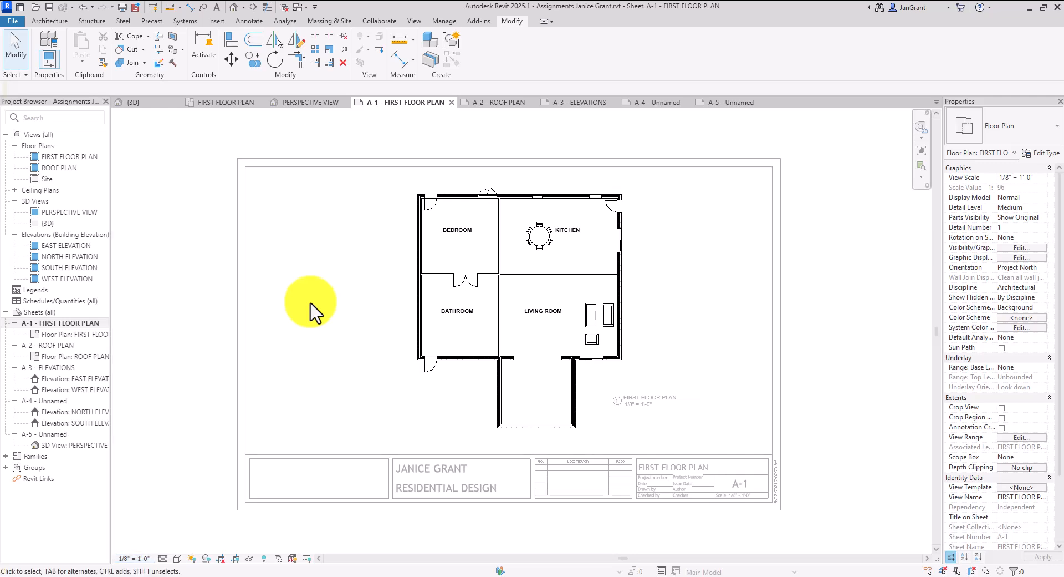
double_click(187, 270)
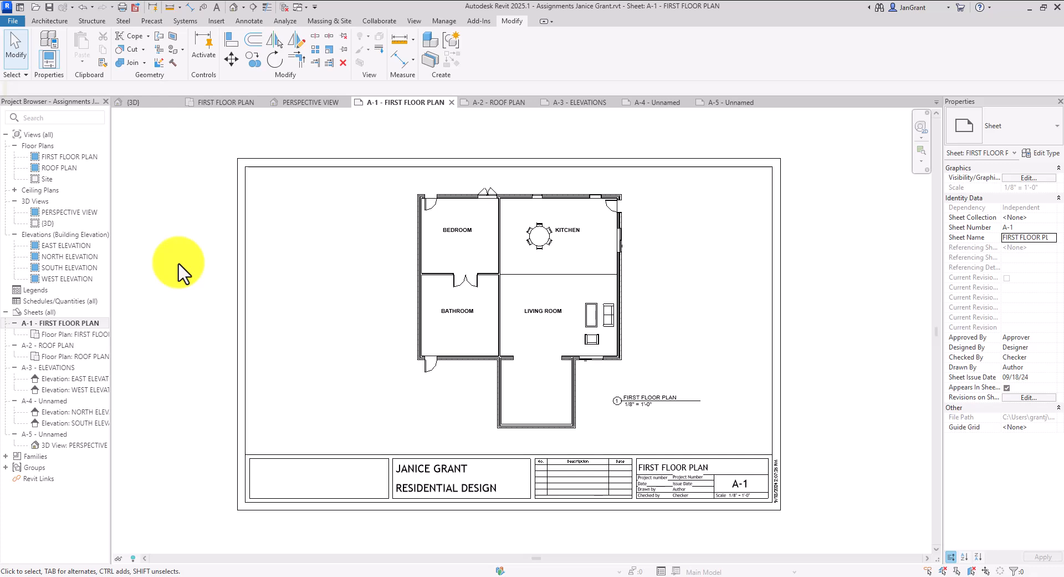
left_click(84, 157)
right_click(83, 158)
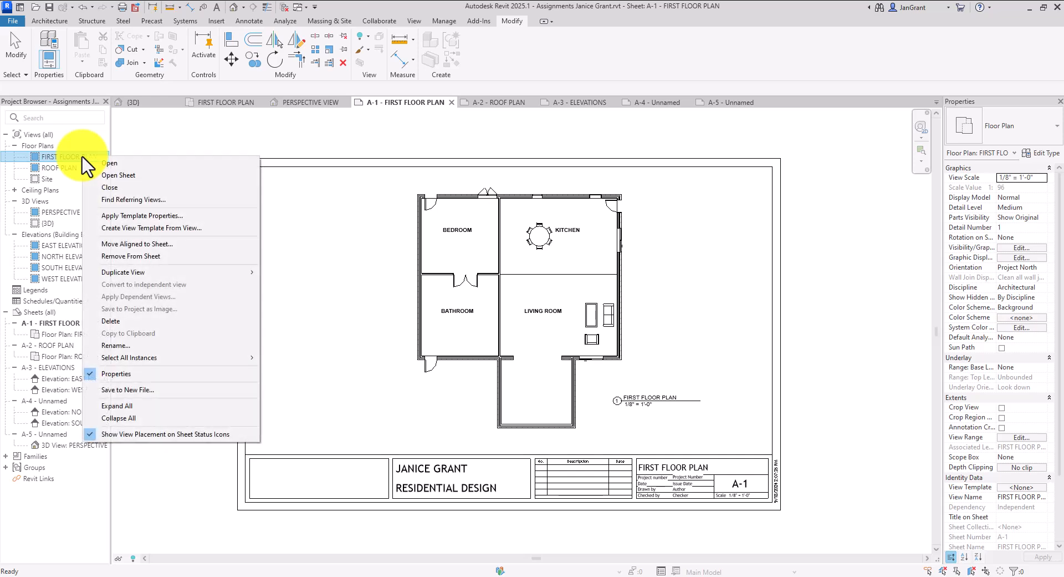
mouse_move(154, 272)
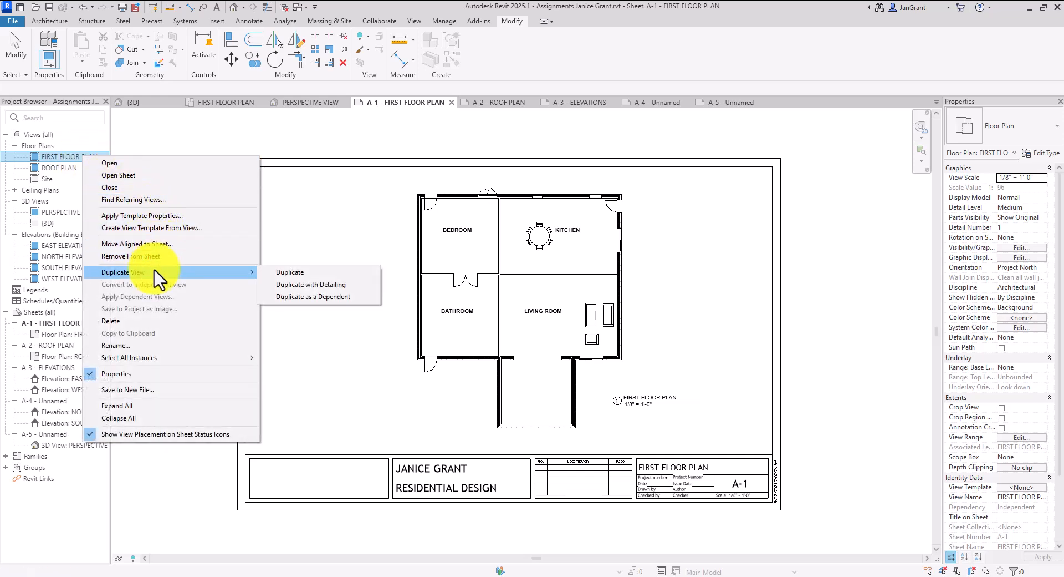
left_click(225, 146)
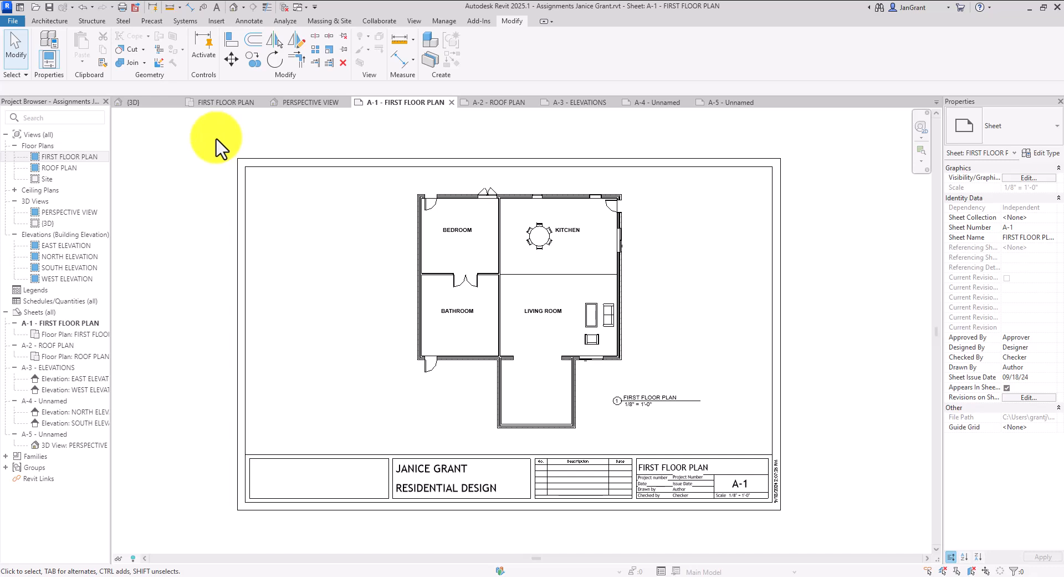